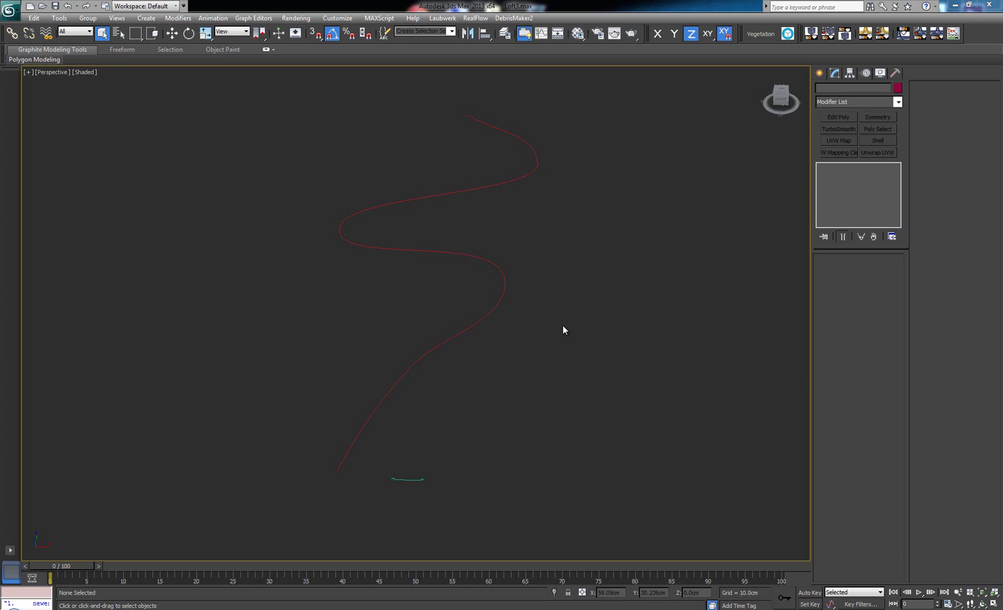
Select parts of the Road_line curve, then deselect it.
middle_click_drag(562, 329, 564, 334)
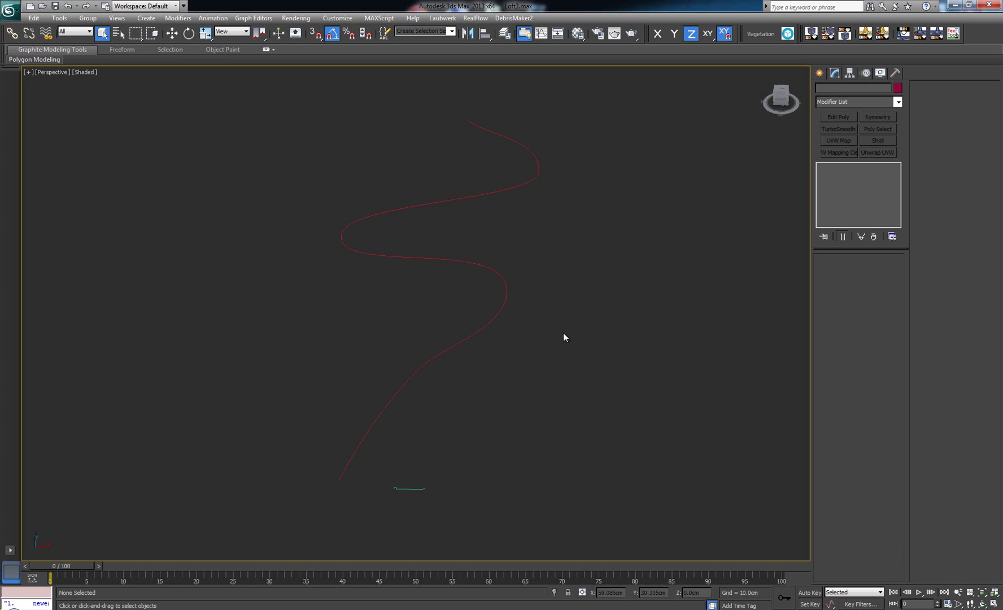
left_click(500, 305)
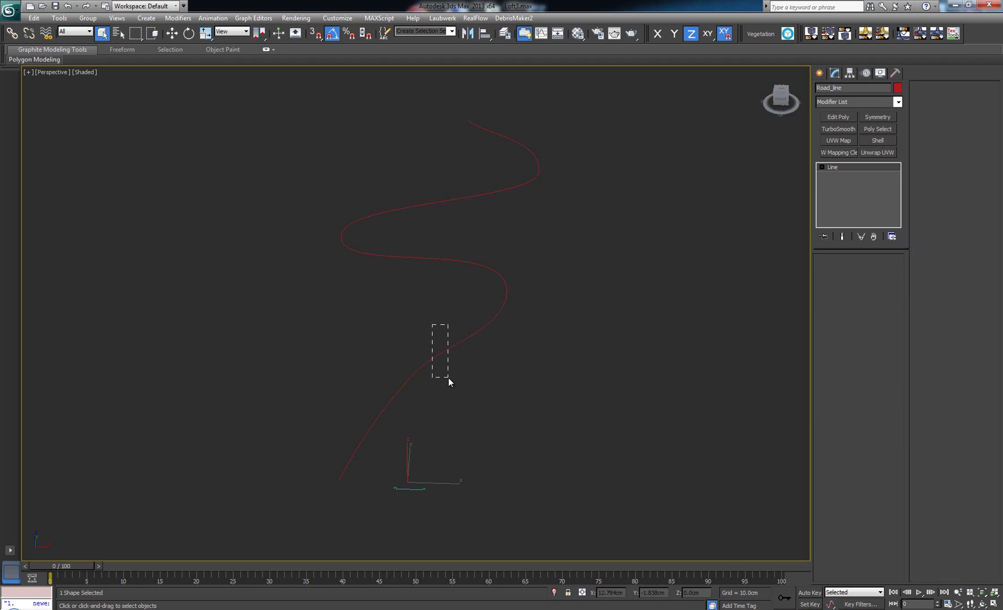
left_click_drag(440, 351, 448, 382)
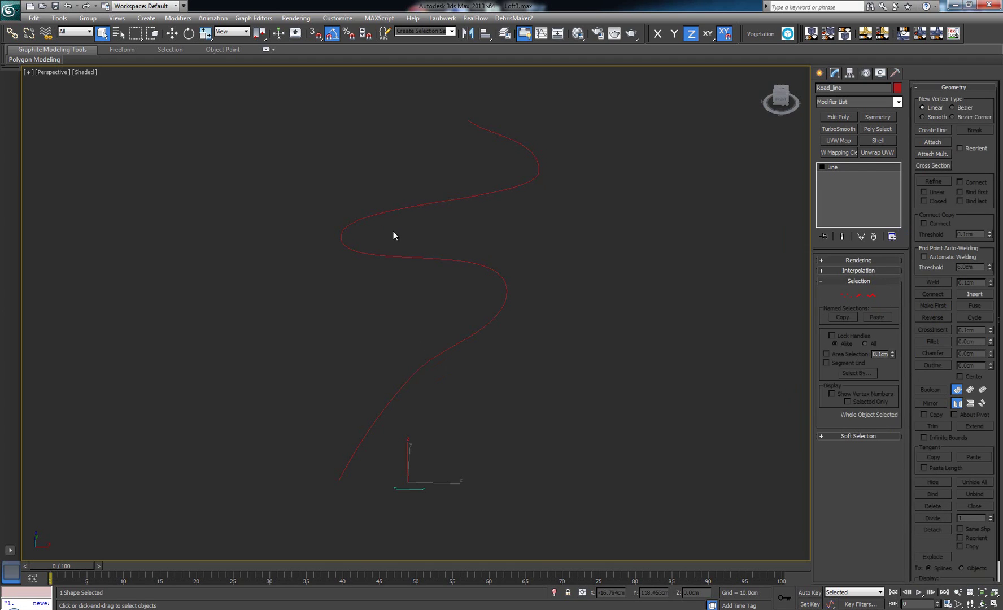
left_click(427, 341)
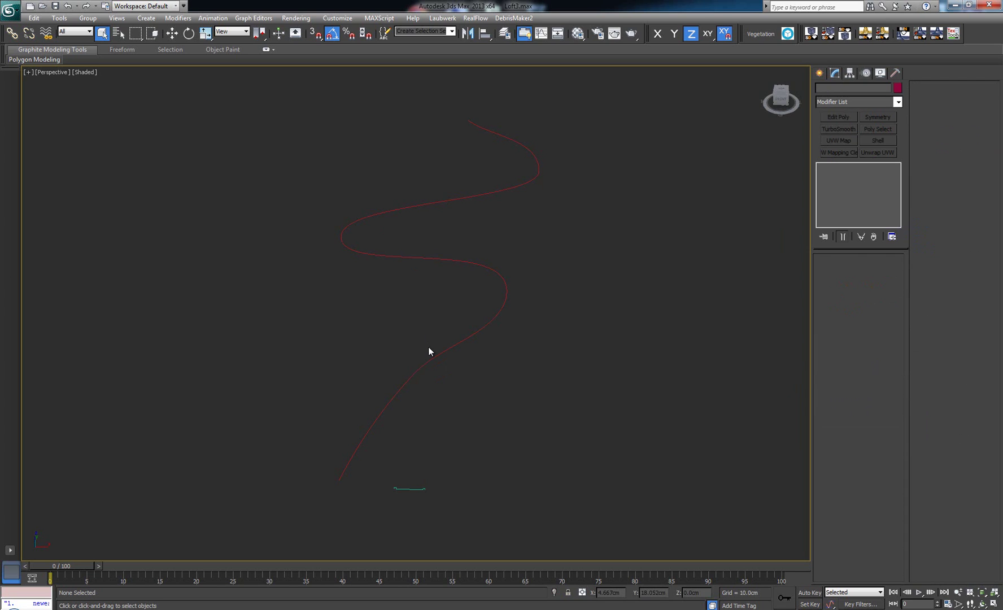
Switch to the four-view layout and maximize the Top viewport.
key("alt+w")
left_click(305, 230)
left_click(602, 414)
left_click(323, 193)
key("alt+w")
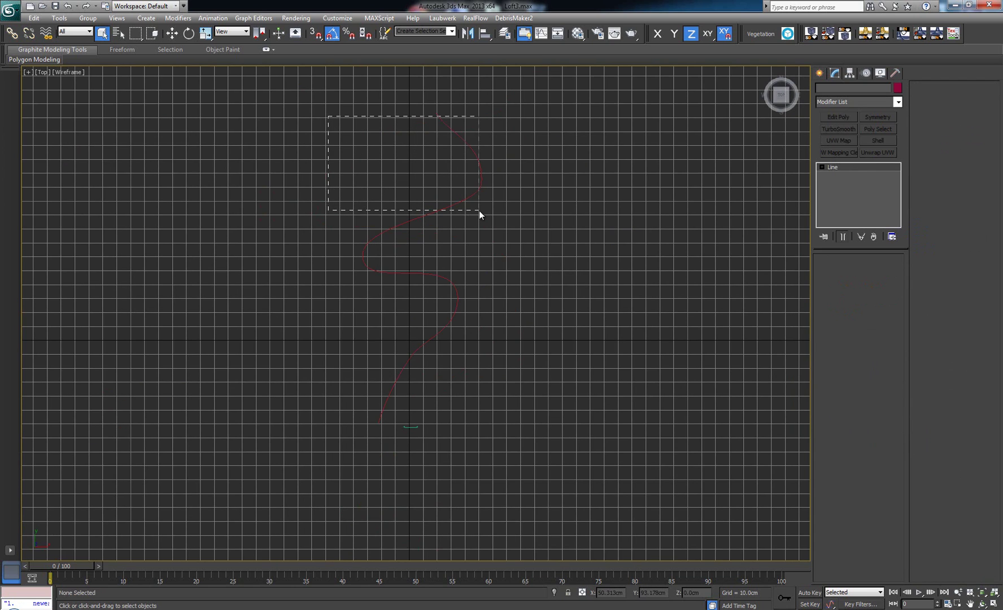
Select the road path, hide the grid, and select the Road_Profile shape.
left_click_drag(387, 174, 479, 210)
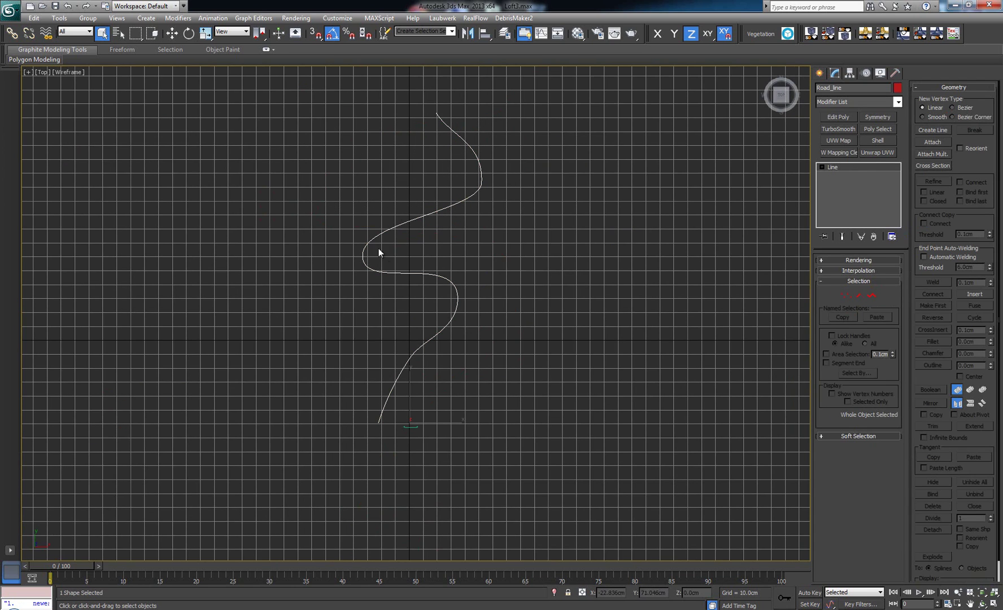
key("g")
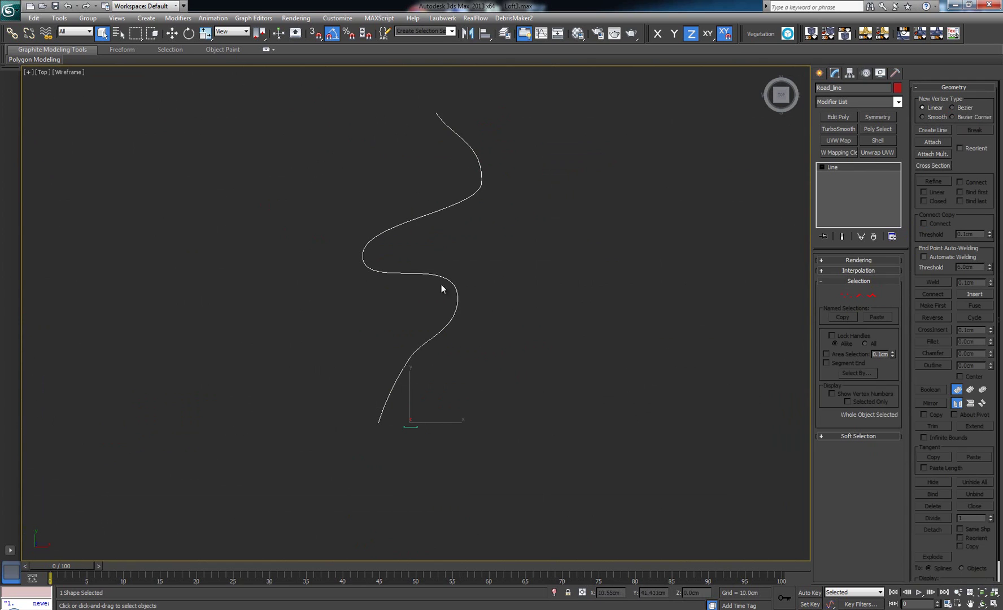
left_click(408, 429)
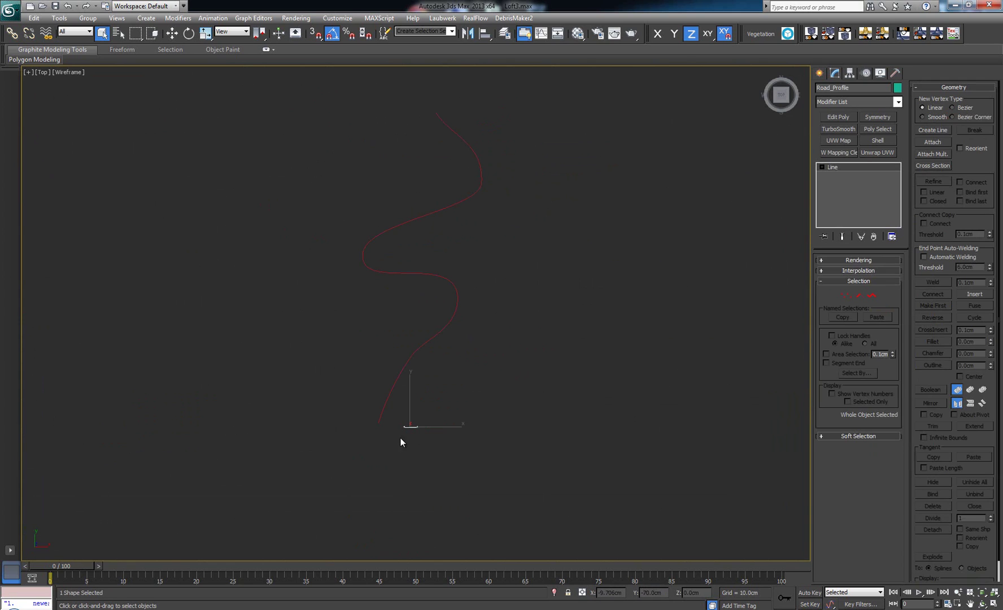
scroll(424, 428, "down", 1)
scroll(424, 395, "up", 2)
scroll(419, 478, "up", 1)
scroll(429, 403, "down", 1)
scroll(463, 329, "down", 2)
scroll(443, 328, "up", 1)
Reselect Road_line and orbit in a maximized Perspective view.
left_click(454, 319)
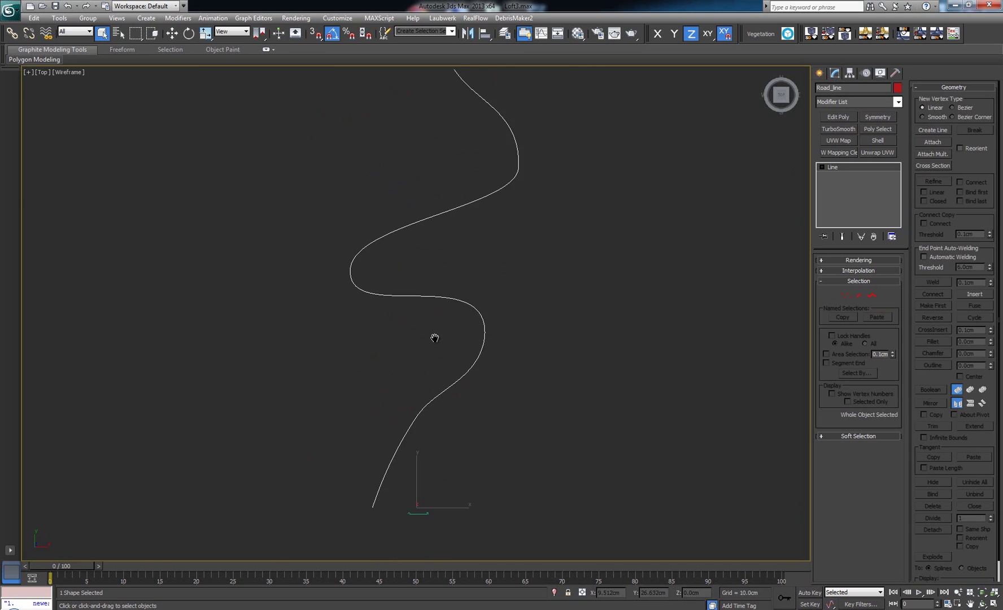
scroll(438, 302, "down", 1)
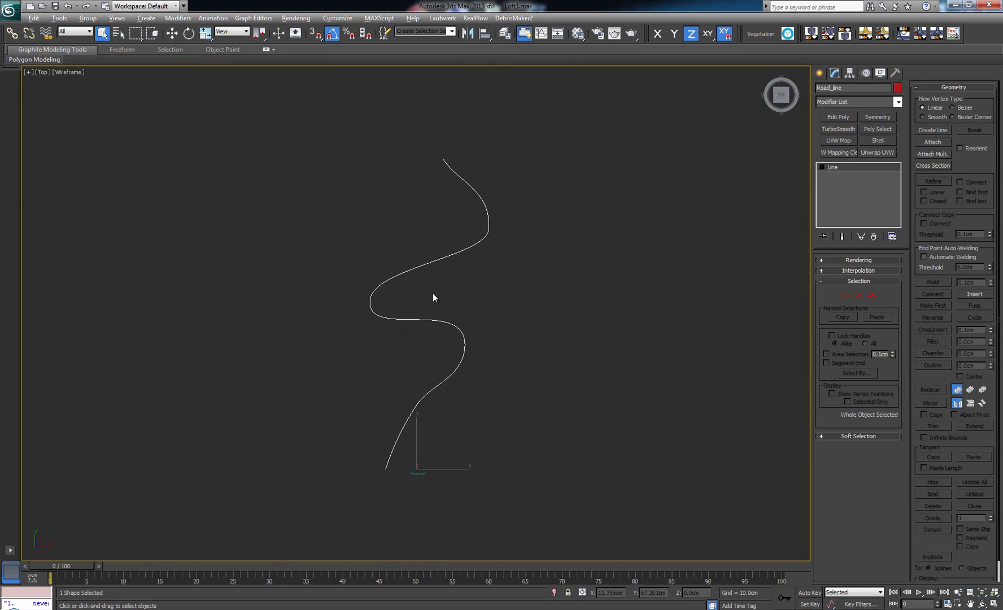
key("alt+w")
right_click(556, 384)
key("alt+w")
mouse_move(447, 350)
middle_mouse_down("alt")
mouse_move(531, 357)
mouse_move(406, 375)
mouse_move(340, 420)
middle_mouse_up("alt")
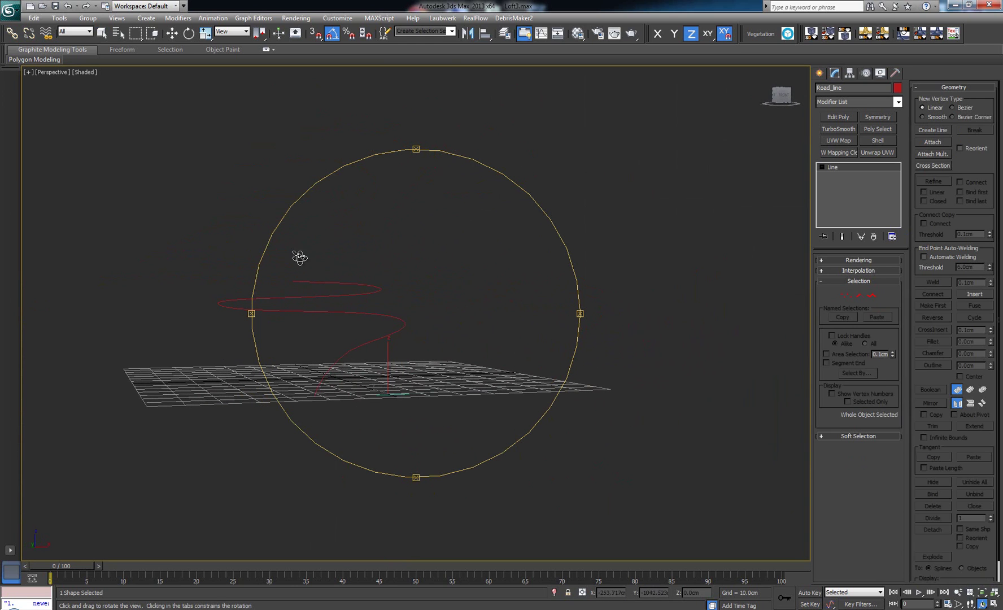
mouse_move(332, 272)
middle_mouse_down("alt")
mouse_move(365, 293)
mouse_move(351, 372)
mouse_move(405, 339)
middle_mouse_up("alt")
scroll(405, 339, "up", 3)
right_click(405, 339)
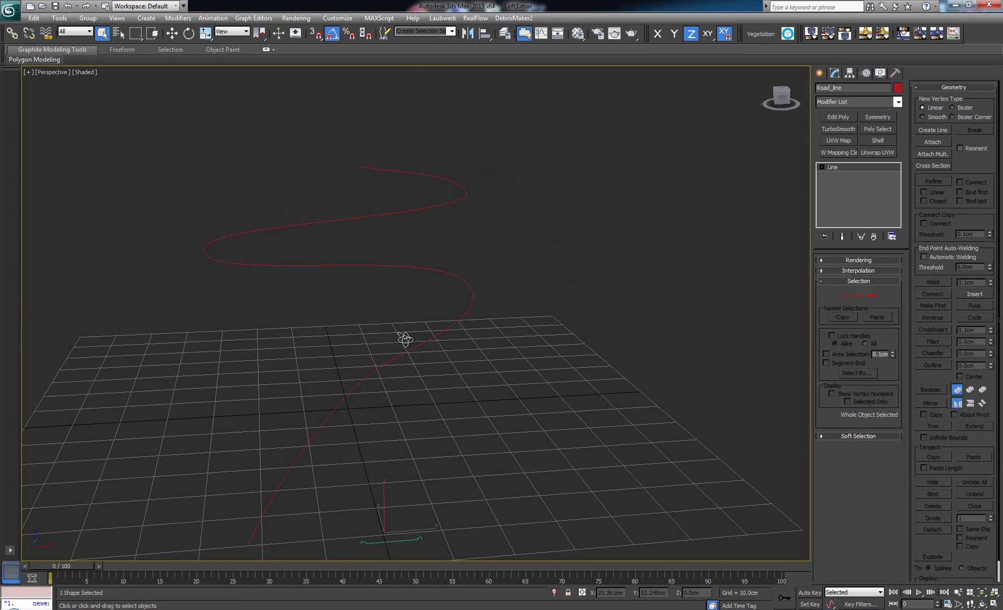
left_click(394, 424)
left_click_drag(257, 352, 374, 416)
Start a Compound Objects Loft from Road_line with Get Shape active.
left_click(819, 73)
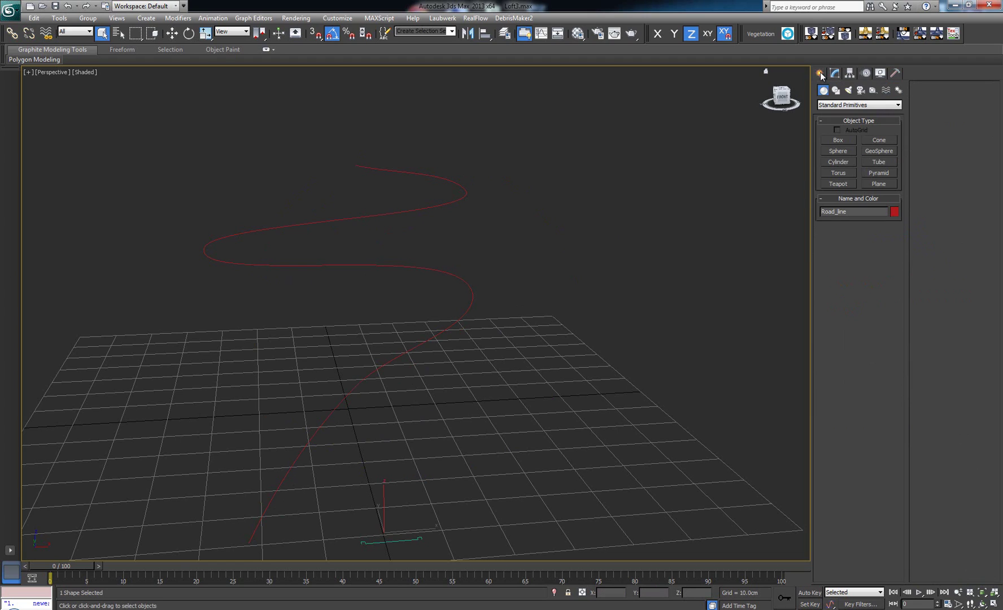
left_click(838, 105)
left_click(845, 130)
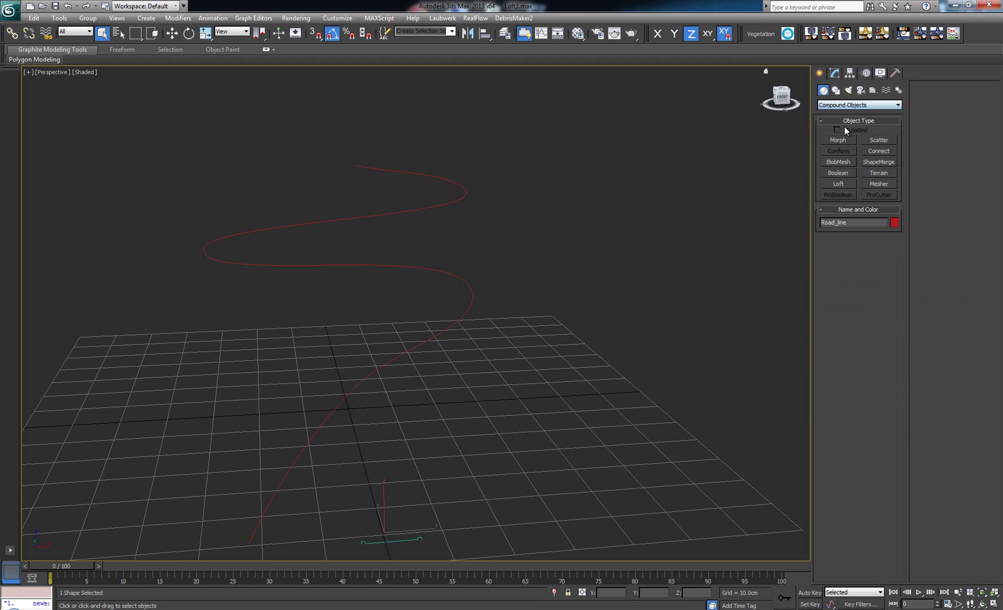
left_click(838, 183)
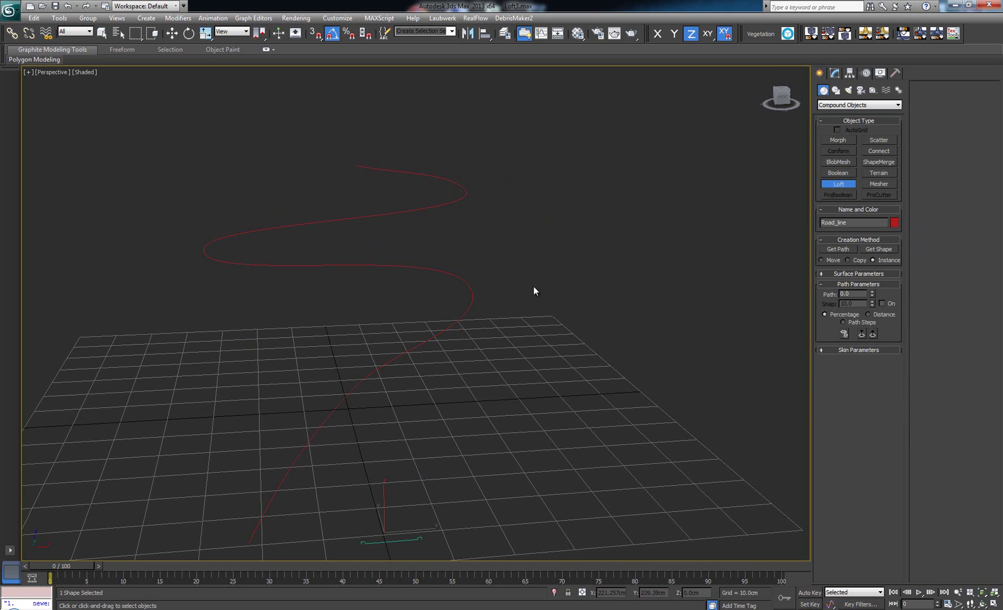
middle_click_drag(518, 294, 457, 289)
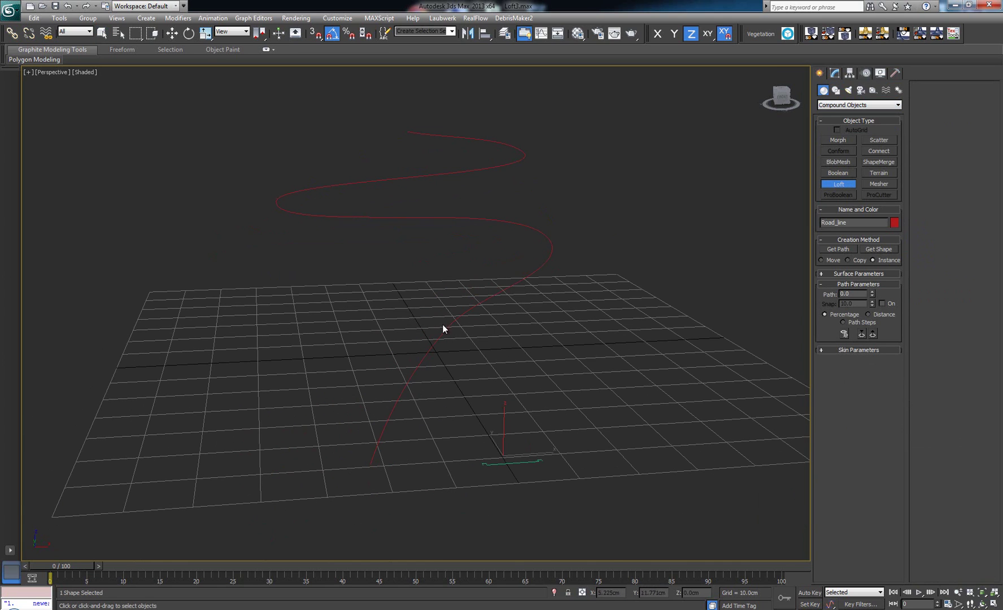
left_click(883, 250)
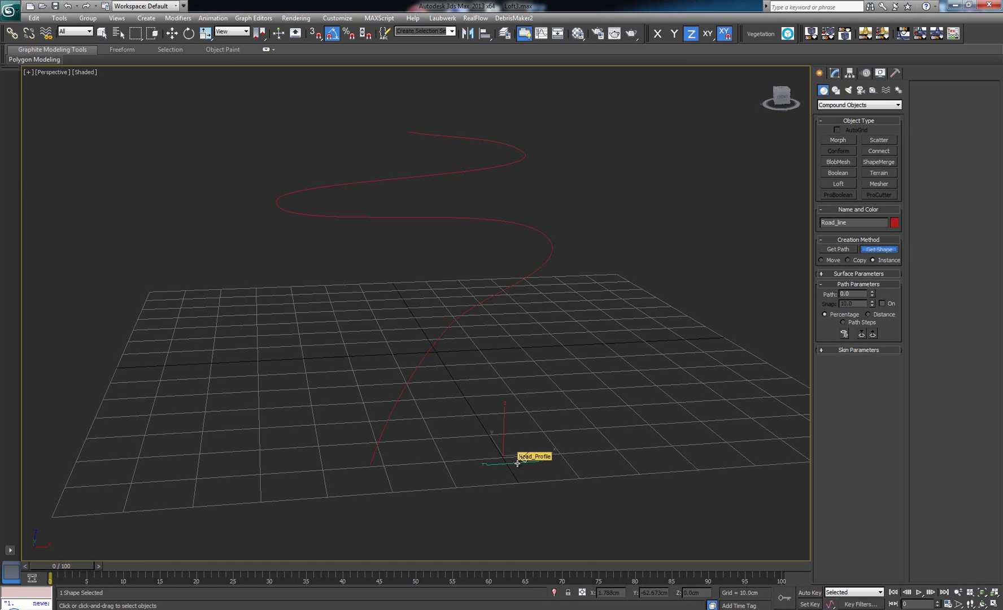
Pick Road_Profile as the loft shape to create the road surface.
left_click(517, 462)
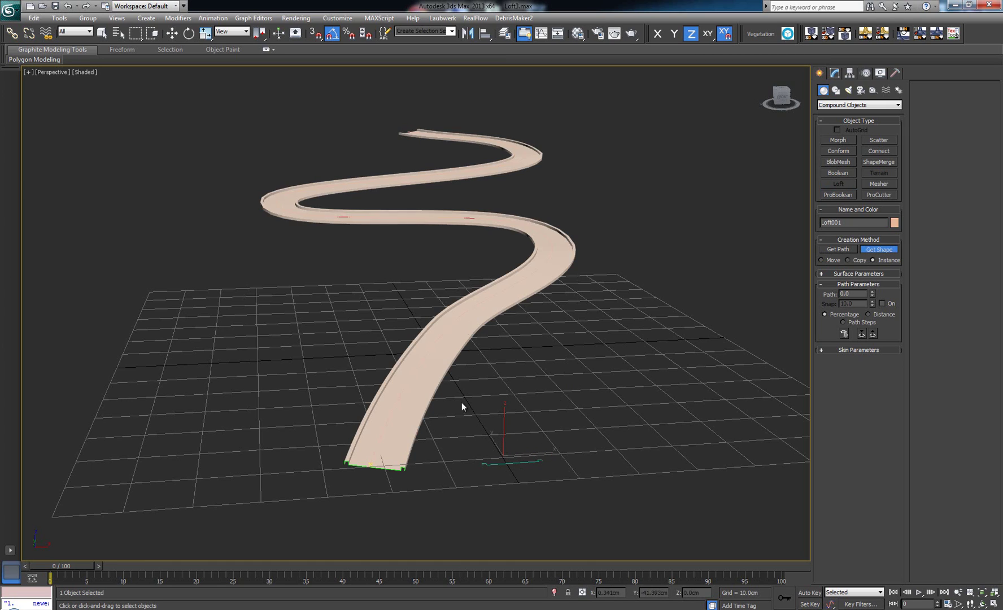
middle_click_drag(455, 398, 429, 434)
mouse_move(418, 358)
middle_mouse_down("alt")
mouse_move(421, 332)
mouse_move(410, 320)
mouse_move(412, 330)
middle_mouse_up("alt")
mouse_move(412, 329)
left_mouse_down()
mouse_move(457, 352)
mouse_move(508, 347)
mouse_move(548, 368)
mouse_move(416, 350)
mouse_move(425, 336)
mouse_move(404, 361)
left_mouse_up()
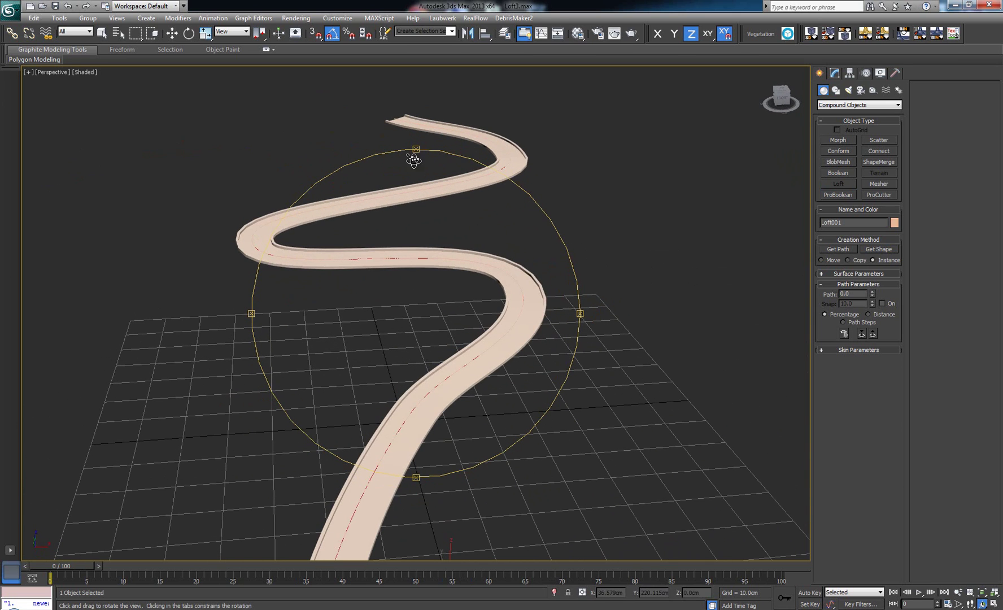
Orbit around the road's bends and turn on Edged Faces with F4.
left_click_drag(410, 152, 415, 189)
scroll(415, 190, "up", 3)
scroll(417, 166, "down", 5)
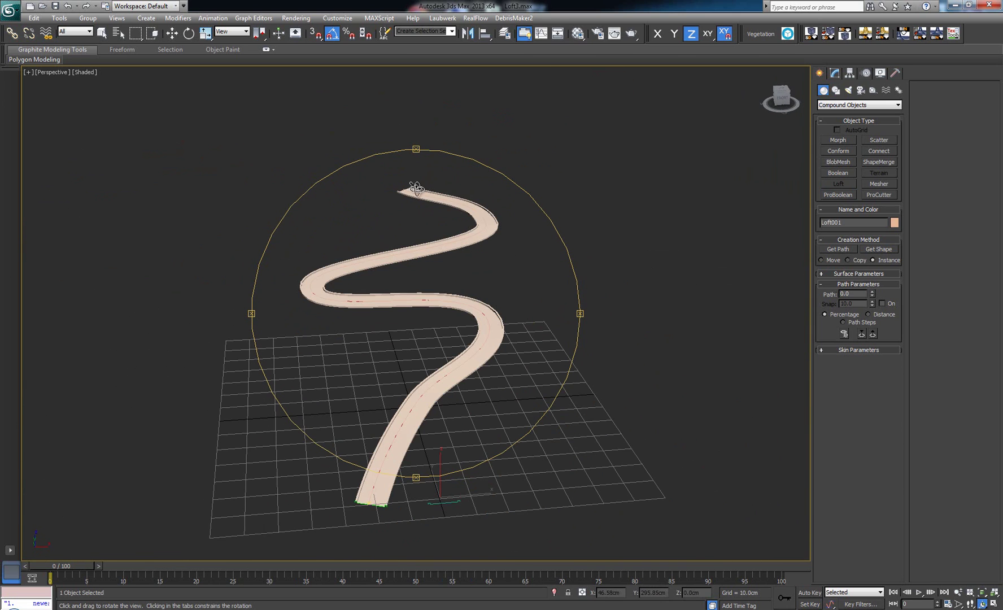
left_click_drag(421, 242, 423, 204)
scroll(422, 203, "up", 2)
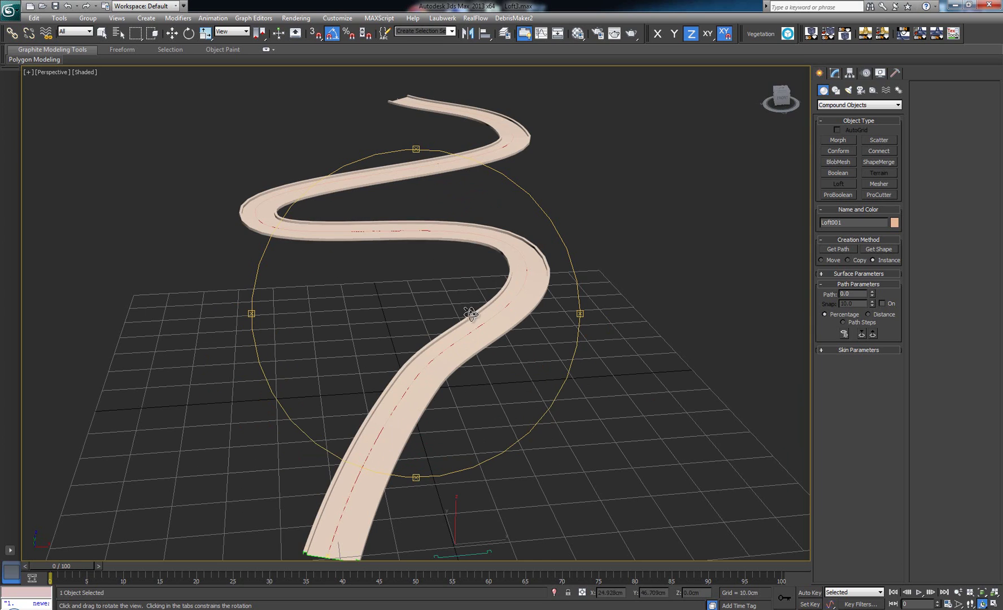
mouse_move(469, 314)
left_mouse_down()
mouse_move(465, 336)
mouse_move(475, 276)
left_mouse_up()
scroll(473, 276, "up", 2)
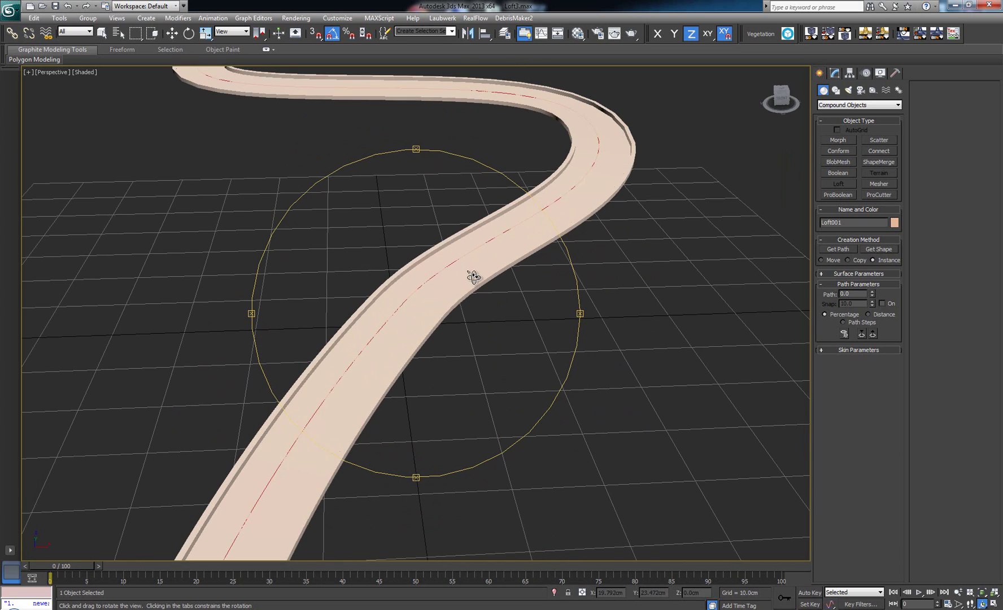
left_click_drag(473, 232, 473, 283)
key("F4")
scroll(473, 284, "down", 2)
scroll(472, 298, "down", 2)
right_click(472, 299)
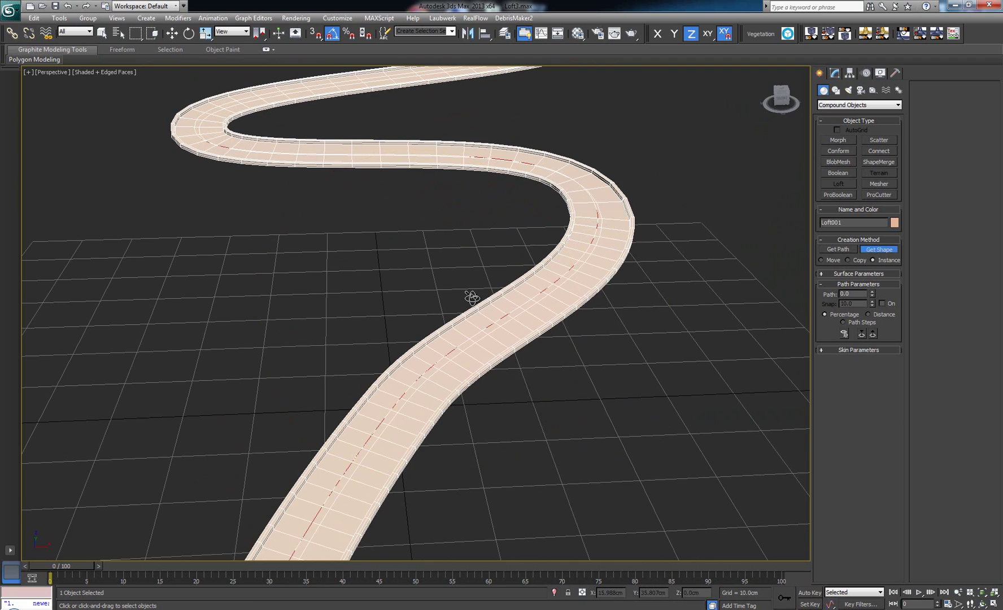
left_click(853, 274)
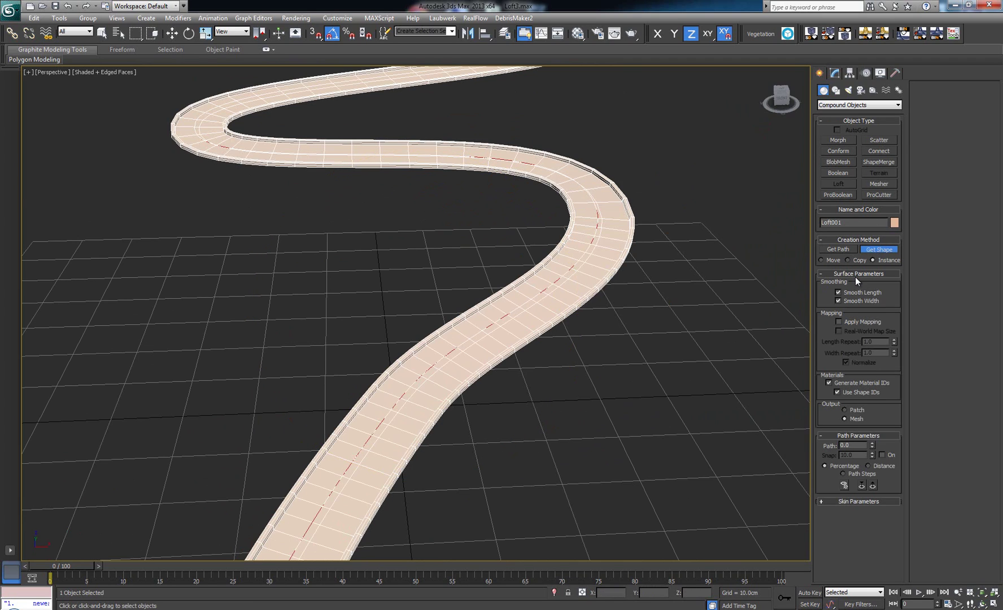
left_click(857, 273)
left_click(865, 350)
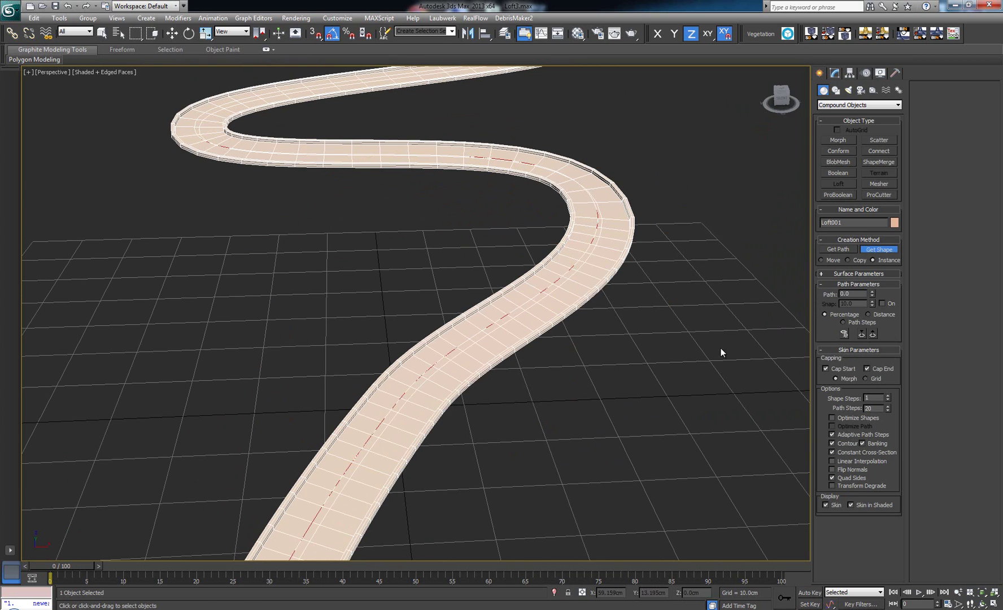
key("ctrl+r")
mouse_move(515, 339)
left_mouse_down()
mouse_move(490, 337)
mouse_move(488, 376)
left_mouse_up()
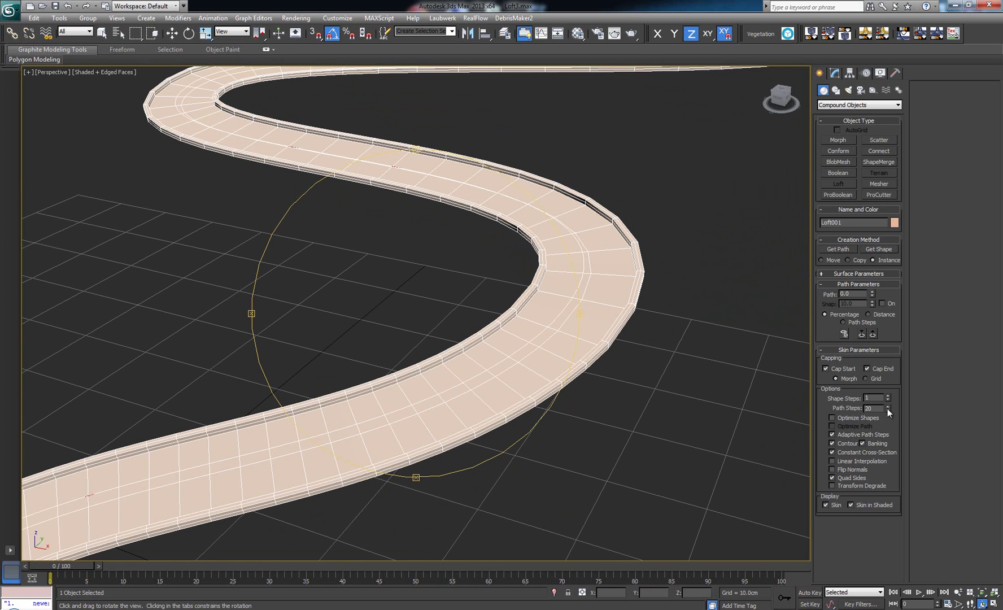
left_click_drag(888, 410, 888, 382)
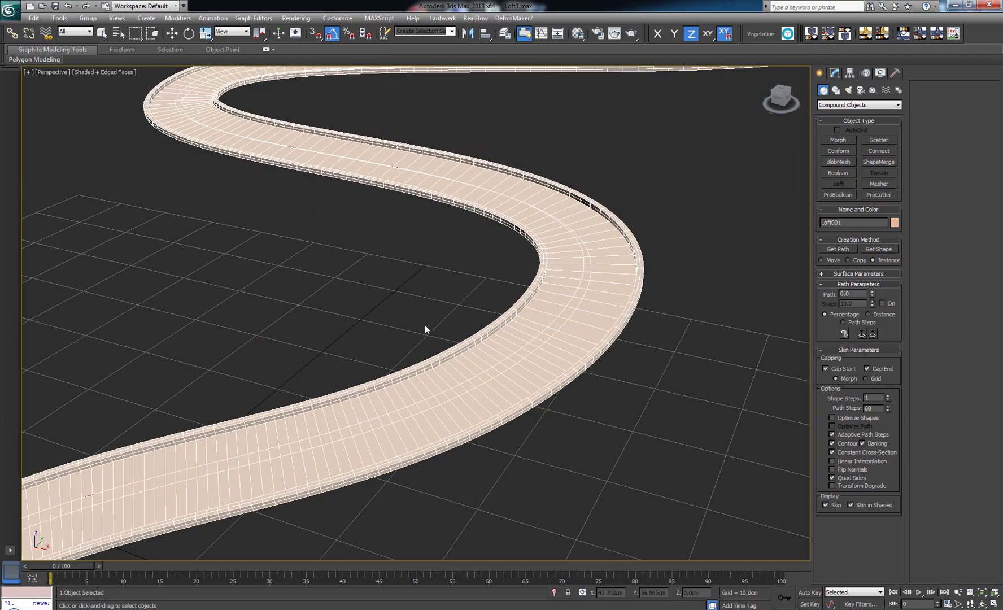
middle_click_drag(410, 325, 325, 426, "alt")
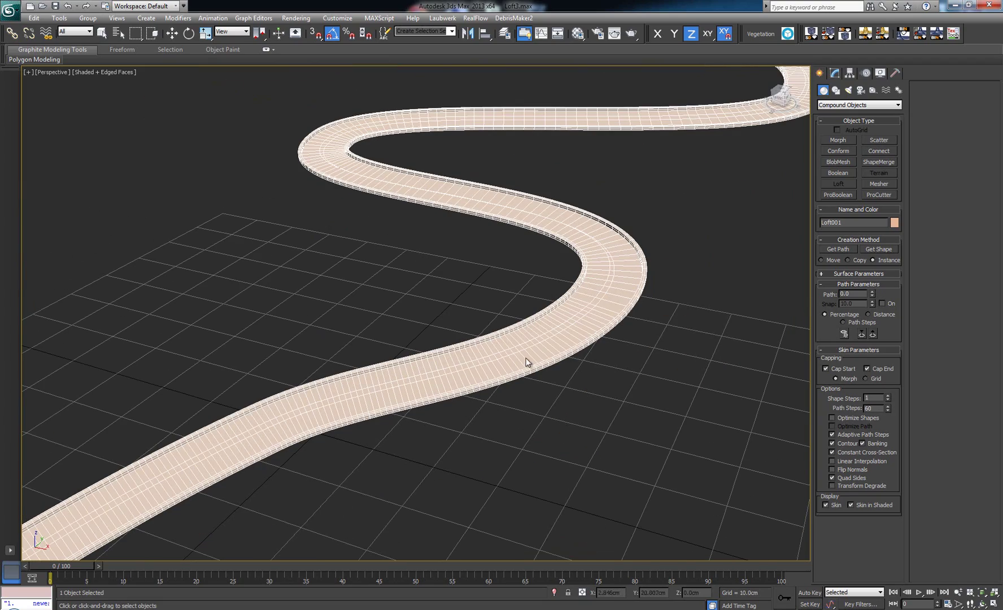
middle_click_drag(588, 259, 526, 370, "alt")
scroll(546, 442, "up", 3)
scroll(196, 329, "up", 3)
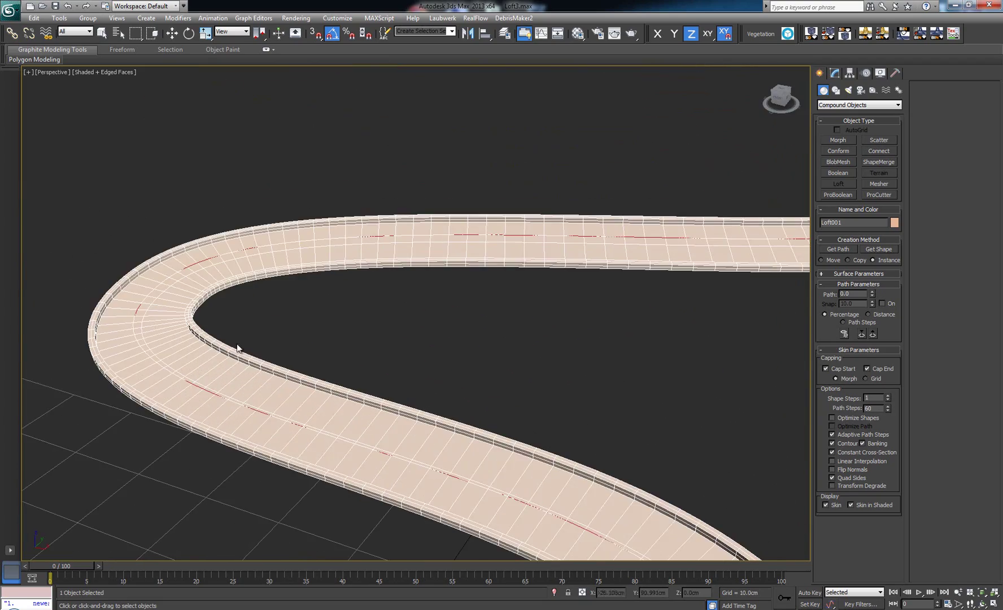
middle_click_drag(539, 309, 362, 351, "alt")
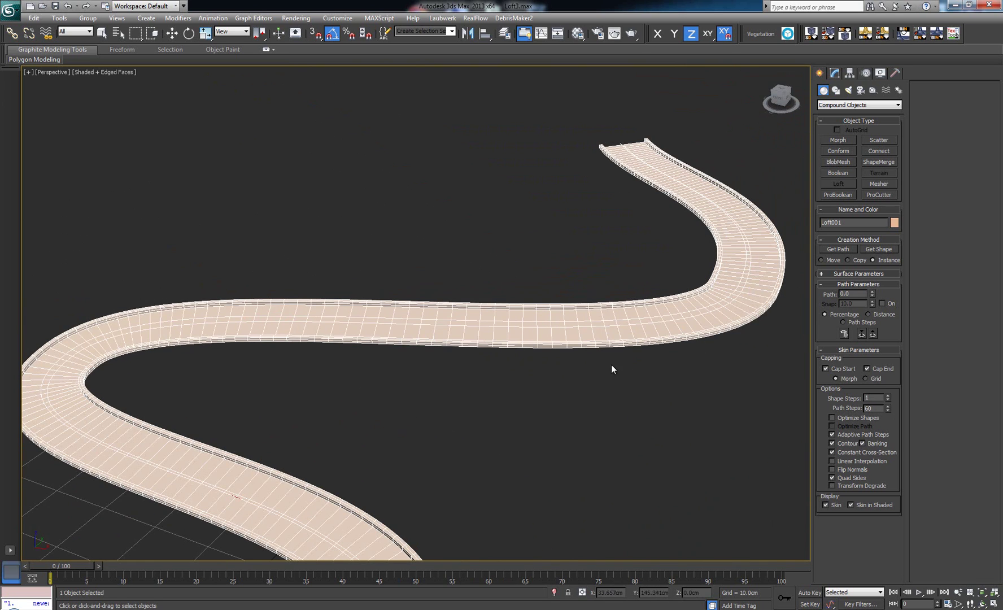
middle_click_drag(585, 371, 456, 168, "alt")
scroll(342, 352, "down", 3)
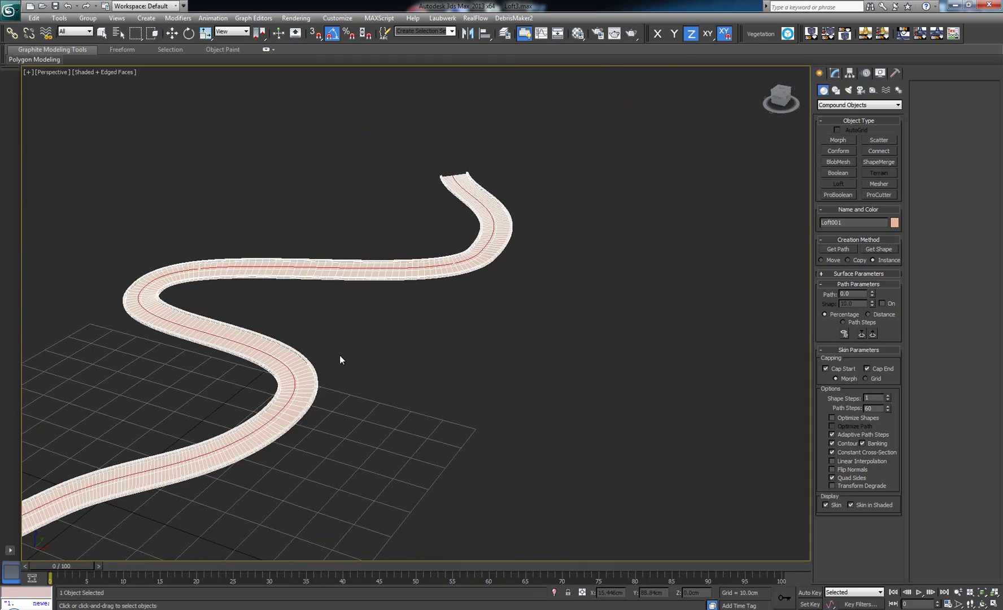
middle_click_drag(342, 352, 526, 276)
scroll(526, 276, "up", 3)
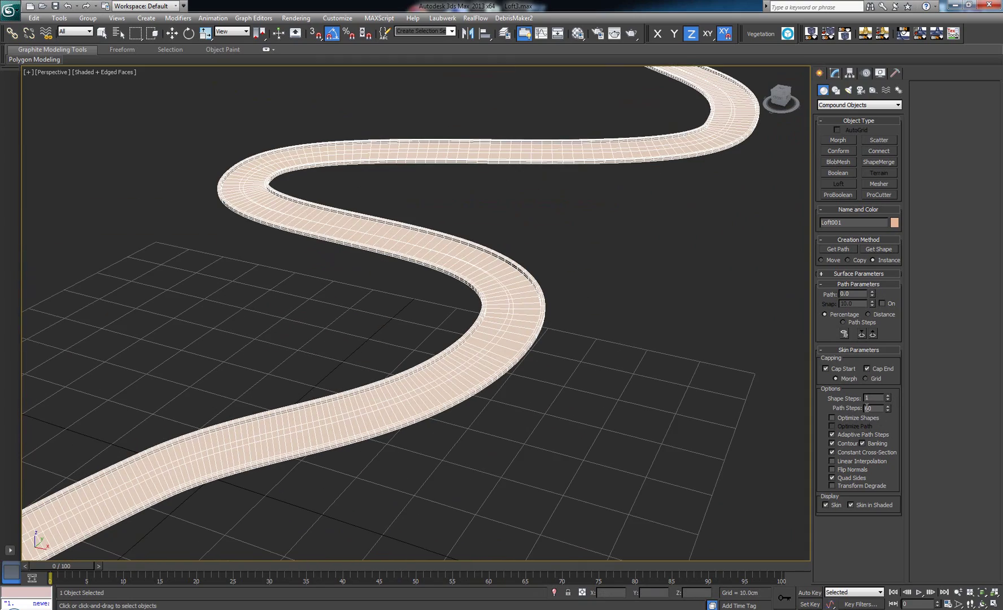
mouse_move(530, 323)
middle_mouse_down("alt")
mouse_move(506, 291)
mouse_move(504, 339)
middle_mouse_up("alt")
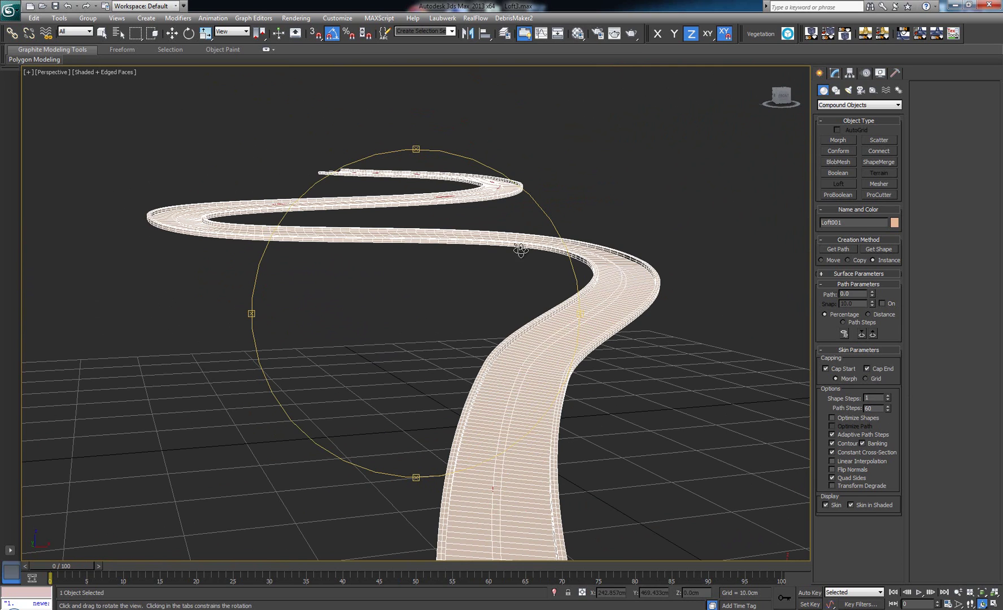
middle_click_drag(516, 250, 488, 274, "alt")
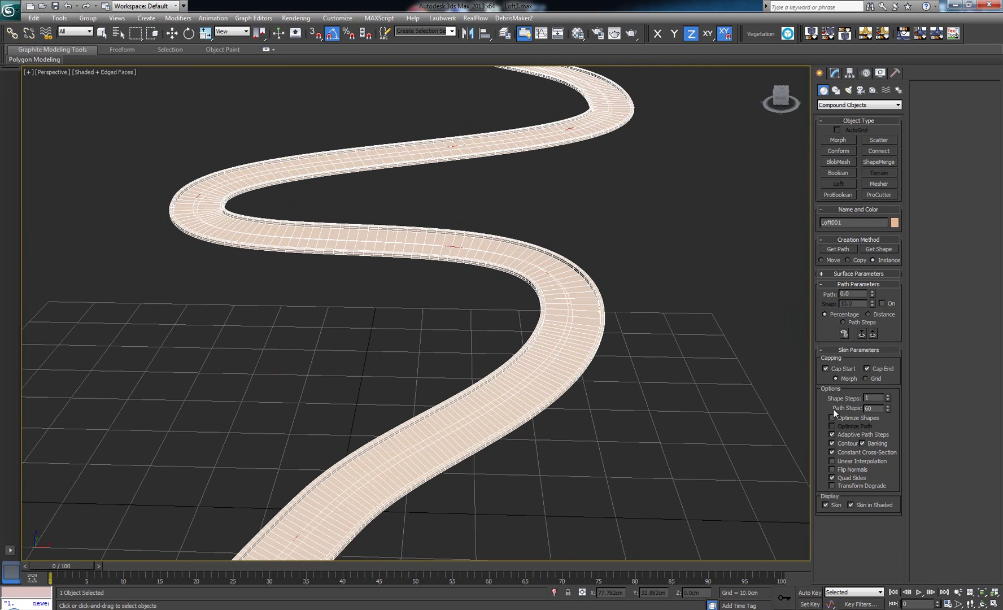
middle_click_drag(622, 331, 542, 335)
scroll(542, 335, "up", 2)
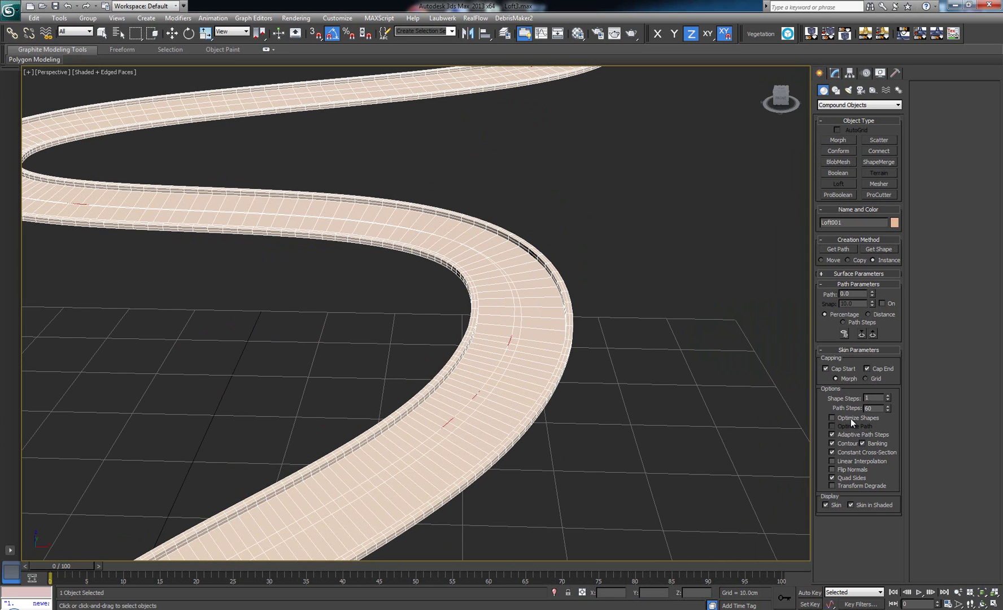
left_click(850, 418)
scroll(526, 359, "up", 2)
scroll(512, 352, "up", 2)
scroll(595, 269, "down", 1)
scroll(662, 194, "up", 3)
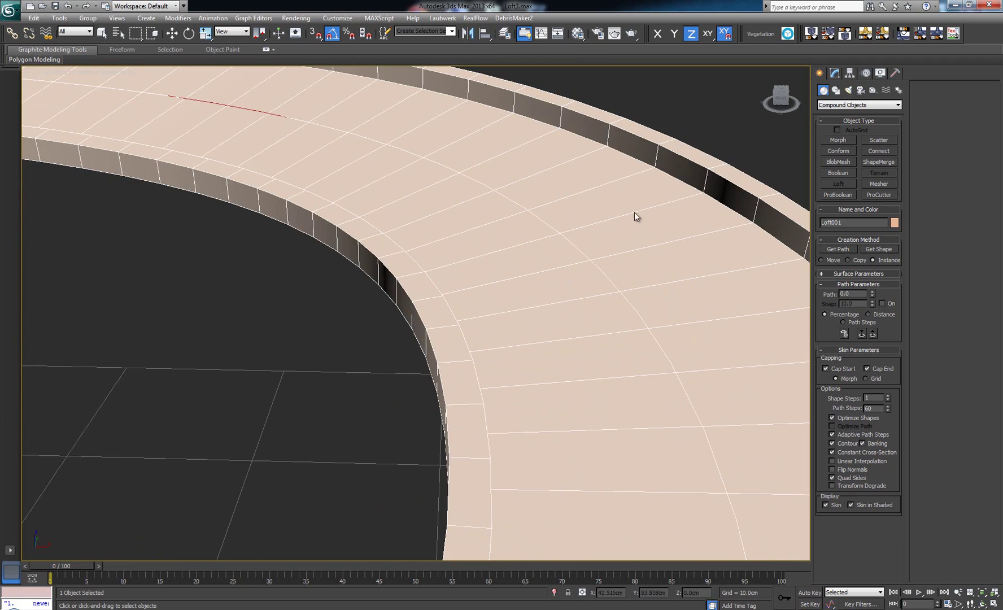
left_click(846, 418)
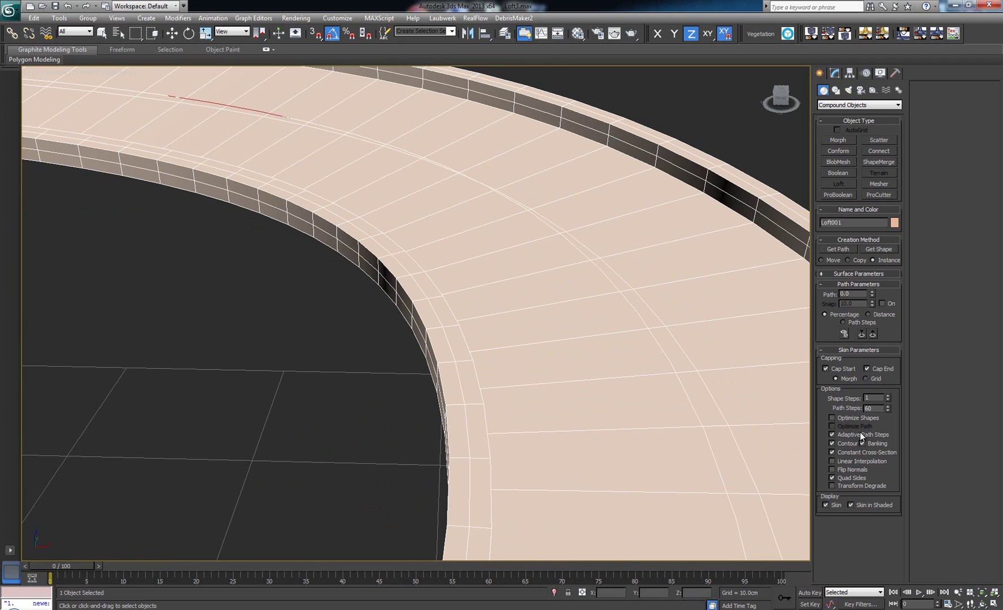
left_click(854, 418)
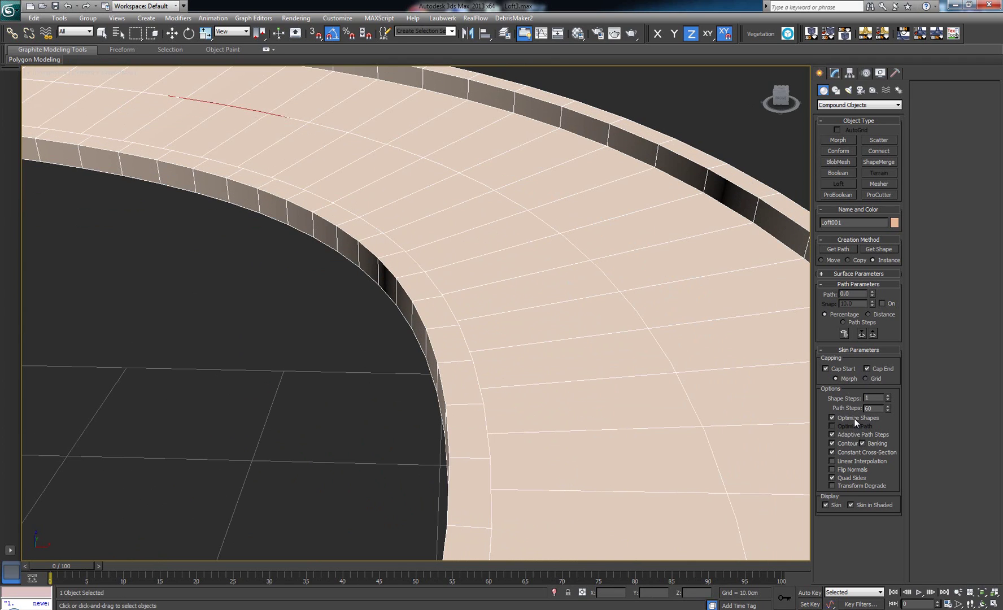
left_click(853, 418)
scroll(506, 227, "down", 3)
scroll(463, 259, "down", 3)
middle_click_drag(464, 258, 518, 179, "alt")
scroll(518, 179, "up", 3)
scroll(572, 341, "down", 2)
scroll(572, 341, "up", 1)
scroll(580, 407, "up", 2)
scroll(584, 442, "up", 2)
middle_click_drag(515, 370, 523, 347, "alt")
middle_click_drag(541, 385, 486, 328)
scroll(487, 328, "up", 3)
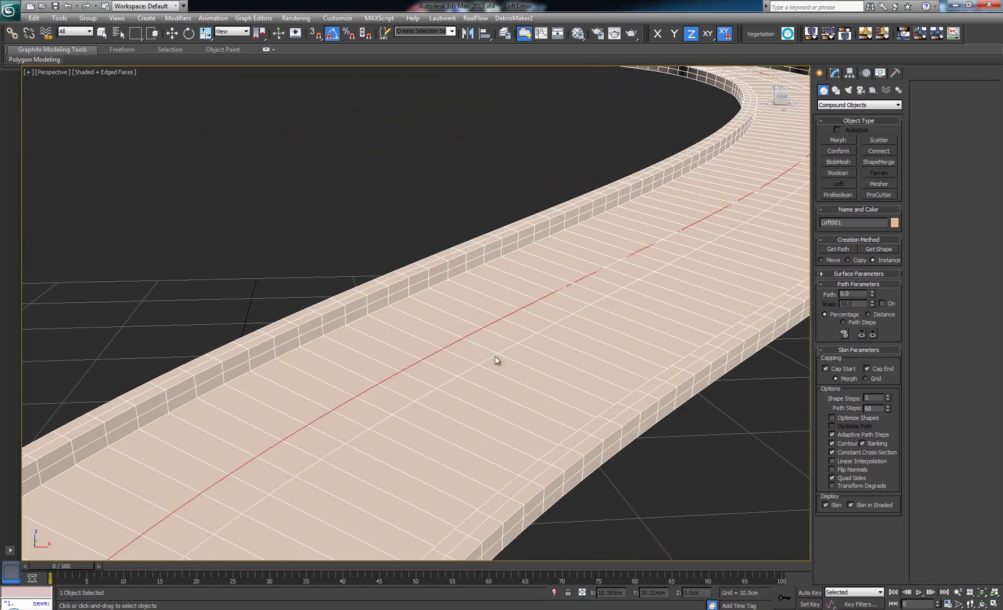
scroll(508, 335, "down", 5)
scroll(486, 392, "up", 3)
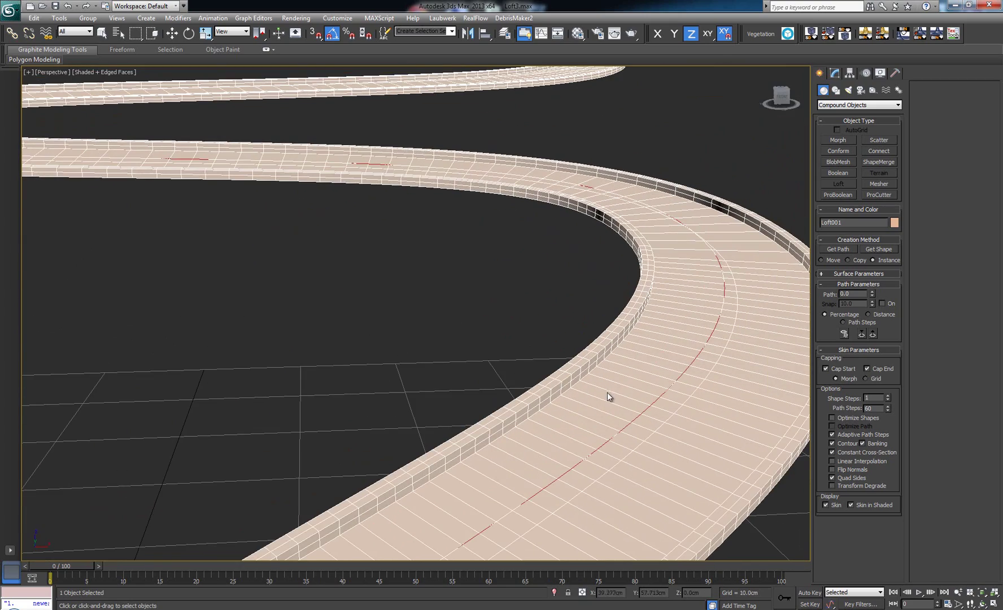
scroll(578, 383, "down", 2)
scroll(541, 362, "down", 3)
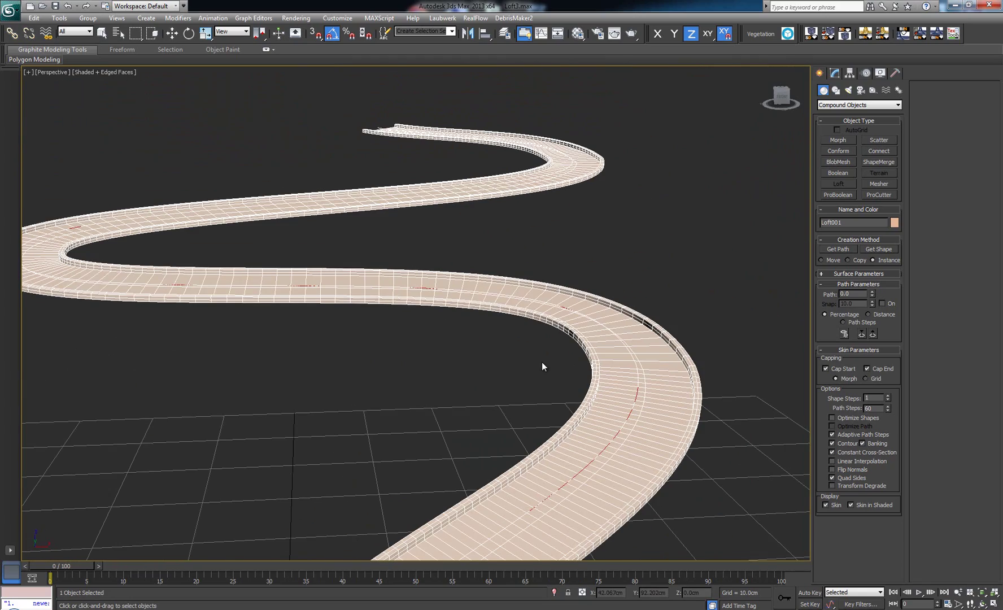
Turn off Banking in Skin Parameters and inspect the flattened curves.
middle_click_drag(537, 406, 548, 287, "alt")
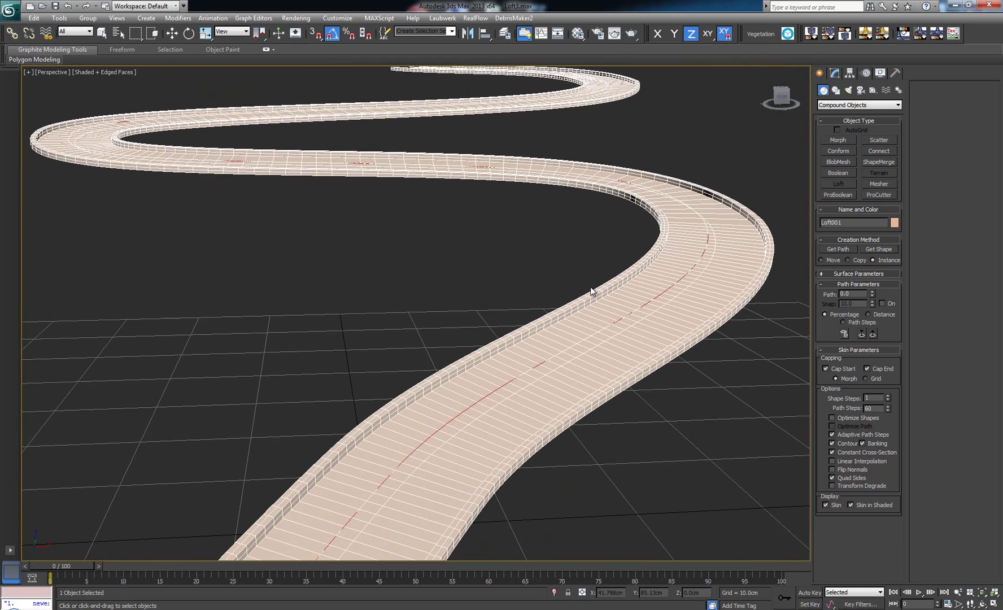
scroll(548, 291, "down", 3)
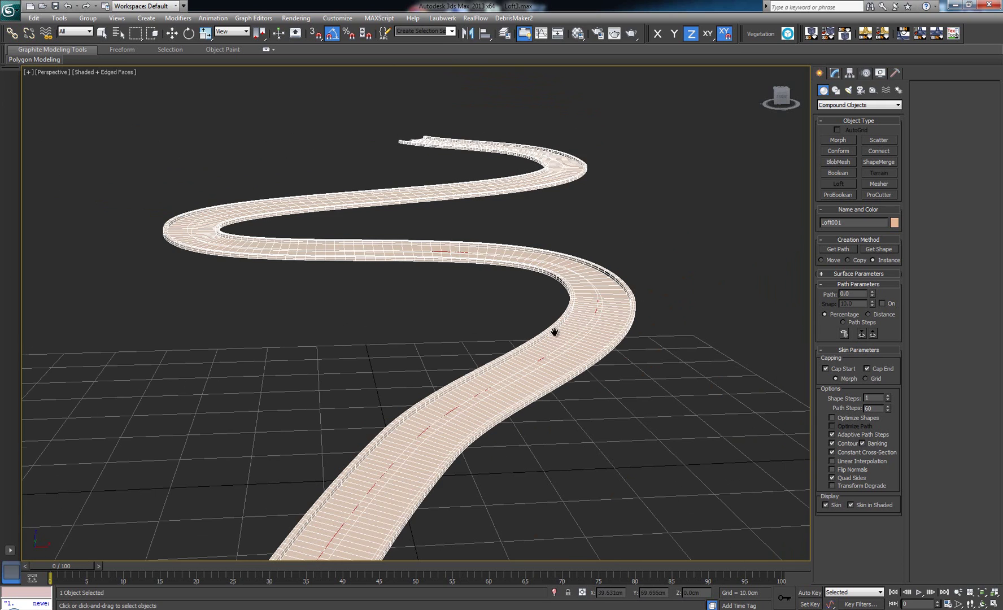
scroll(549, 291, "down", 1)
scroll(549, 292, "up", 3)
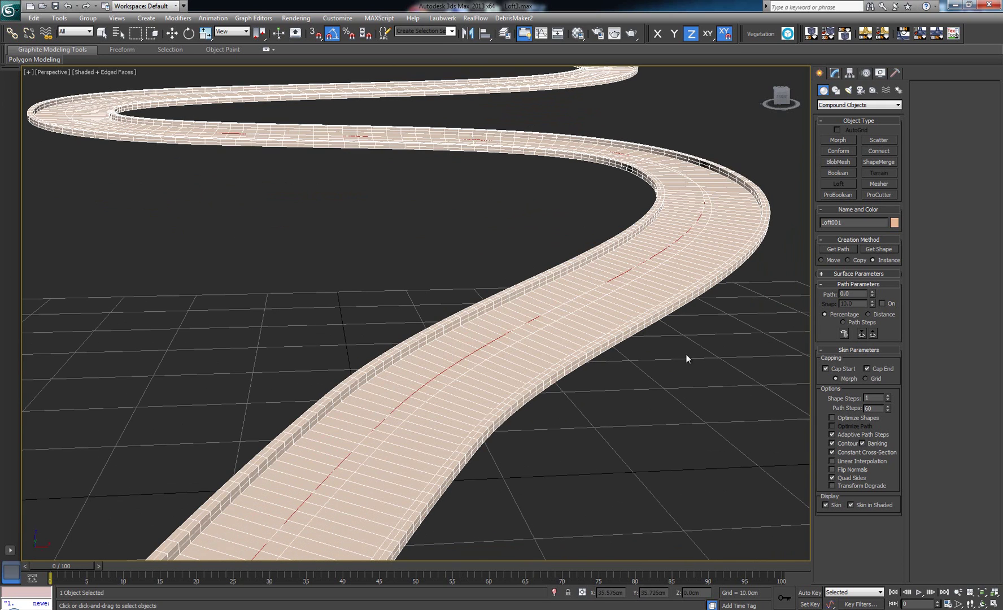
left_click(877, 444)
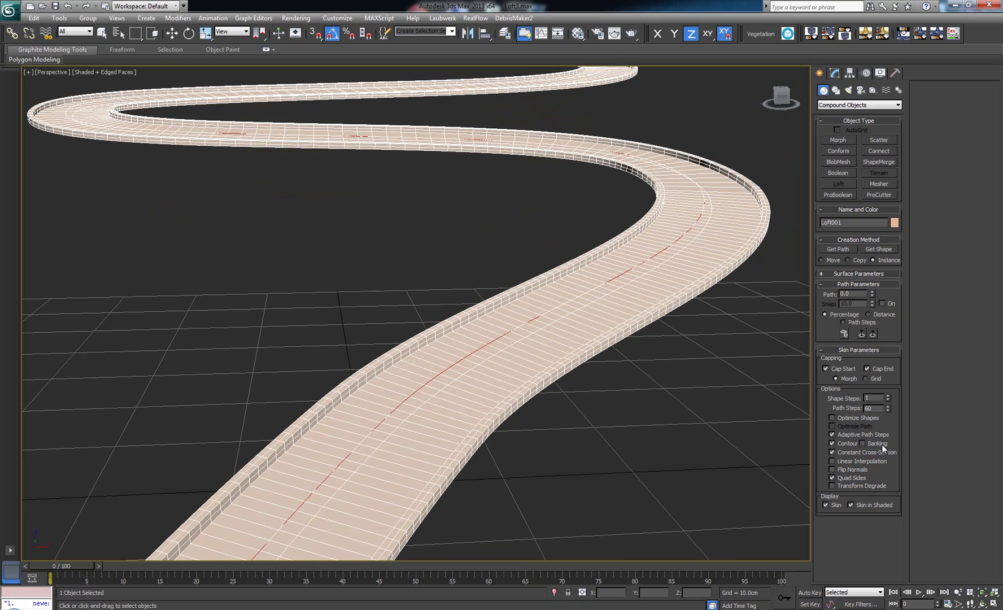
mouse_move(616, 365)
middle_mouse_down("alt")
mouse_move(512, 385)
mouse_move(454, 331)
middle_mouse_up("alt")
scroll(474, 316, "up", 2)
scroll(477, 313, "up", 2)
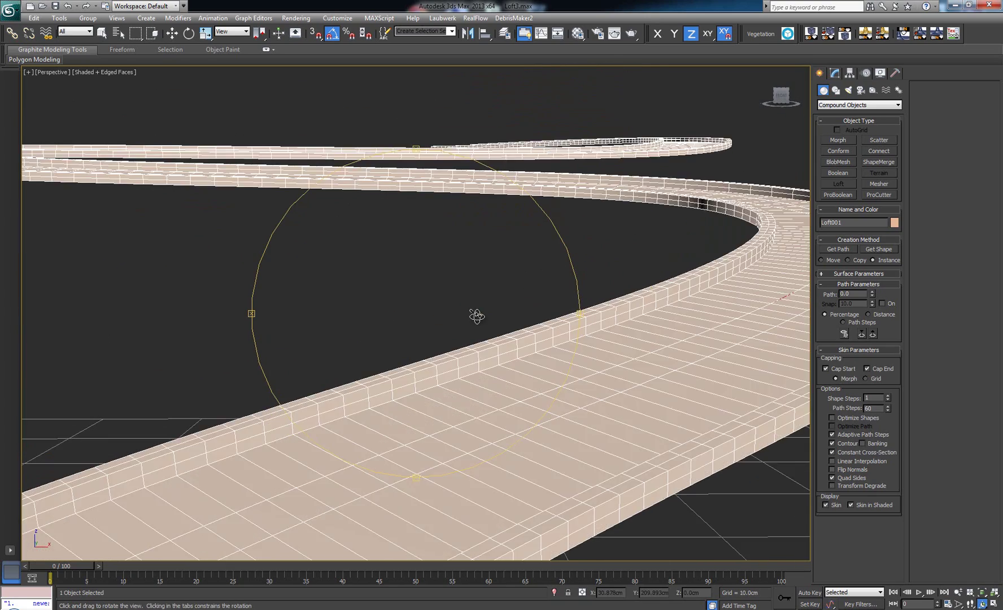
mouse_move(487, 320)
left_mouse_down()
mouse_move(469, 333)
mouse_move(502, 329)
left_mouse_up()
Switch to smooth shaded display, turn Banking back on, and compare views.
key("F4")
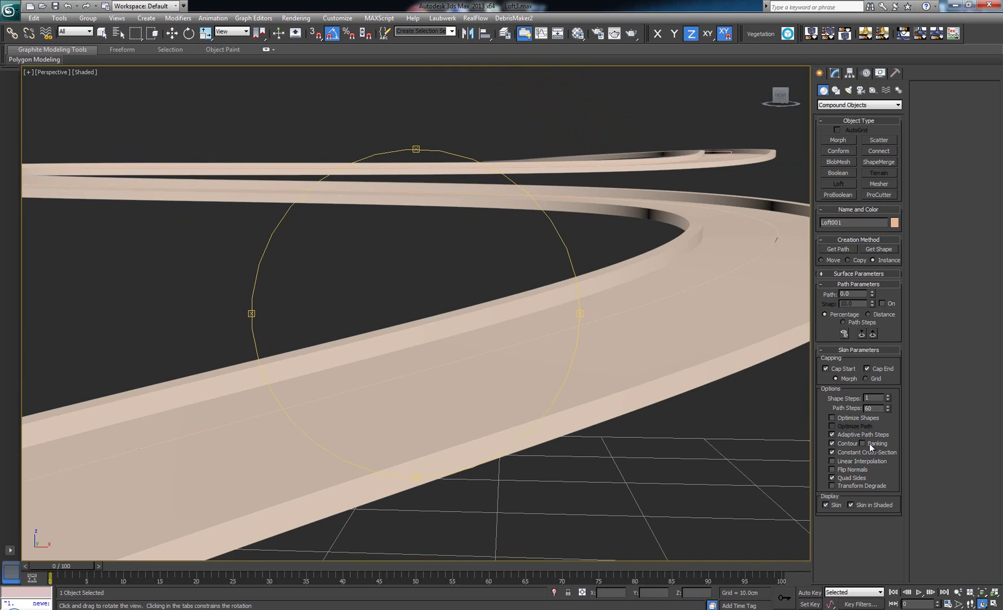
left_click(870, 447)
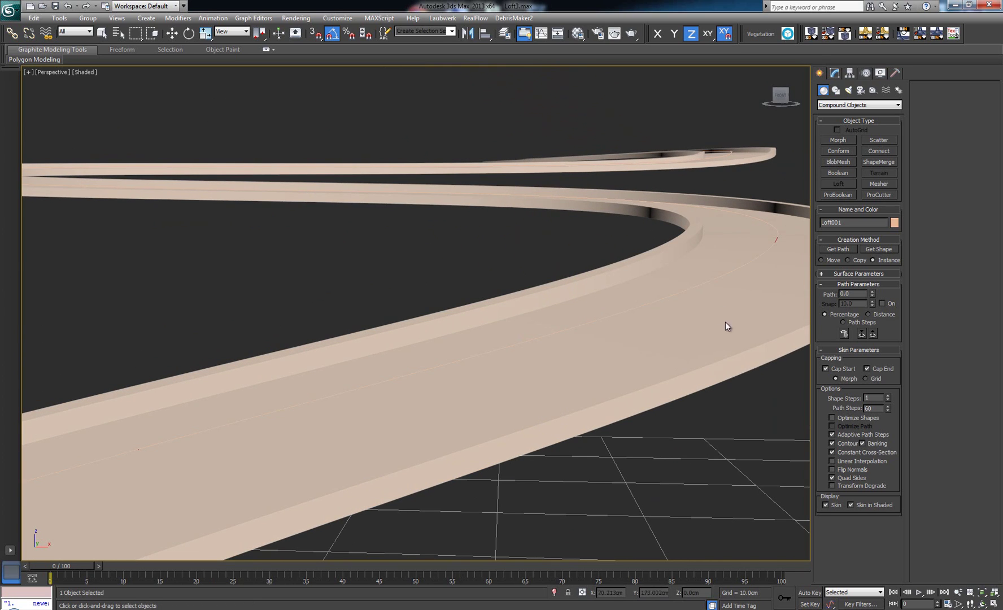
scroll(669, 286, "down", 3)
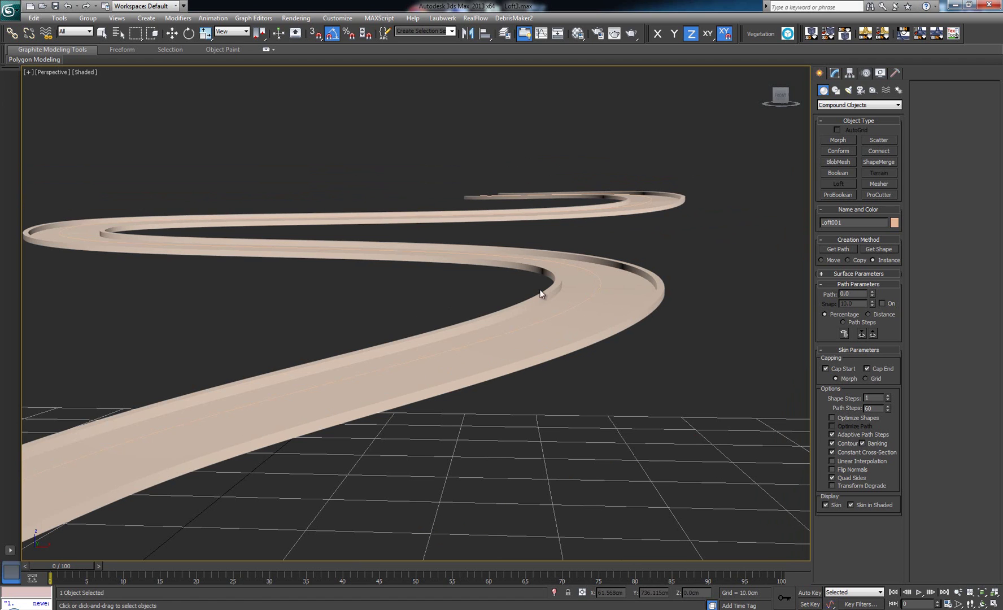
middle_click_drag(538, 284, 540, 286, "alt")
left_click_drag(539, 286, 604, 303)
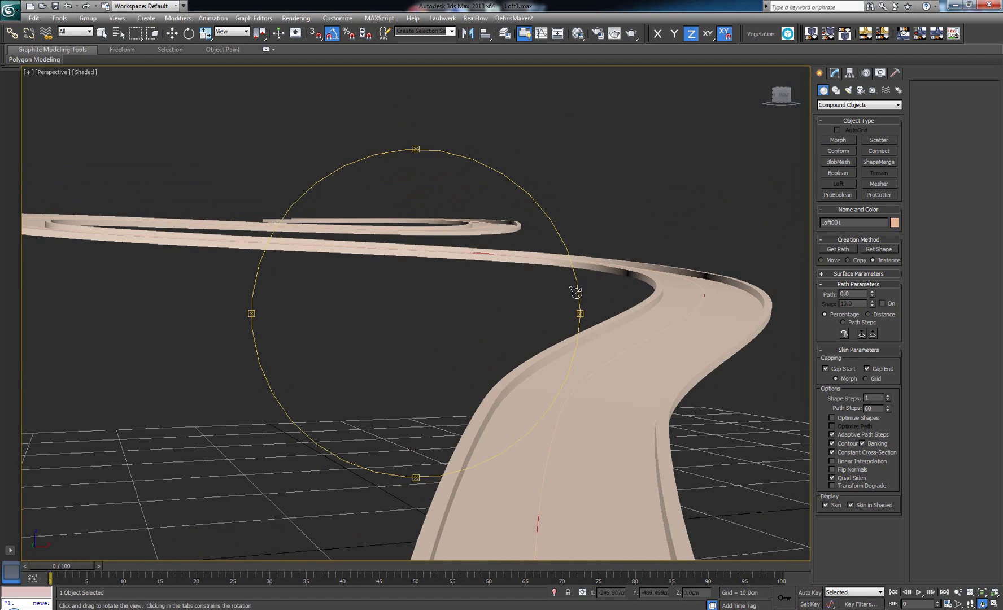
mouse_move(533, 271)
left_mouse_down()
mouse_move(443, 280)
mouse_move(522, 287)
left_mouse_up()
scroll(522, 286, "down", 2)
scroll(519, 289, "down", 2)
scroll(493, 280, "down", 1)
scroll(493, 280, "down", 2)
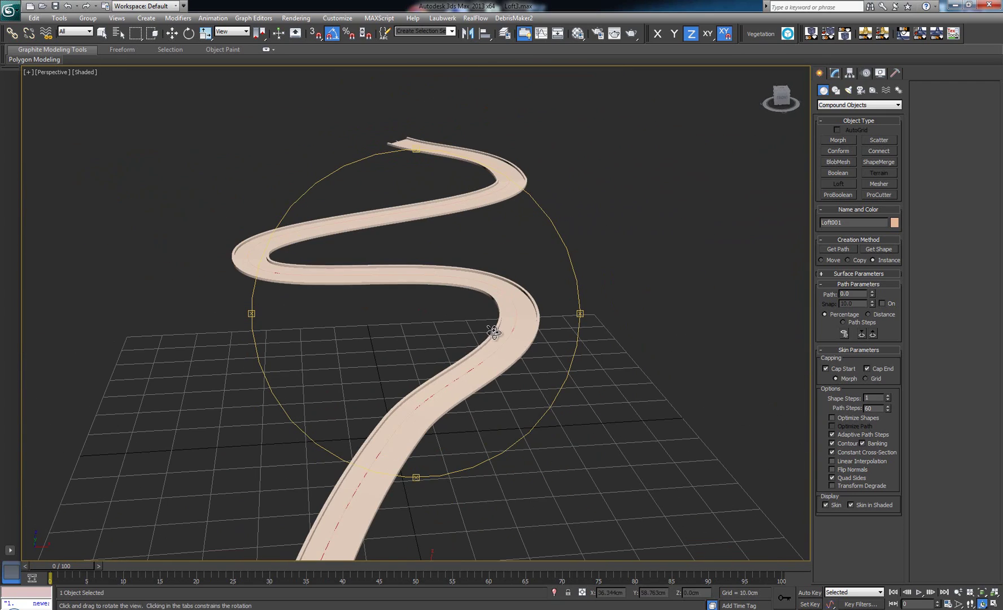
left_click_drag(493, 330, 493, 341)
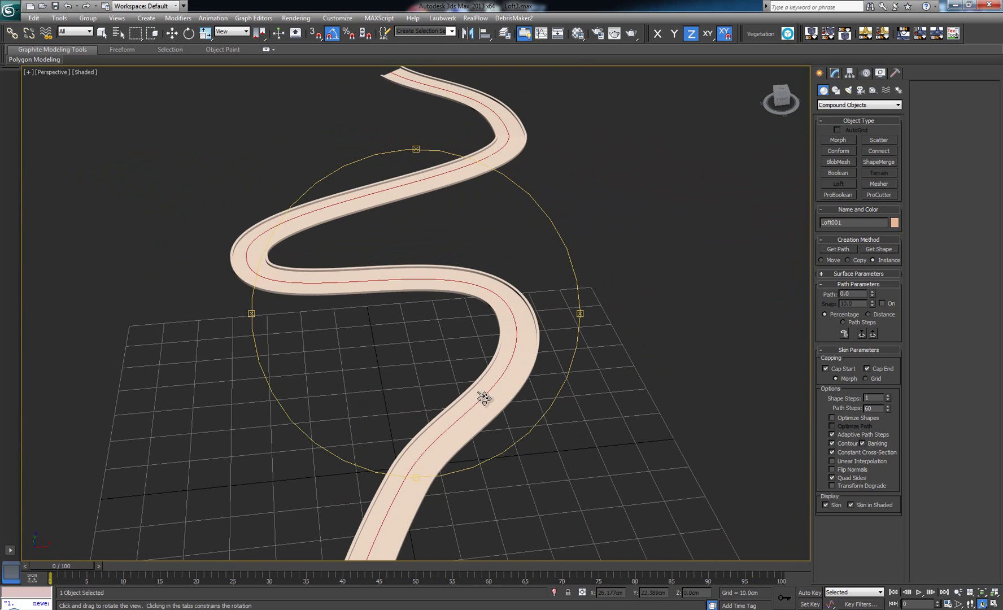
left_click_drag(485, 399, 479, 365)
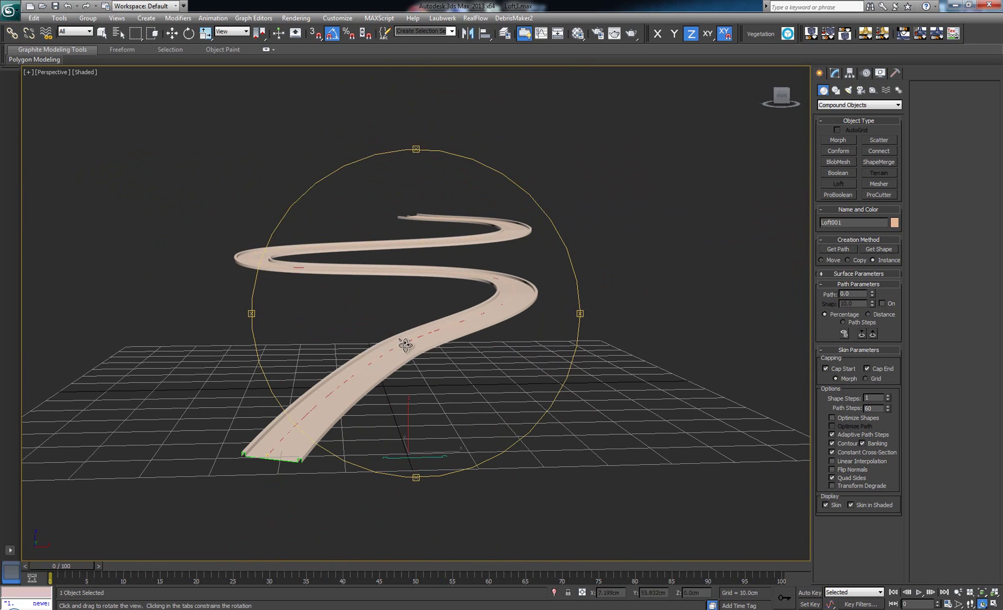
scroll(393, 271, "up", 3)
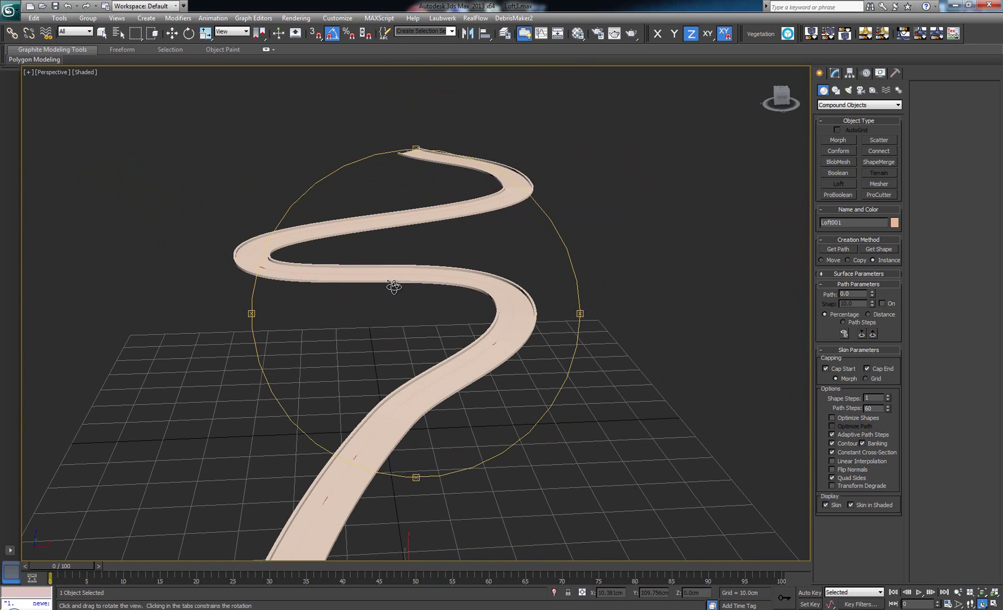
scroll(437, 343, "up", 2)
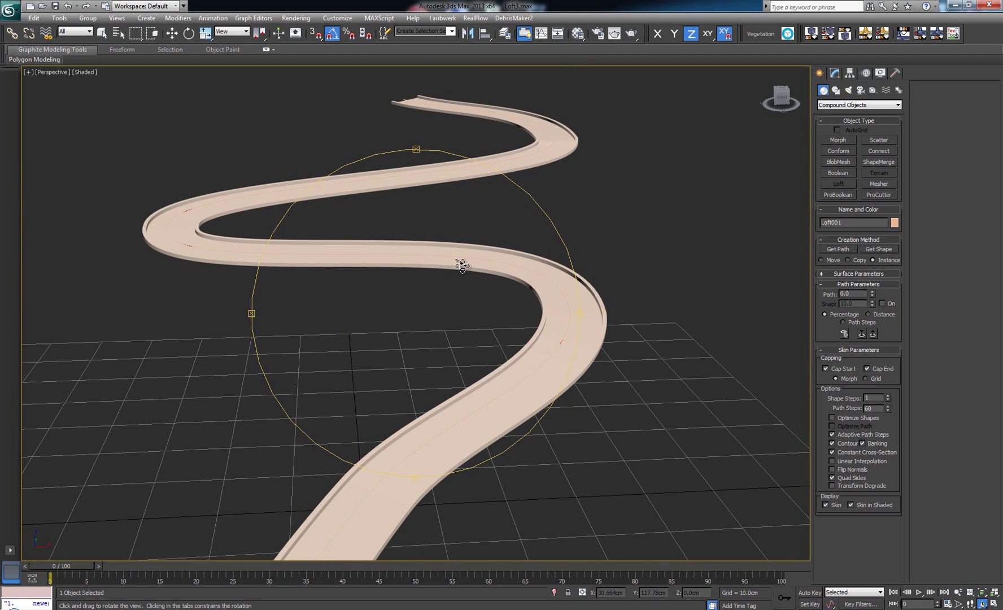
left_click(883, 446)
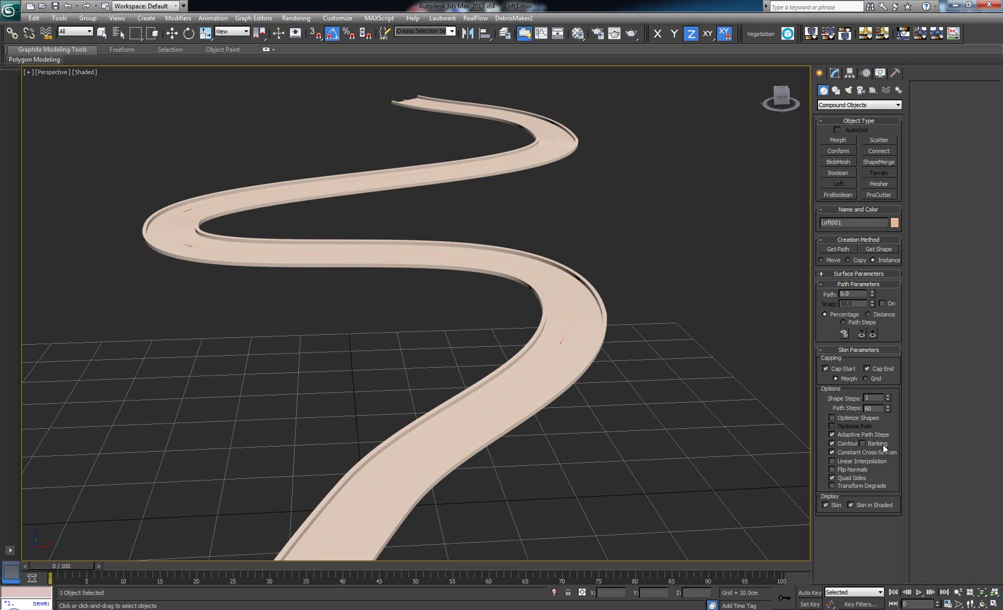
scroll(552, 314, "up", 4)
scroll(578, 324, "down", 3)
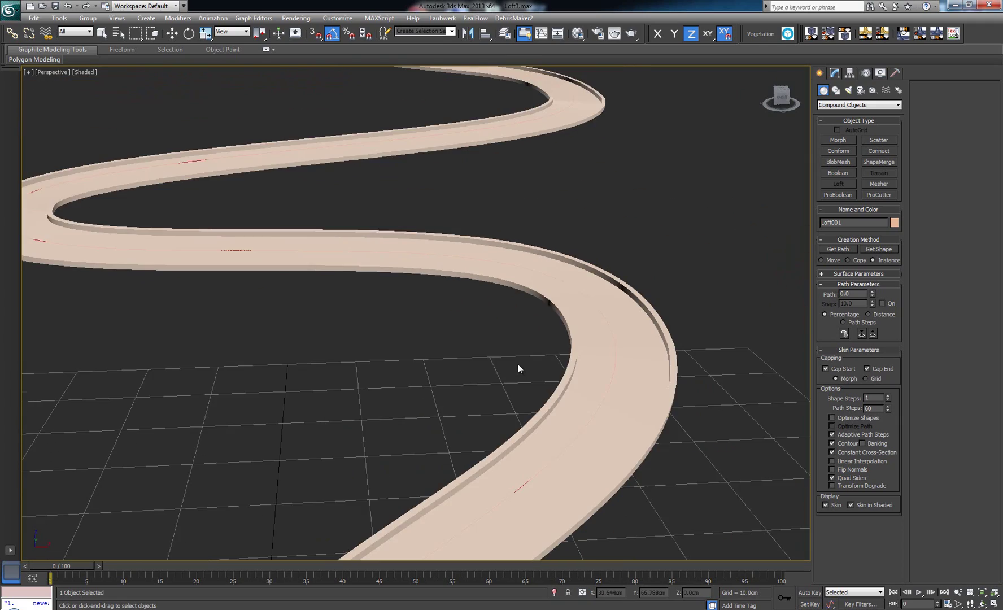
middle_click_drag(518, 365, 445, 352, "alt")
key("F4")
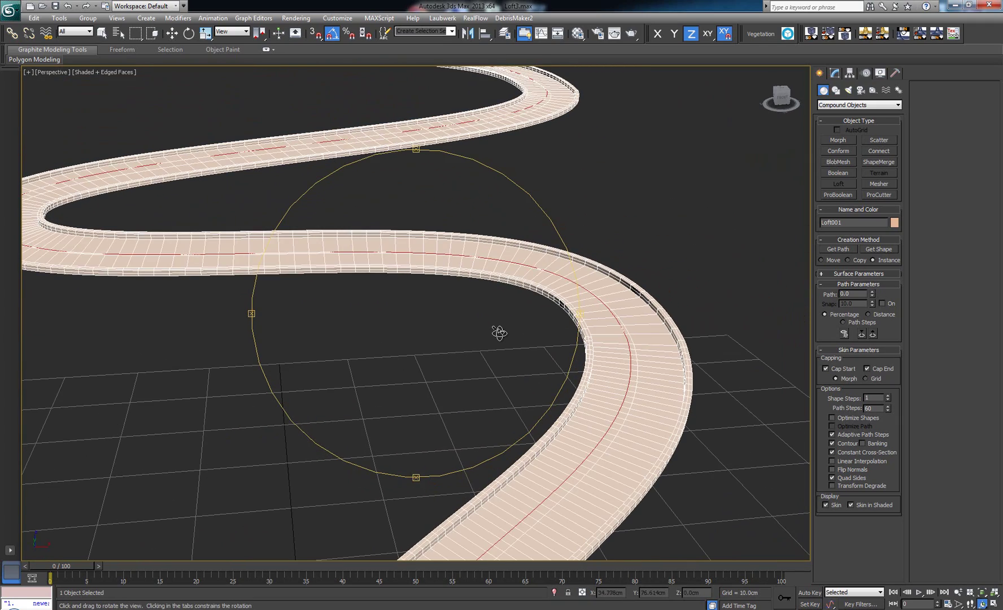
middle_click_drag(497, 332, 493, 334, "alt")
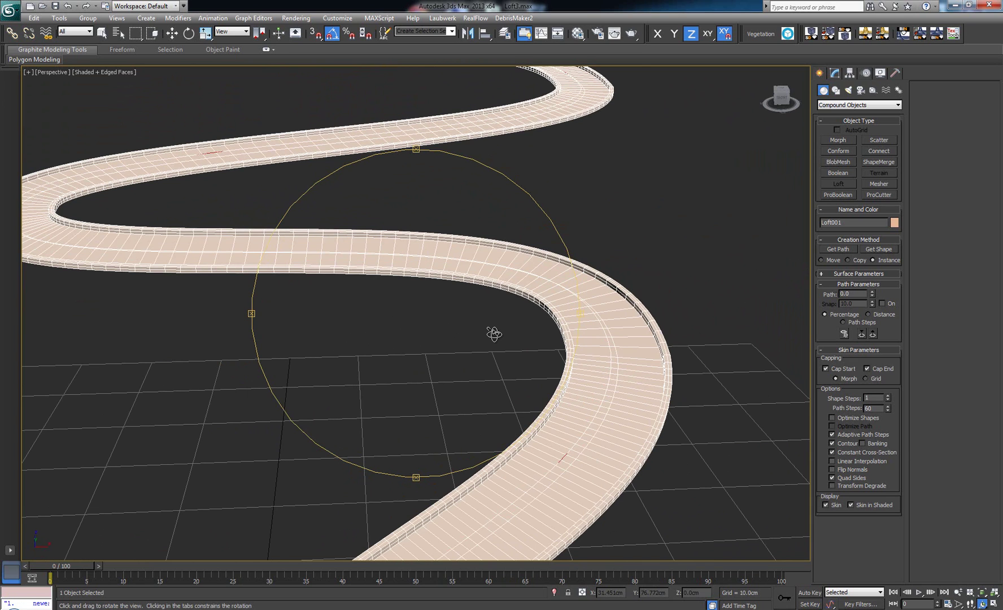
middle_click_drag(530, 232, 522, 386)
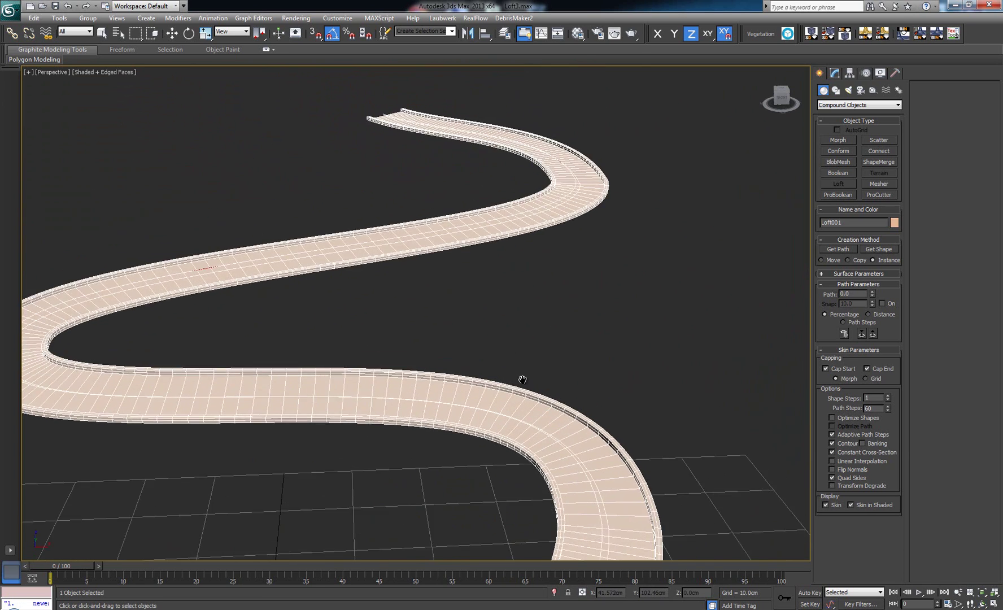
scroll(522, 386, "down", 2)
middle_click_drag(506, 428, 521, 333)
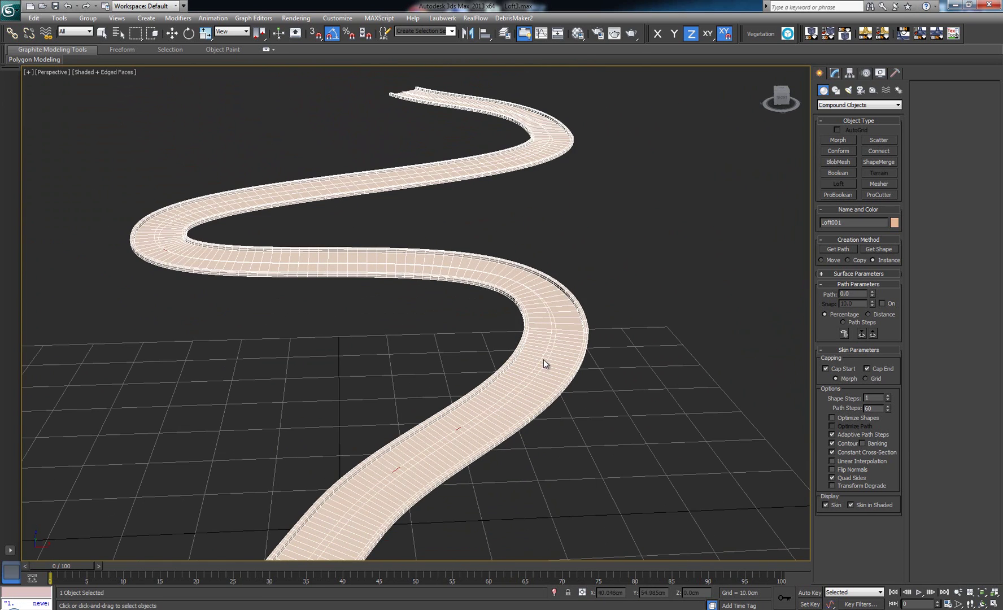
middle_click_drag(530, 414, 529, 327)
scroll(529, 327, "up", 3)
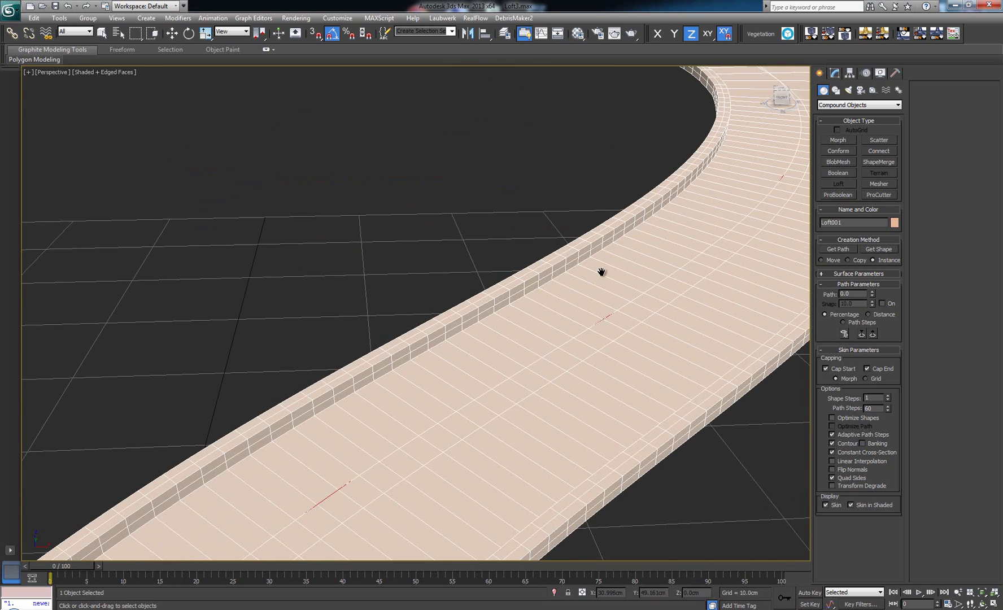
scroll(471, 439, "down", 1)
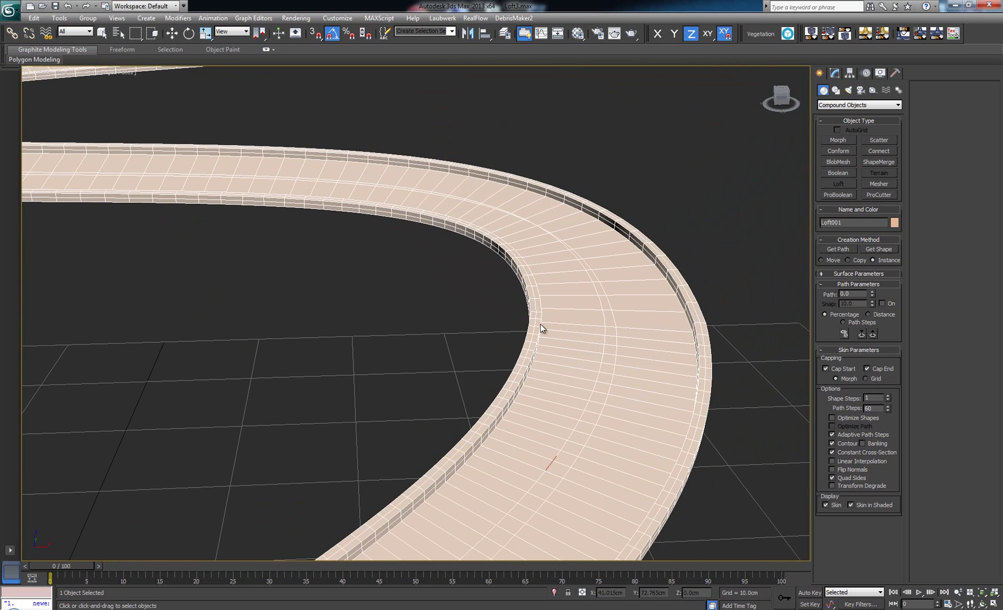
scroll(528, 408, "down", 2)
scroll(609, 280, "down", 3)
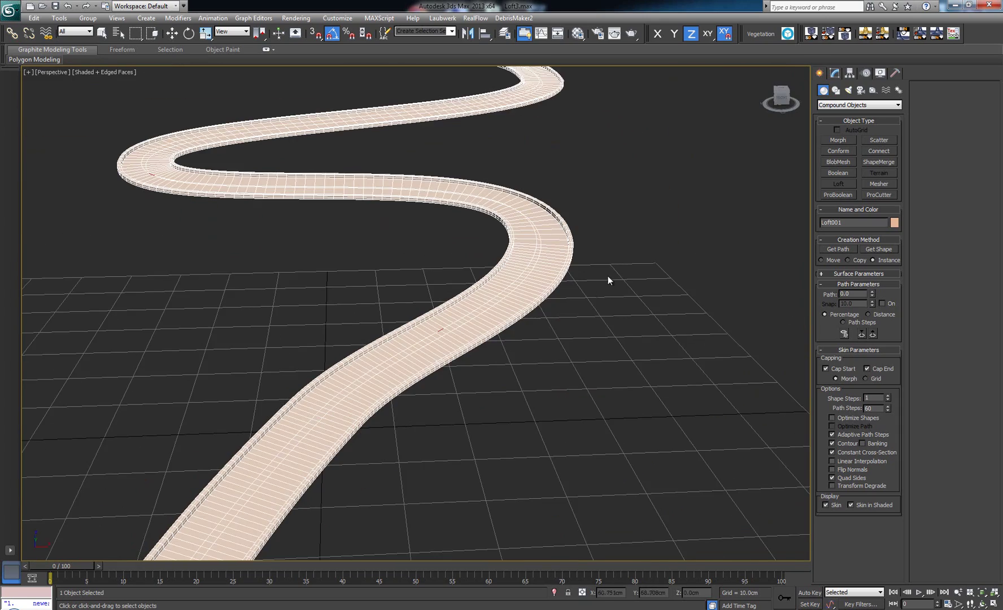
scroll(536, 274, "up", 1)
scroll(537, 274, "down", 2)
scroll(520, 309, "up", 1)
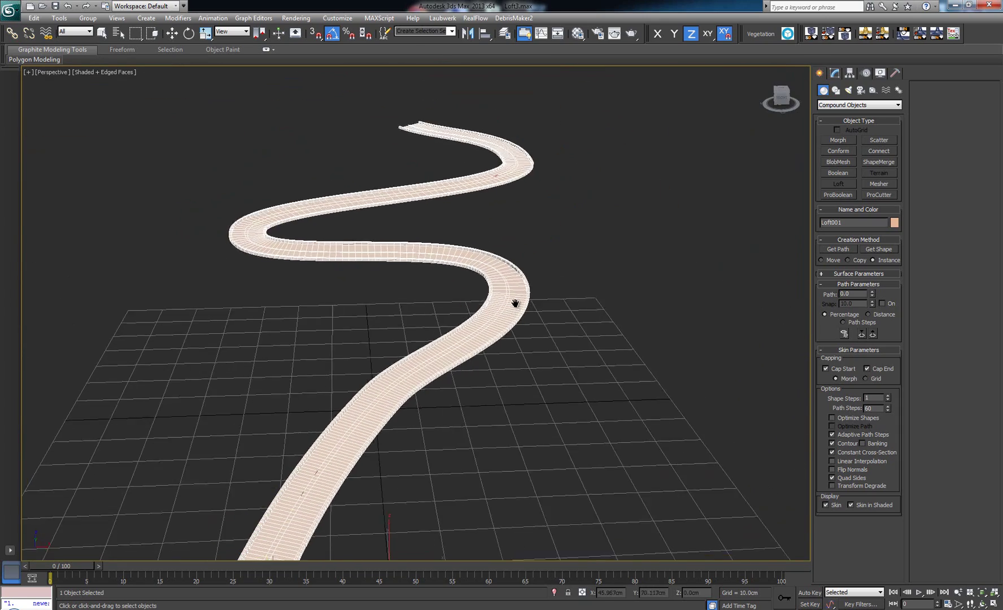
scroll(510, 320, "up", 3)
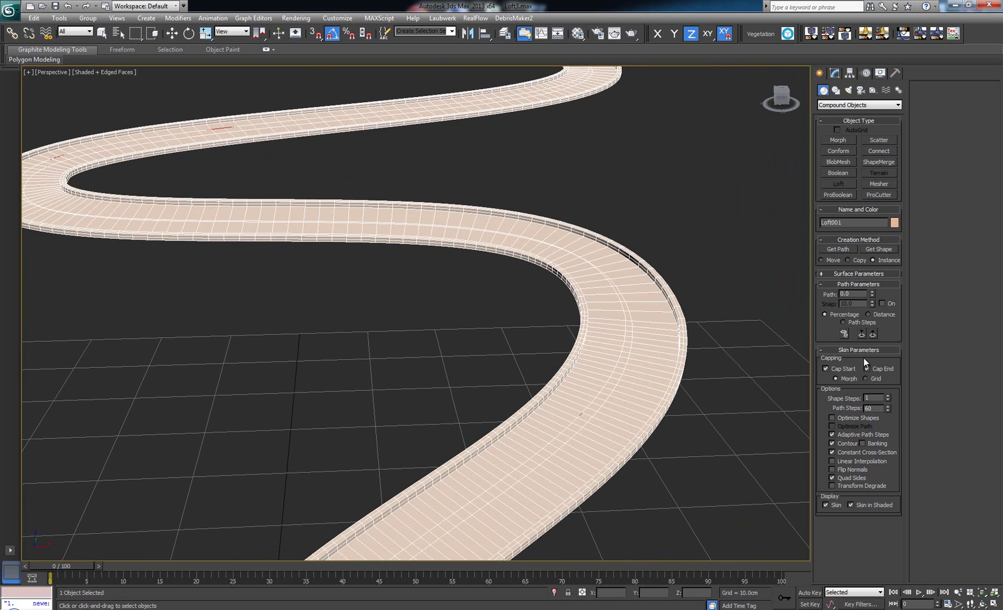
Switch to the Modify panel for Loft001 and expand its Deformations rollout.
left_click(868, 275)
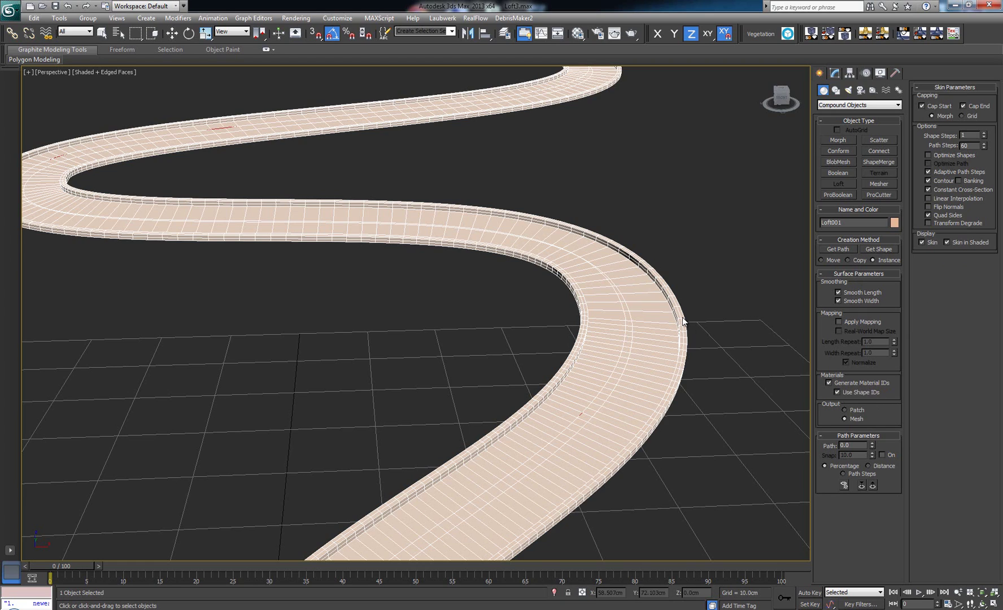
left_click(834, 73)
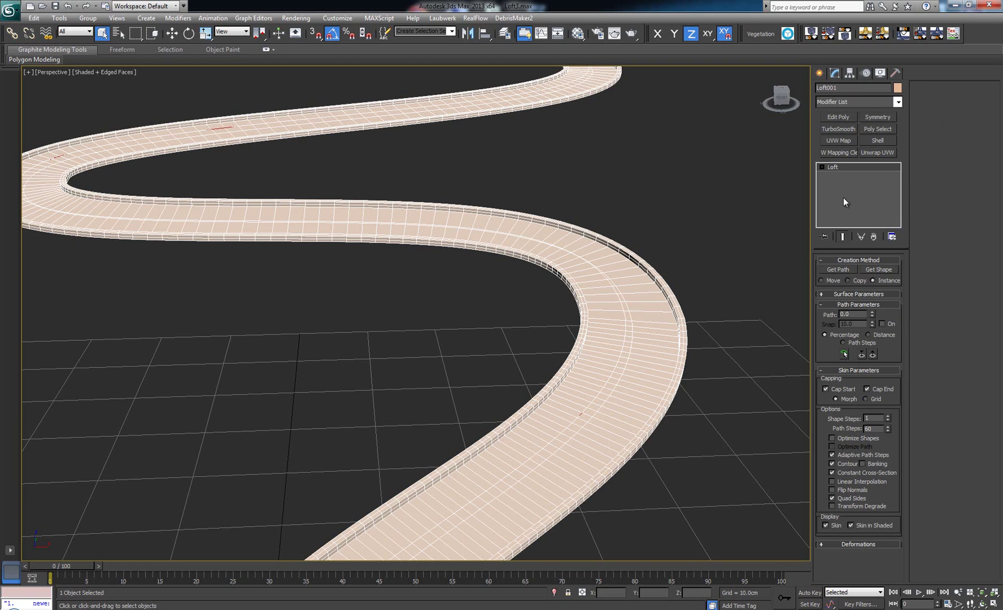
left_click(871, 542)
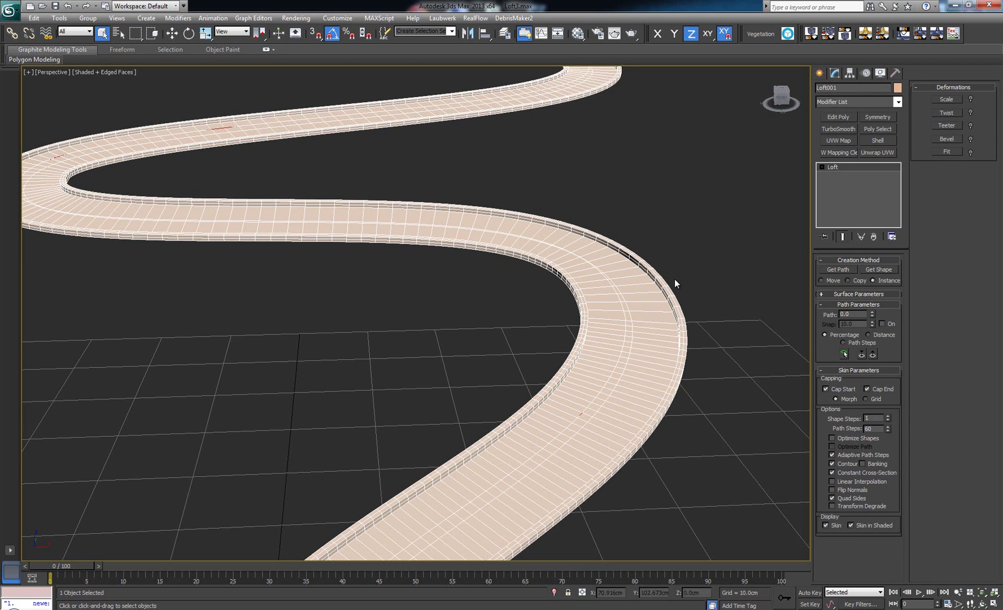
scroll(679, 395, "down", 5)
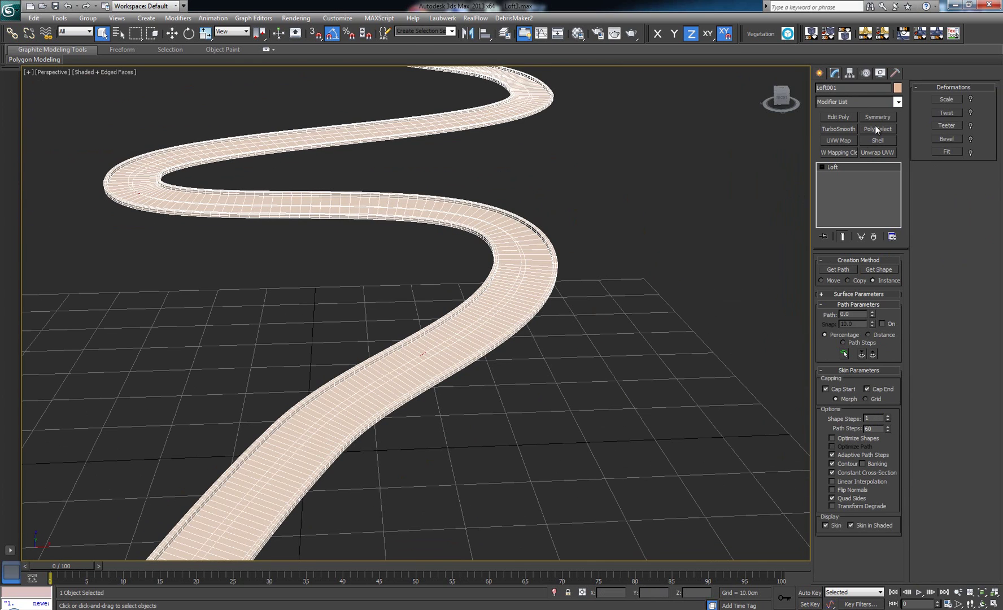
Open the Twist Deformation window, then reposition and enlarge it.
left_click(944, 113)
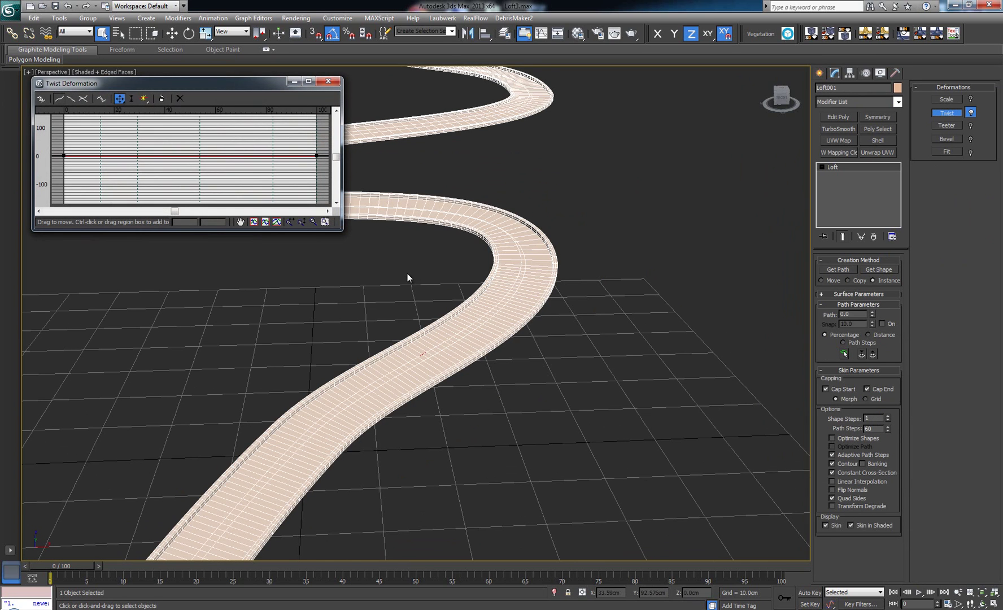
middle_click_drag(403, 285, 601, 311, "alt")
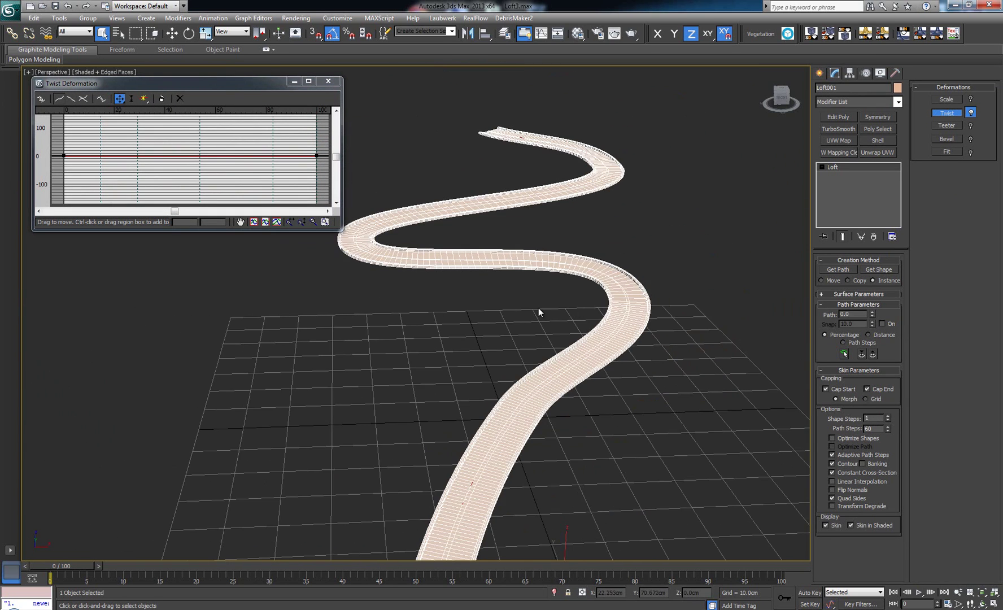
middle_click_drag(538, 312, 578, 273, "alt")
left_click_drag(226, 94, 226, 114)
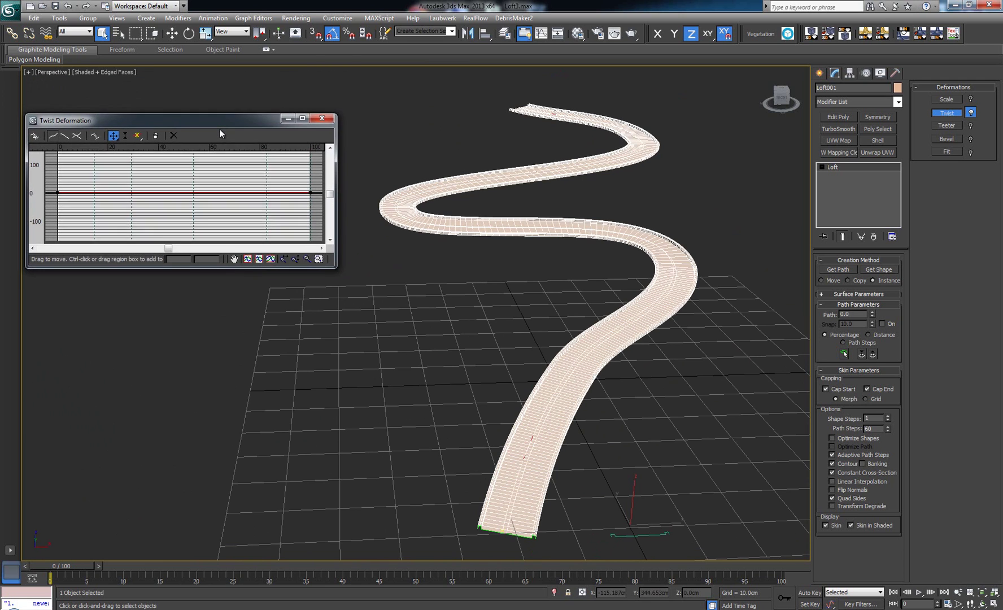
middle_click_drag(411, 162, 450, 186)
left_click_drag(209, 103, 211, 107)
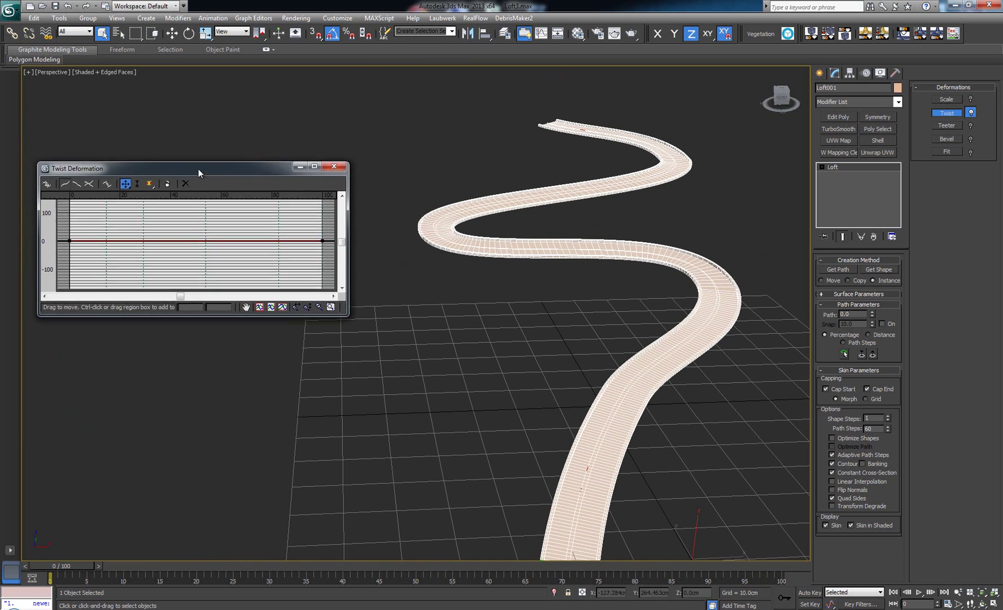
mouse_move(338, 254)
left_mouse_down()
mouse_move(479, 359)
mouse_move(454, 361)
left_mouse_up()
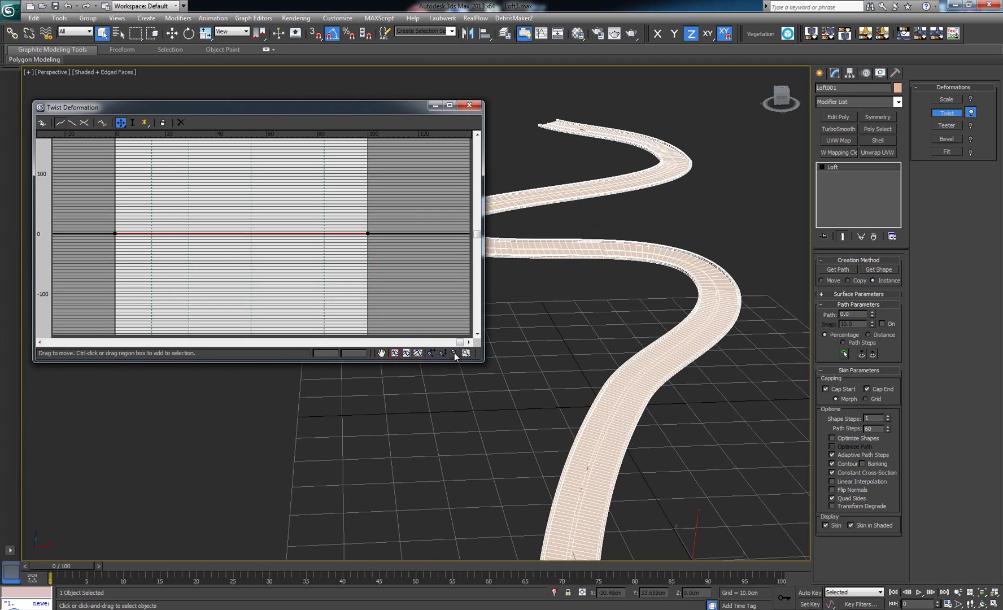
Zoom and pan the twist graph so its vertical range spans ±100 degrees.
left_click(455, 354)
left_click_drag(291, 256, 291, 233)
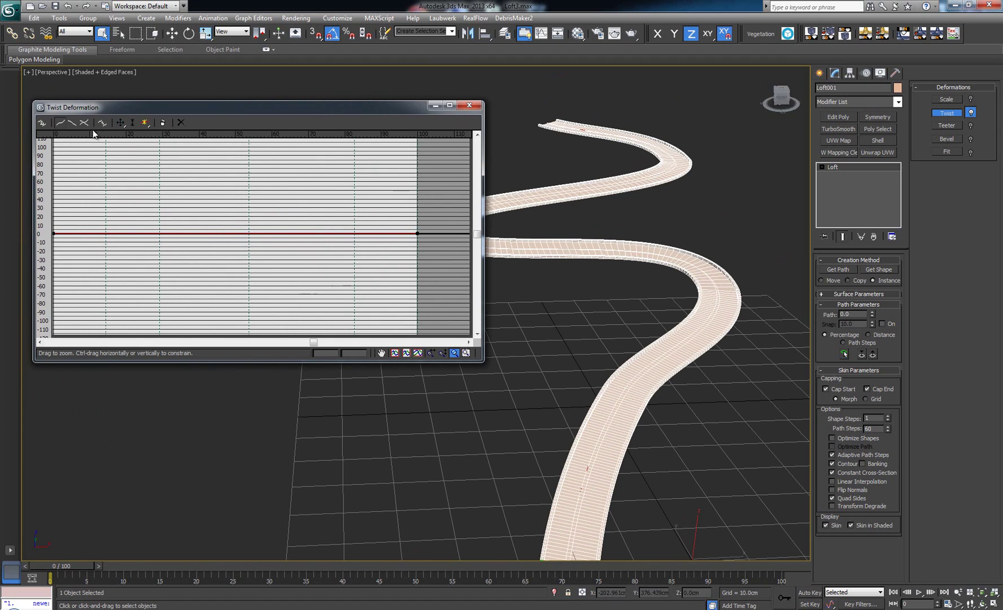
left_click(380, 353)
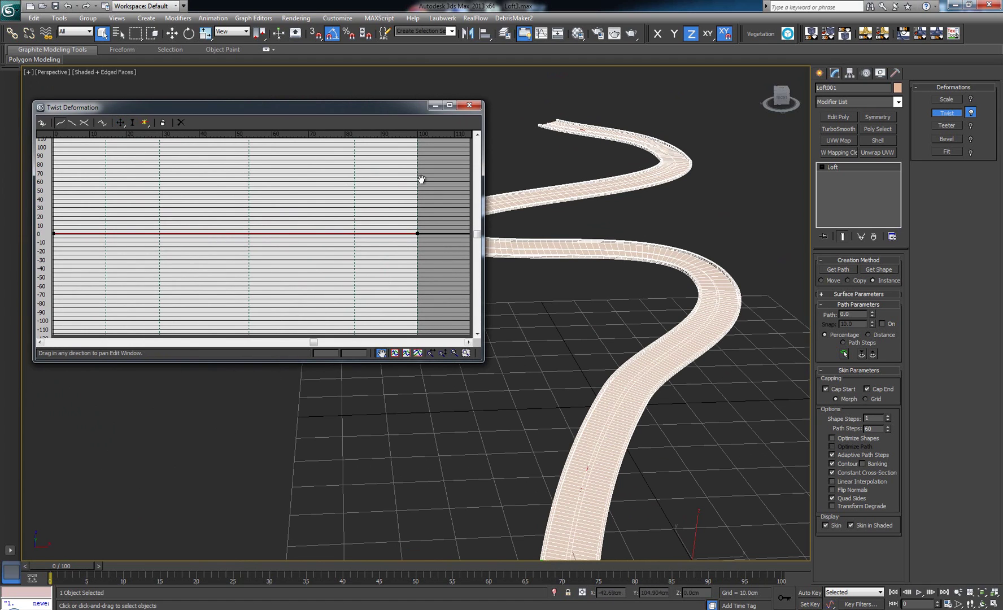
left_click(120, 122)
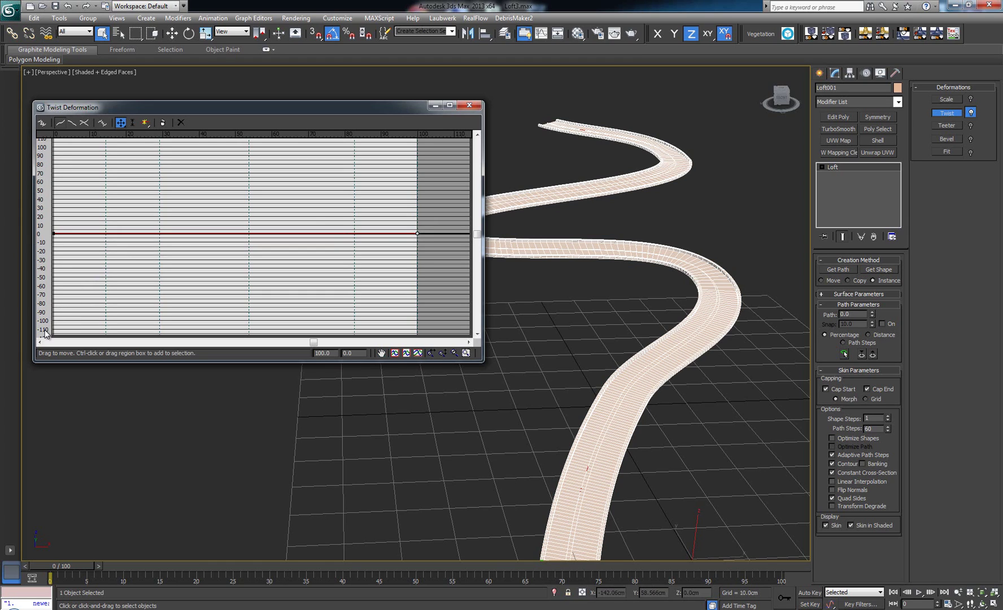
left_click(443, 352)
left_click_drag(227, 243, 230, 256)
left_click_drag(194, 211, 82, 239)
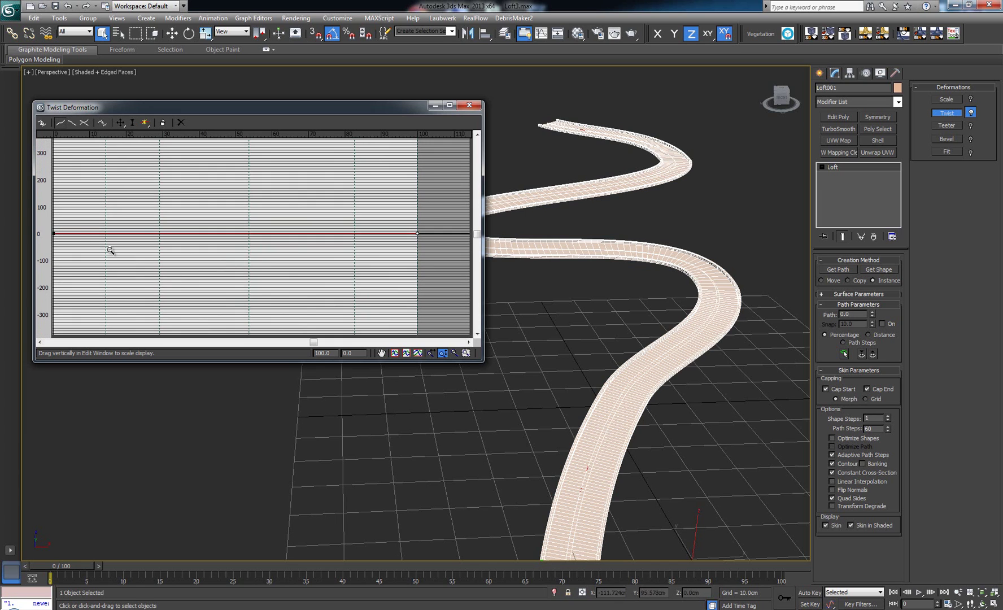
left_click_drag(204, 254, 216, 81)
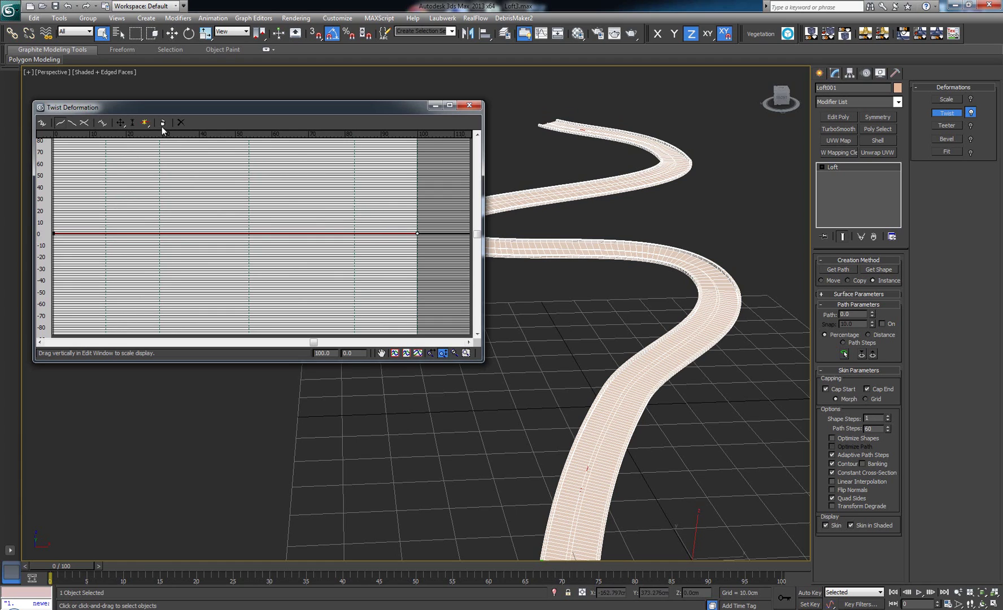
Raise the twist curve's end point to about 81.9 and minimize the window.
left_click(120, 123)
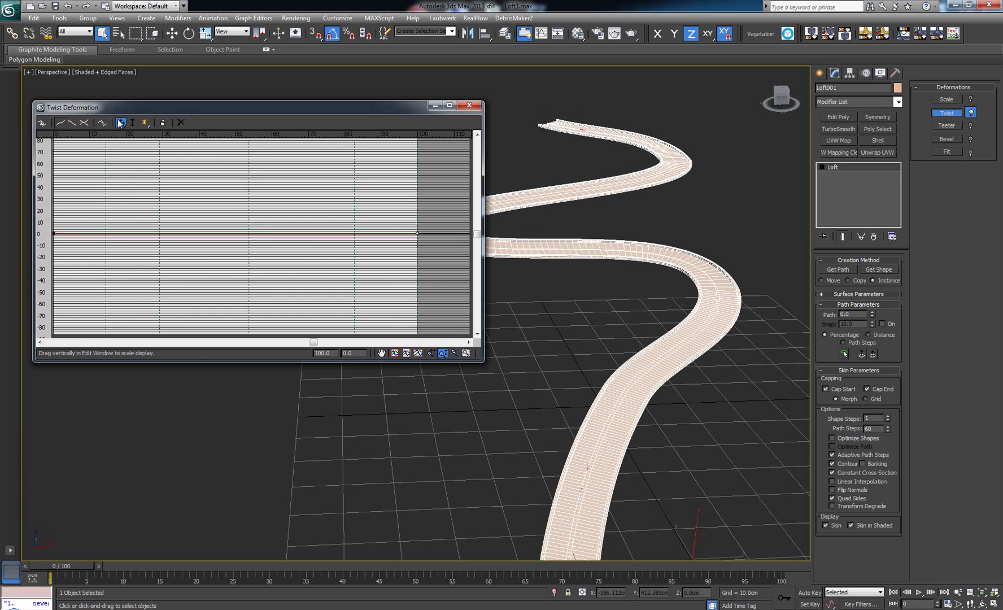
left_click(417, 233)
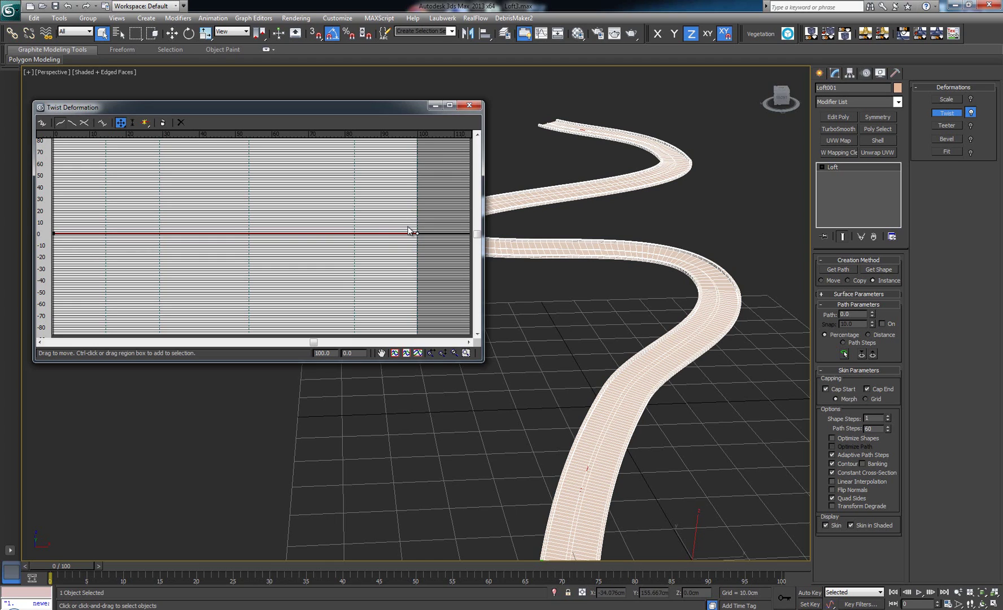
mouse_move(417, 233)
left_mouse_down()
mouse_move(422, 137)
mouse_move(421, 147)
left_mouse_up()
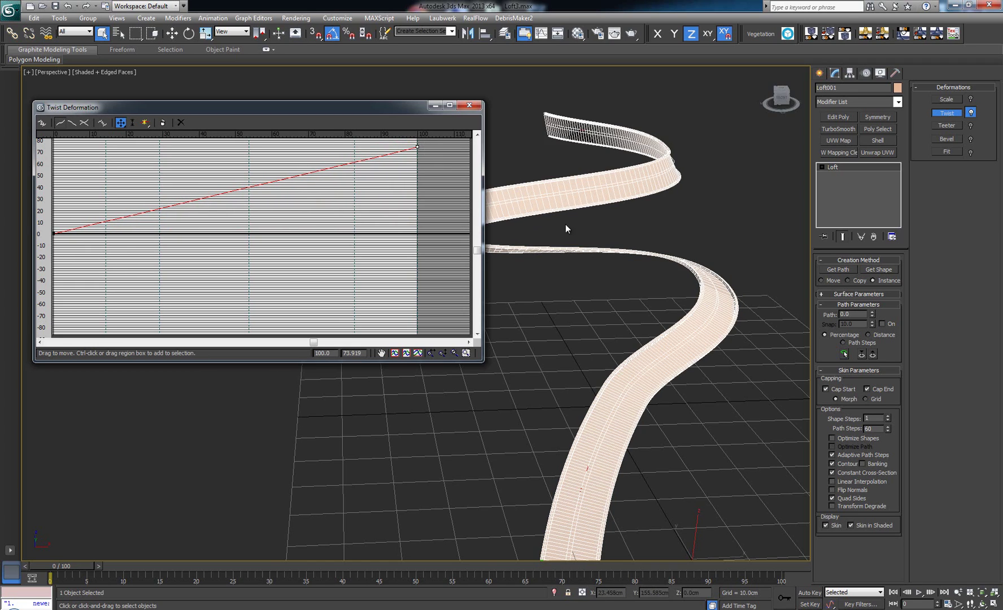
scroll(579, 224, "down", 3)
scroll(559, 267, "down", 2)
key("ctrl+r")
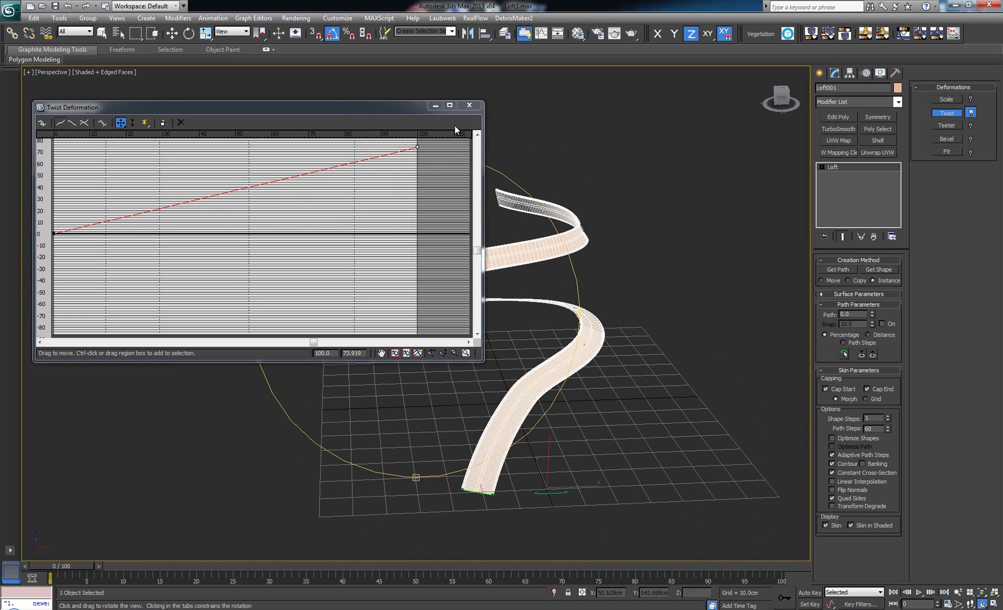
left_click(434, 105)
Orbit and pan around the spiralling, twisted far end of the road.
left_click_drag(485, 313, 488, 362)
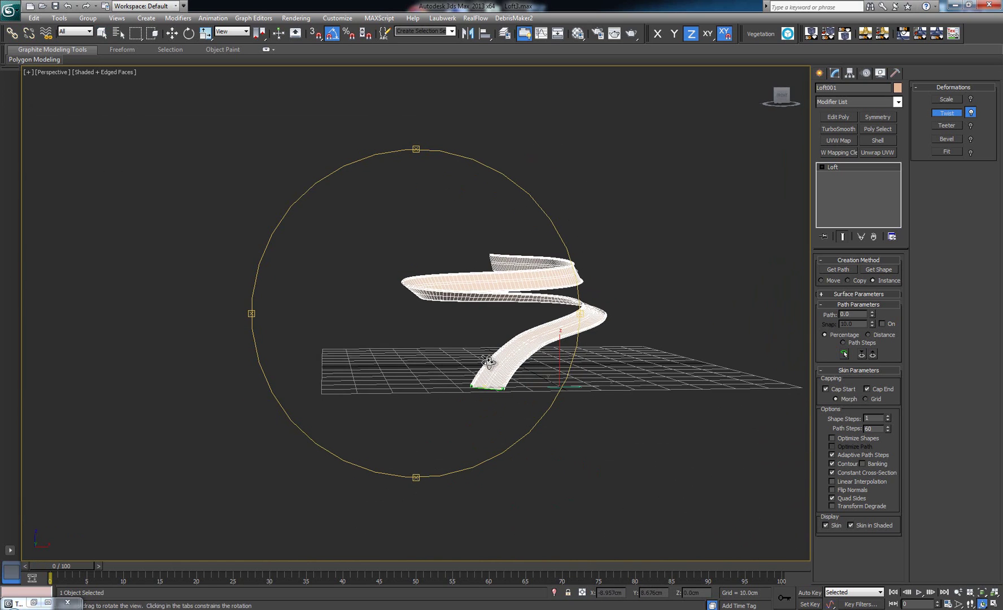
scroll(488, 361, "up", 2)
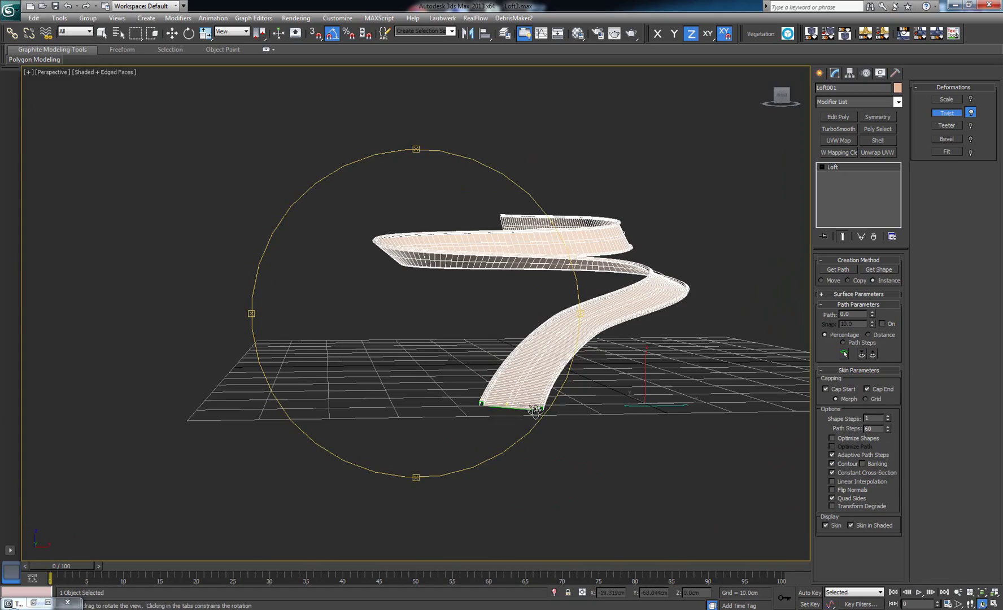
left_click_drag(529, 403, 544, 358)
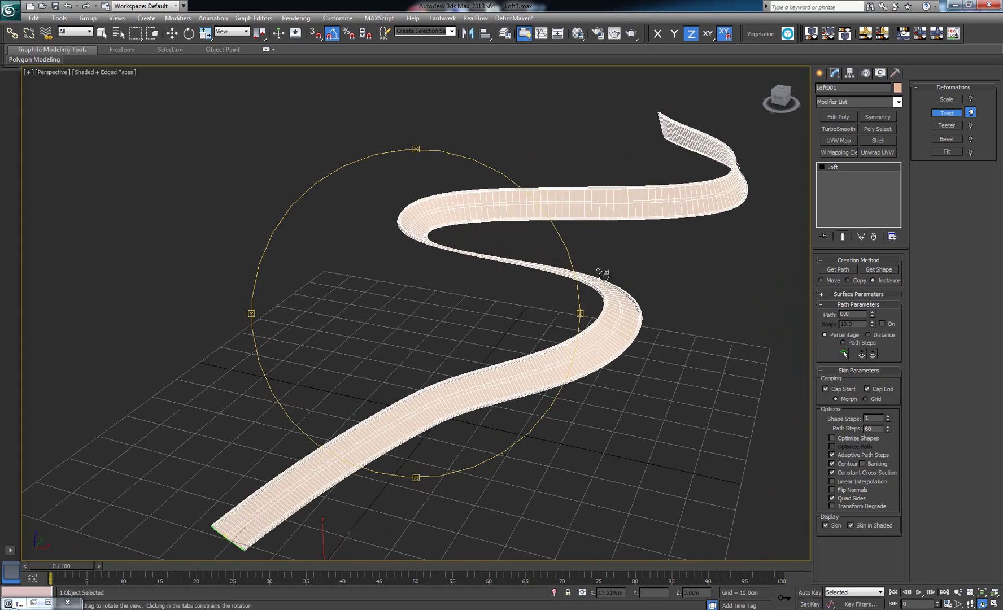
mouse_move(584, 267)
left_mouse_down()
mouse_move(539, 242)
mouse_move(325, 335)
left_mouse_up()
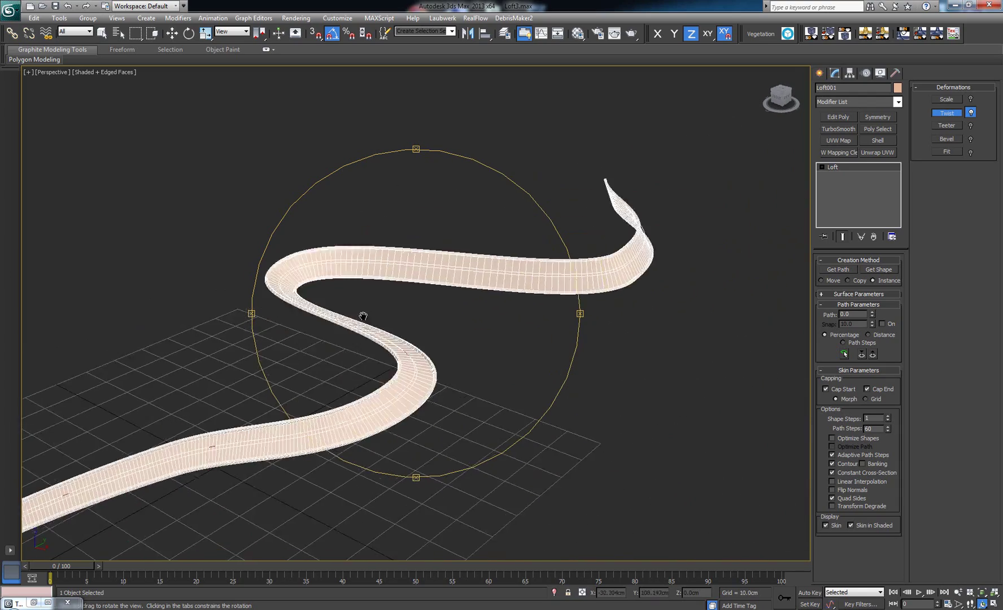
left_click_drag(326, 335, 384, 300)
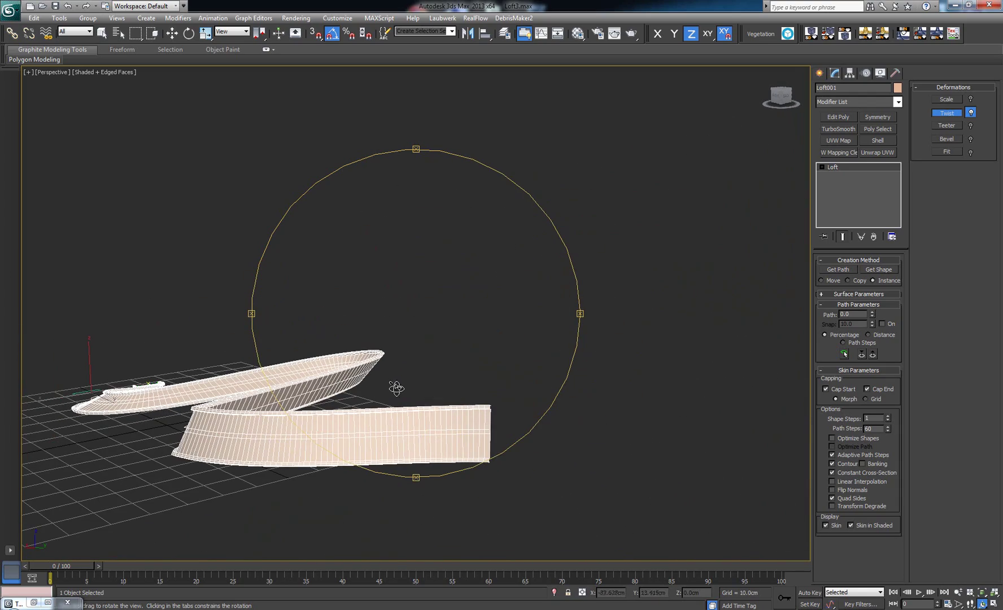
left_click_drag(396, 388, 512, 308)
mouse_move(432, 329)
left_mouse_down()
mouse_move(483, 333)
mouse_move(441, 358)
mouse_move(373, 361)
mouse_move(324, 340)
mouse_move(473, 354)
mouse_move(416, 372)
left_mouse_up()
middle_click_drag(416, 372, 508, 291)
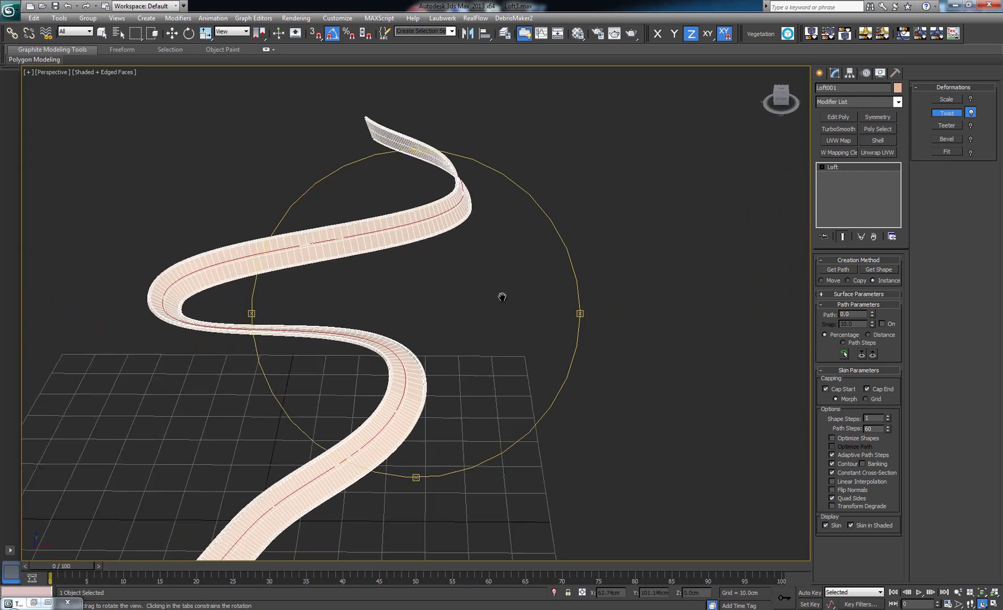
scroll(501, 306, "down", 2)
scroll(479, 334, "up", 2)
scroll(482, 333, "up", 3)
left_click_drag(482, 333, 490, 342)
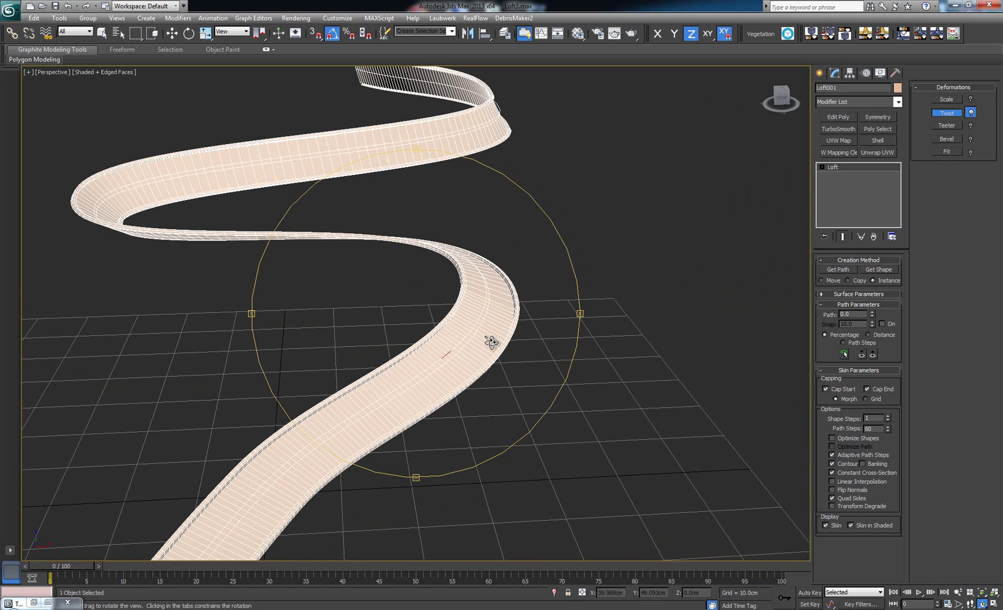
right_click(490, 342)
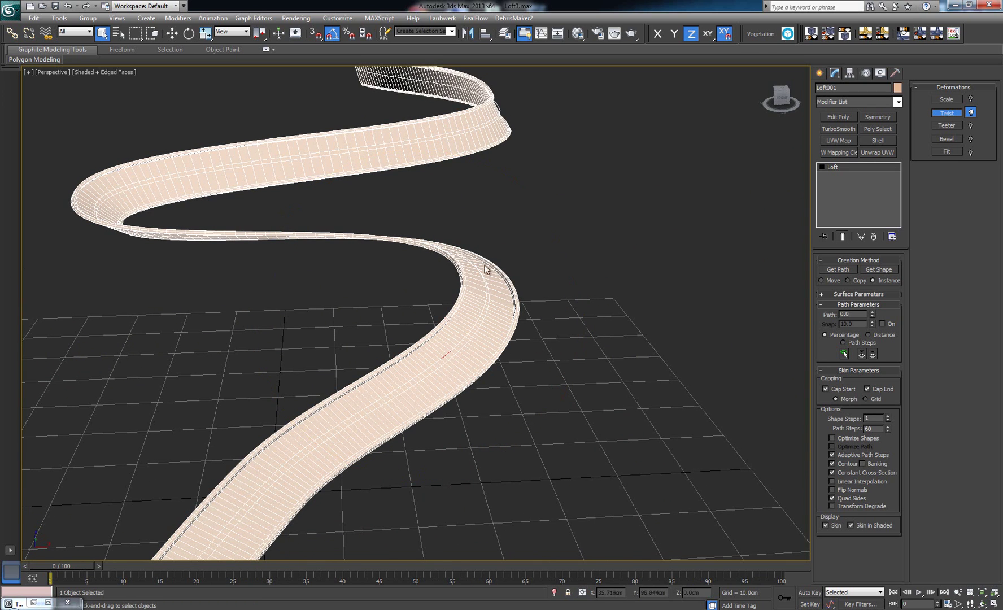
scroll(552, 249, "down", 2)
middle_click_drag(533, 242, 578, 186)
scroll(578, 185, "up", 3)
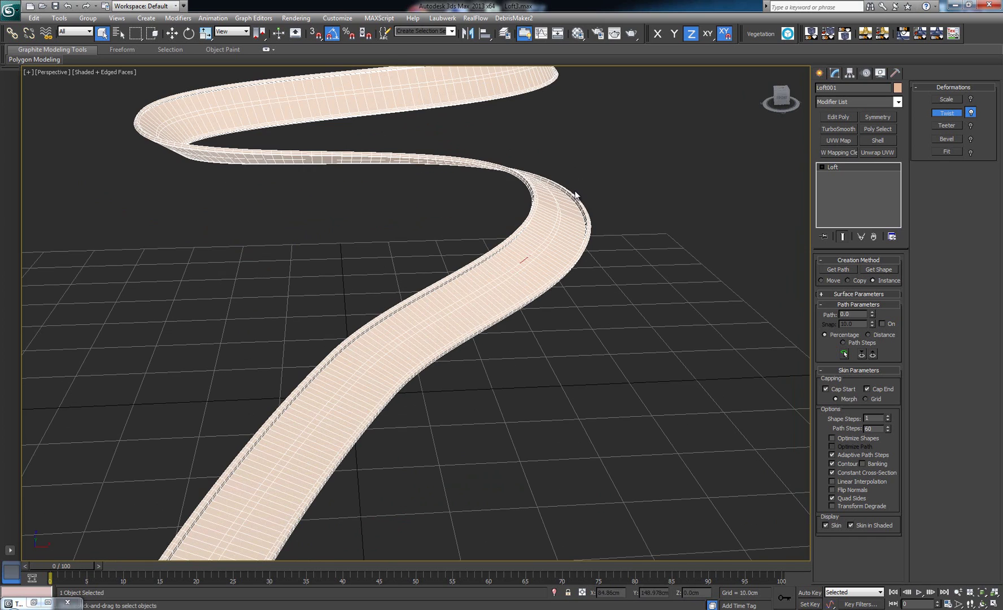
Reopen the Twist Deformation graph and select the end point's value field.
left_click(946, 115)
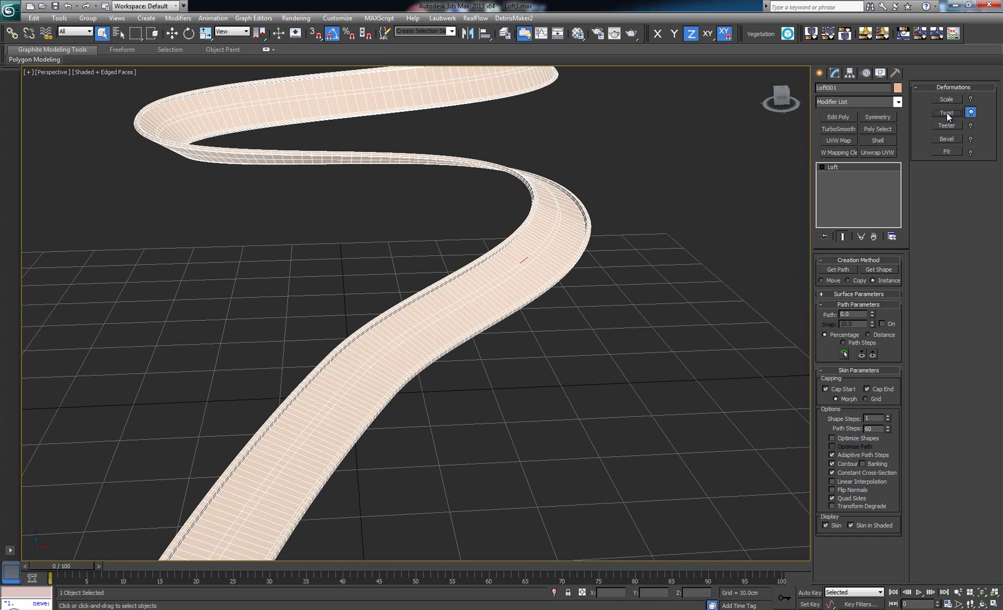
left_click(947, 116)
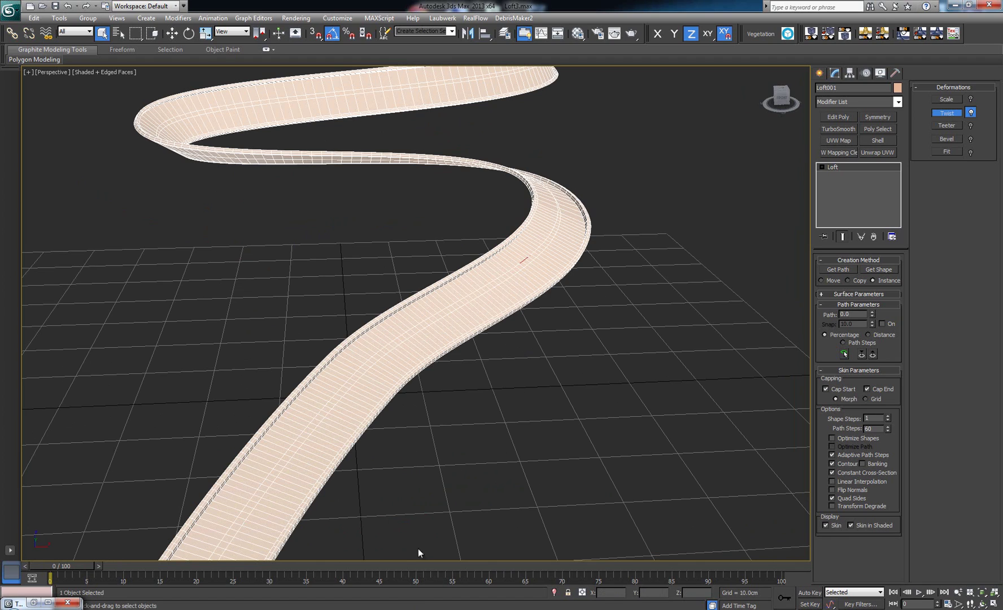
left_click(36, 604)
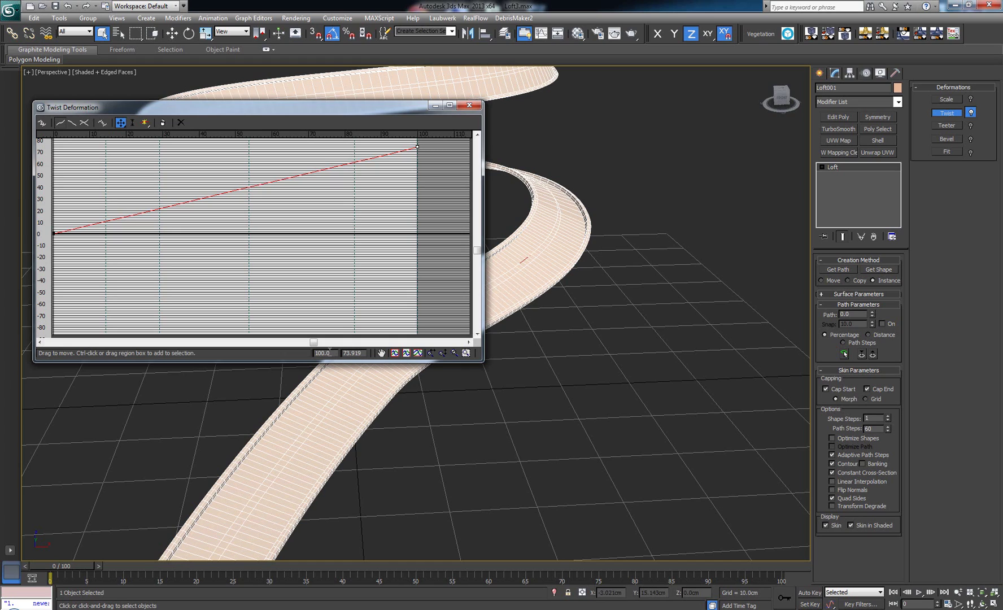
double_click(346, 353)
middle_click_drag(585, 285, 618, 266)
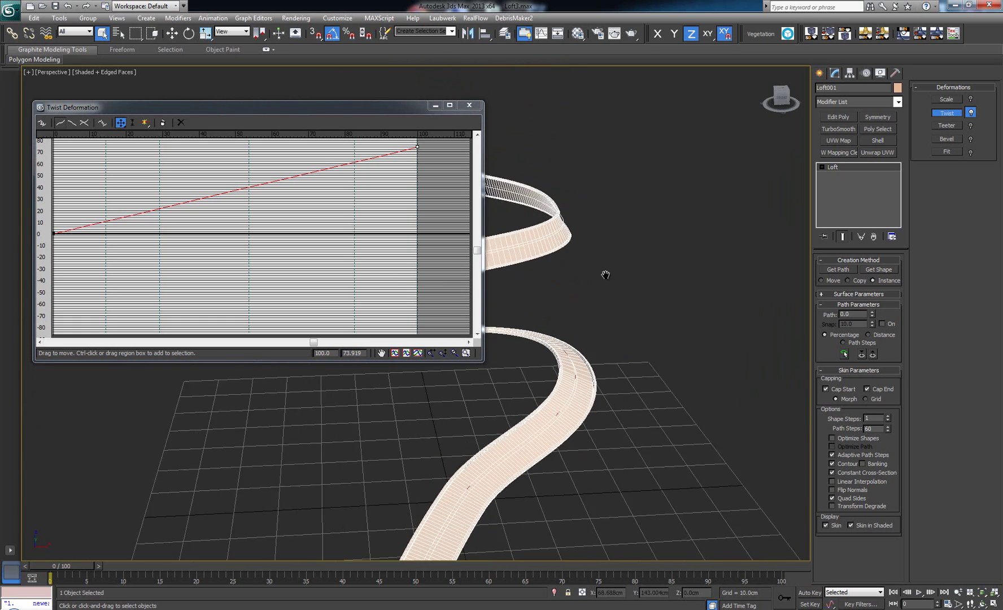
Set the end point twist to 100, then to 0, and deselect it.
left_click(351, 353)
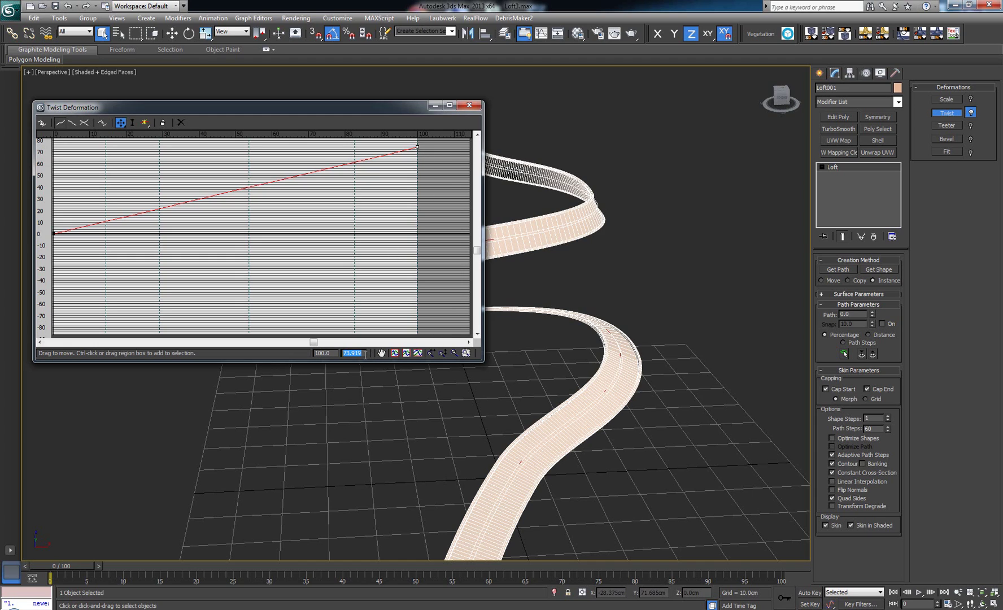
type("100")
key("Return")
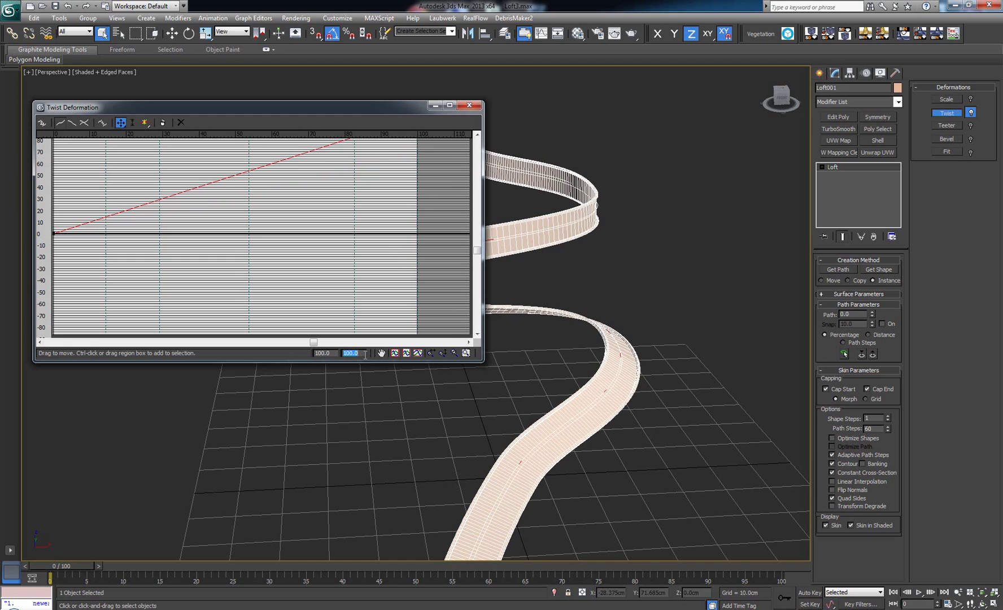
middle_click_drag(572, 210, 593, 280)
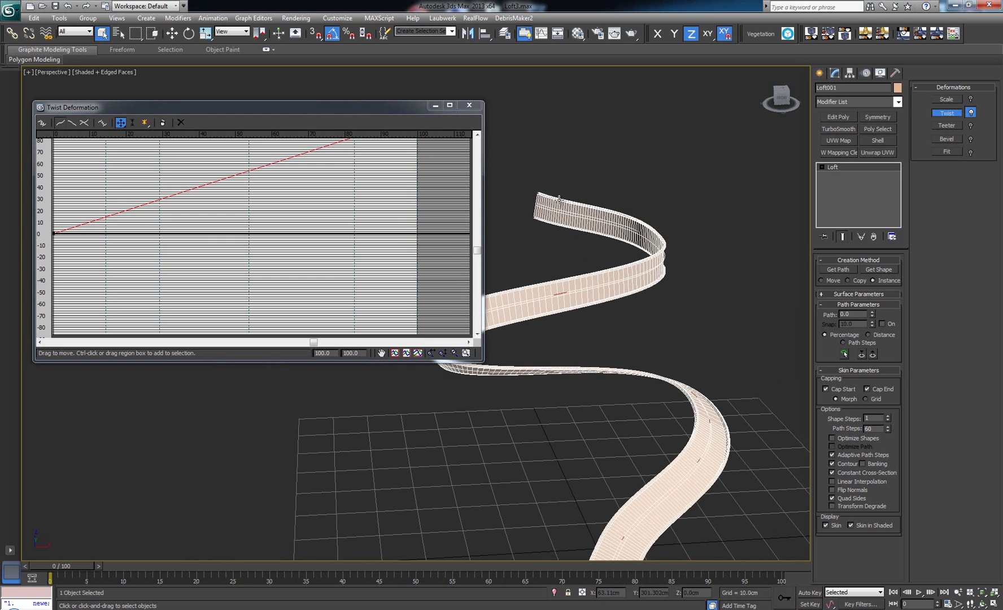
left_click(327, 346)
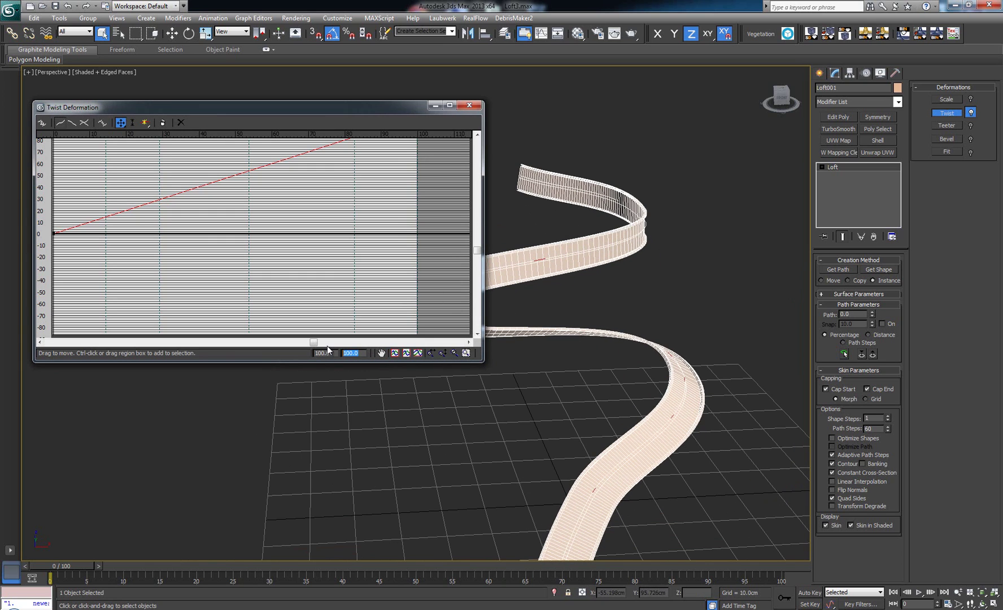
type("0")
key("Return")
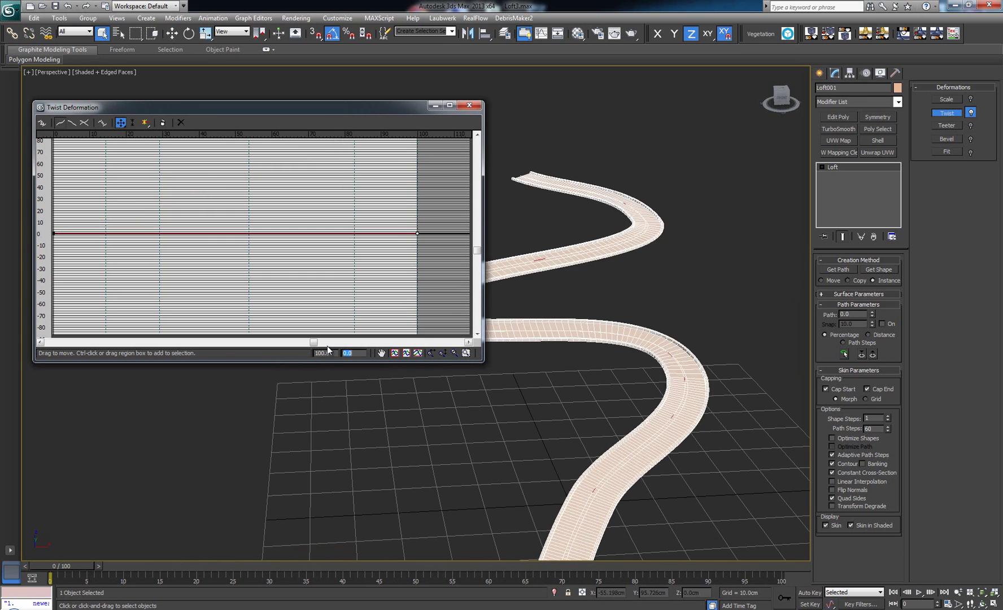
left_click(335, 206)
Close Twist Deformation and briefly enter the Loft's Shape sub-object level.
right_click(708, 270)
left_click(701, 272)
key("Escape")
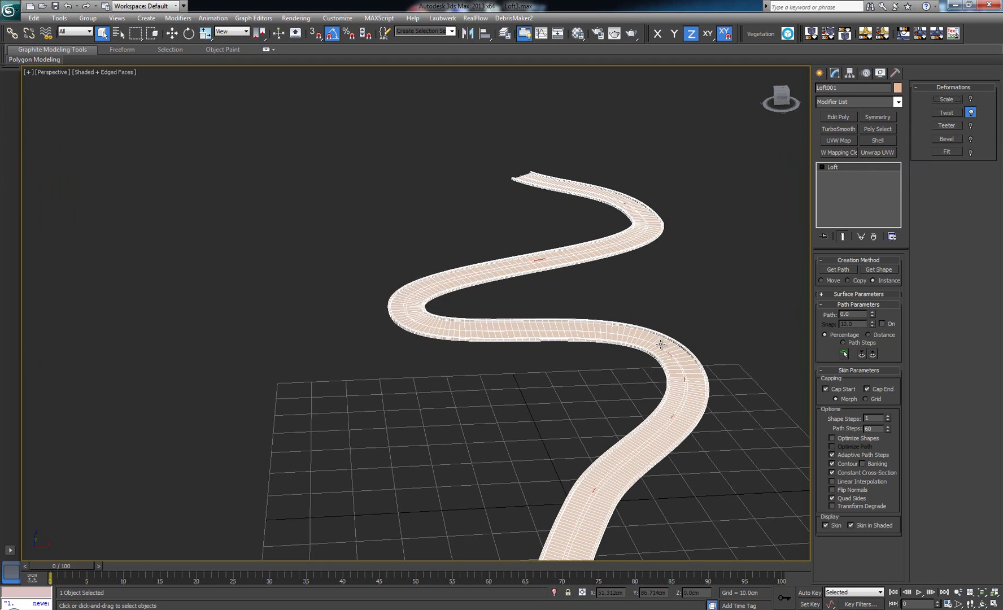
left_click(821, 167)
left_click(839, 176)
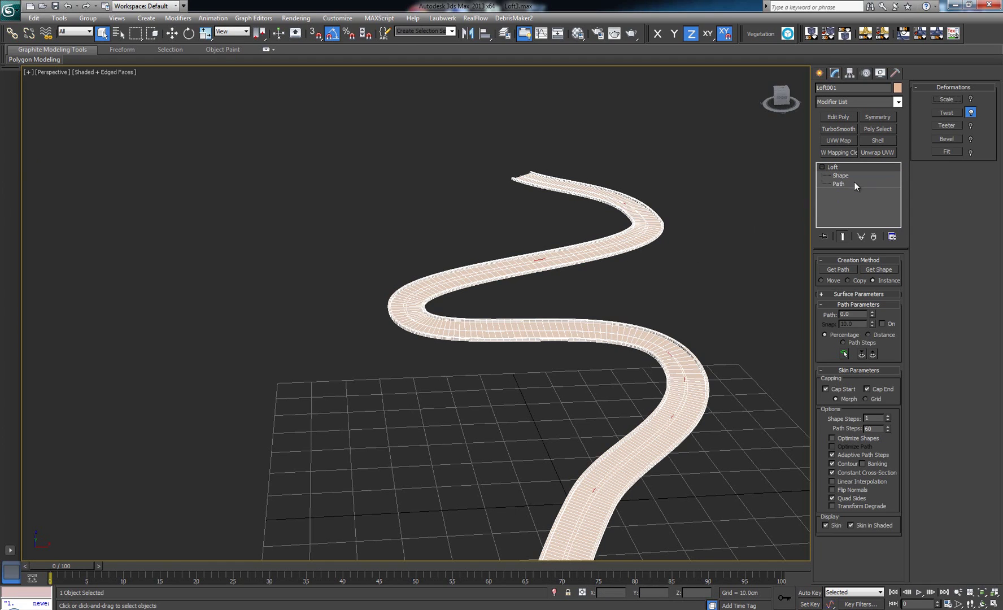
left_click(820, 175)
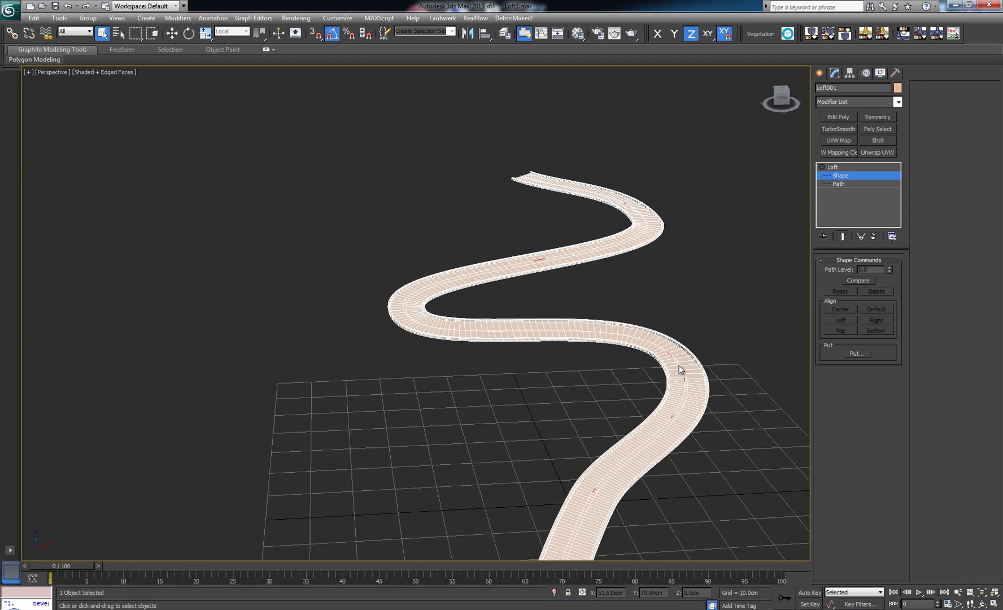
key("ctrl+b")
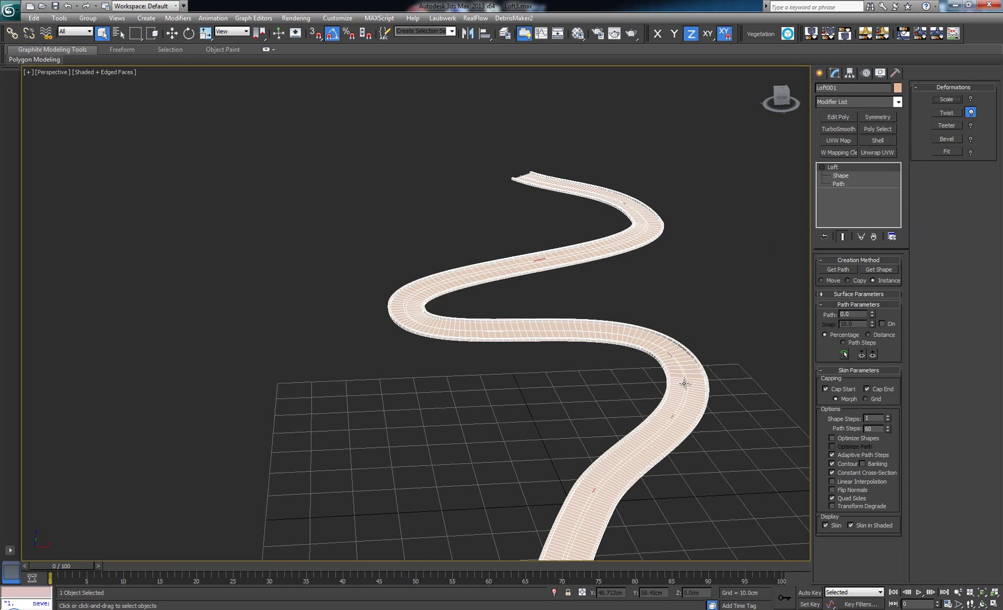
Select Road_line and move it to the right along X.
left_click(683, 384)
scroll(647, 291, "down", 2)
scroll(633, 287, "down", 2)
key("w")
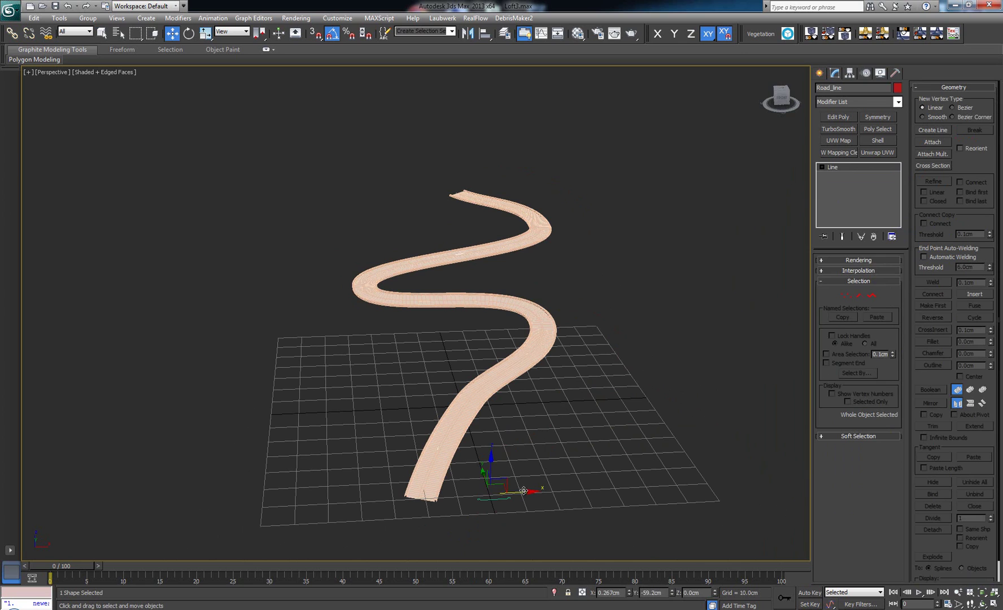
left_click_drag(523, 490, 789, 468)
Inspect Road_line's vertices, including vertex 3, then exit vertex mode.
key("1")
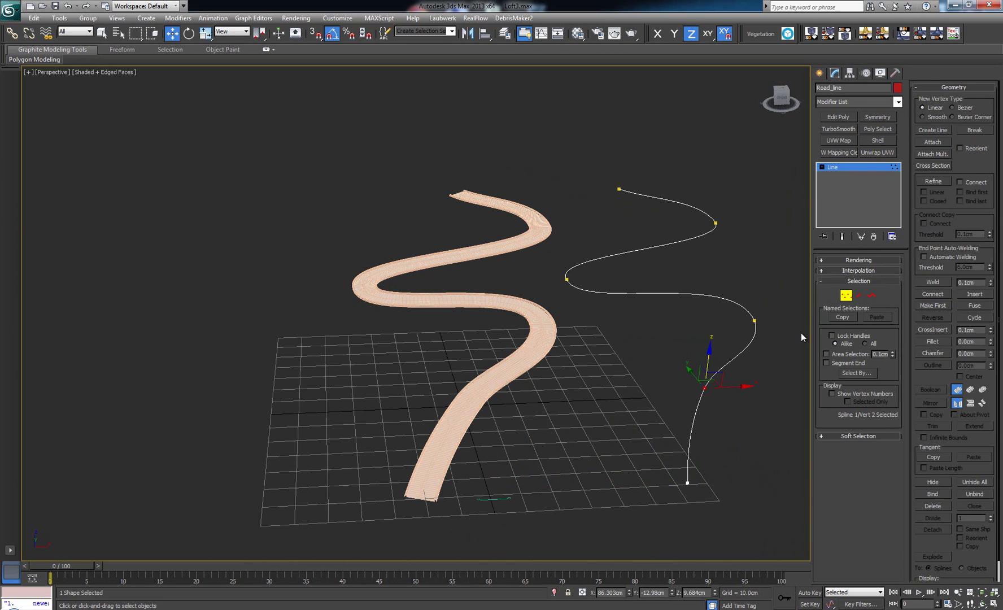
left_click(753, 320)
left_click(704, 387)
left_click(704, 210)
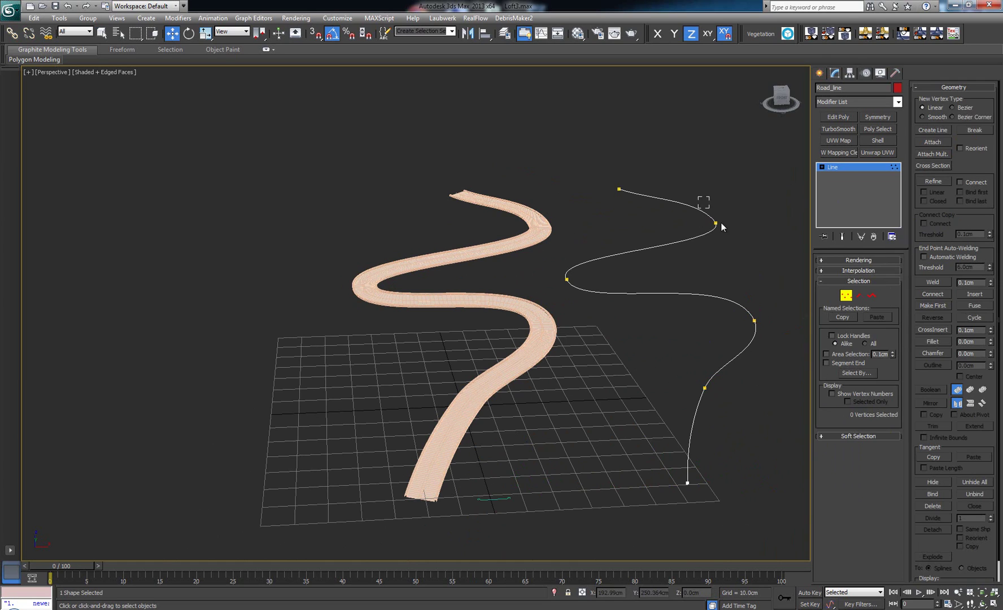
left_click(715, 223)
left_click(566, 279)
left_click(754, 319)
left_click(704, 388)
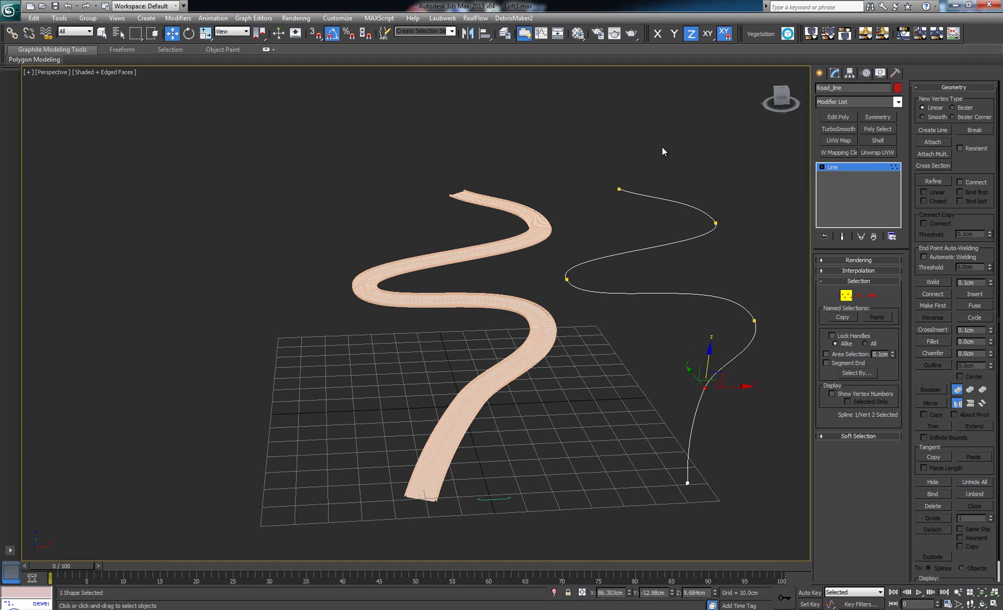
key("1")
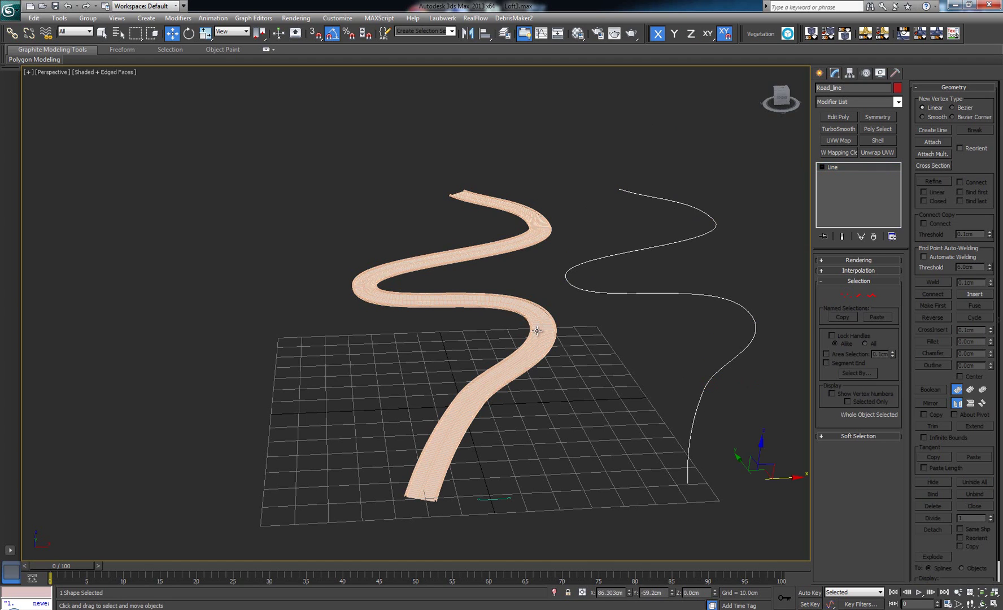
Reselect Loft001 and reopen its Twist Deformation graph.
left_click(537, 330)
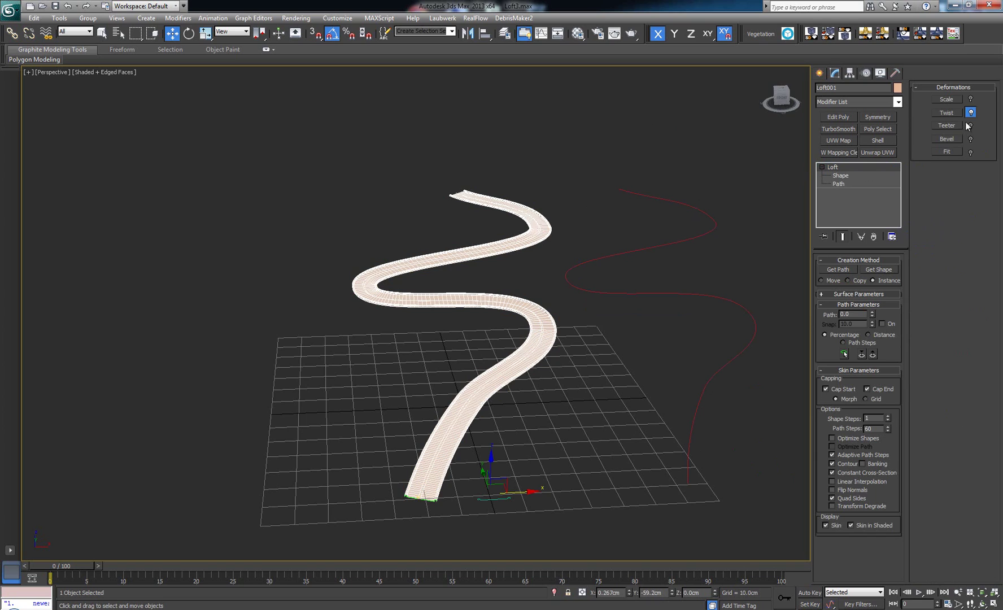
left_click(932, 112)
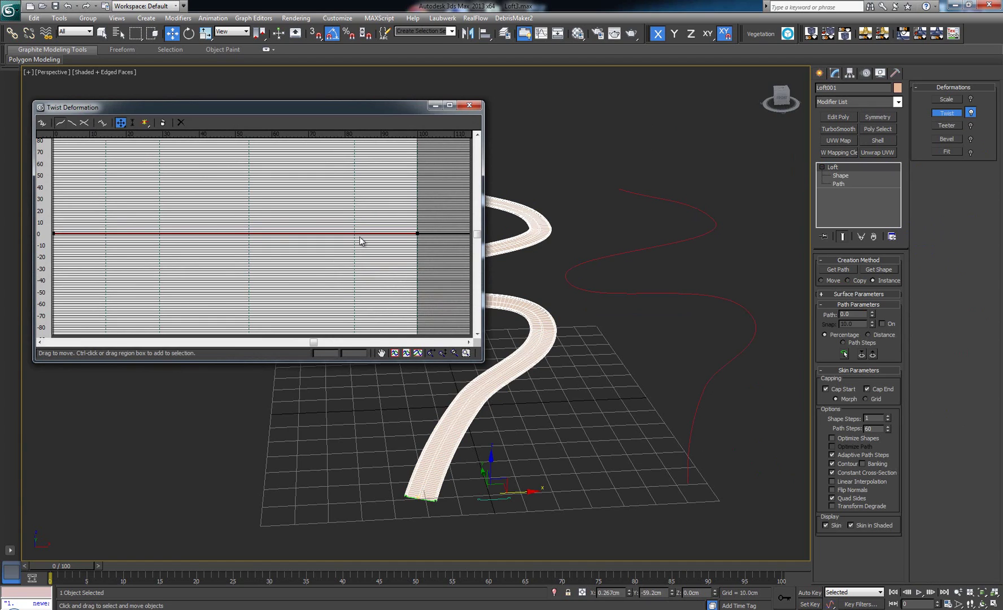
scroll(530, 276, "up", 3)
scroll(604, 278, "up", 3)
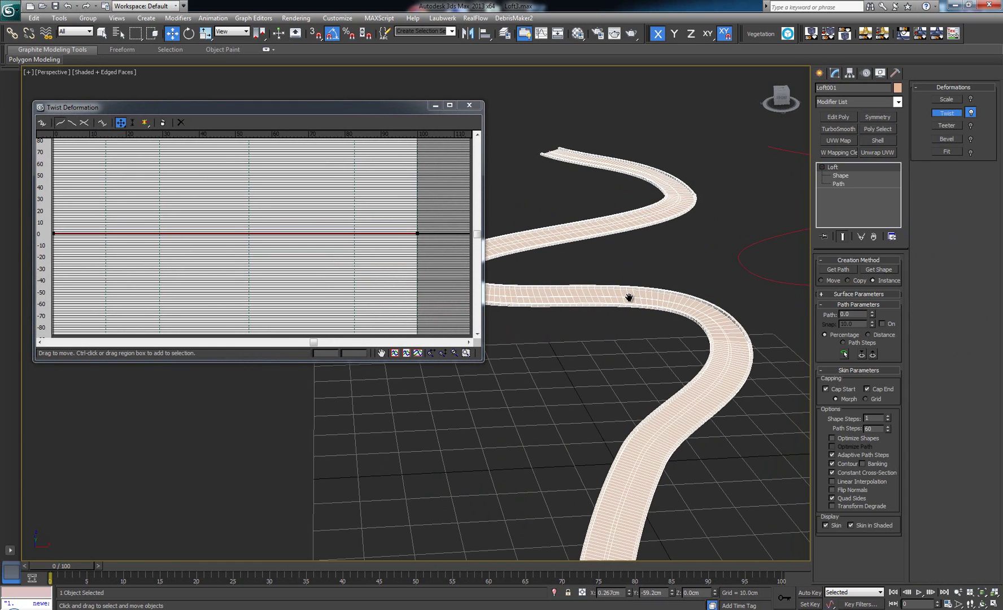
middle_click_drag(627, 297, 616, 298)
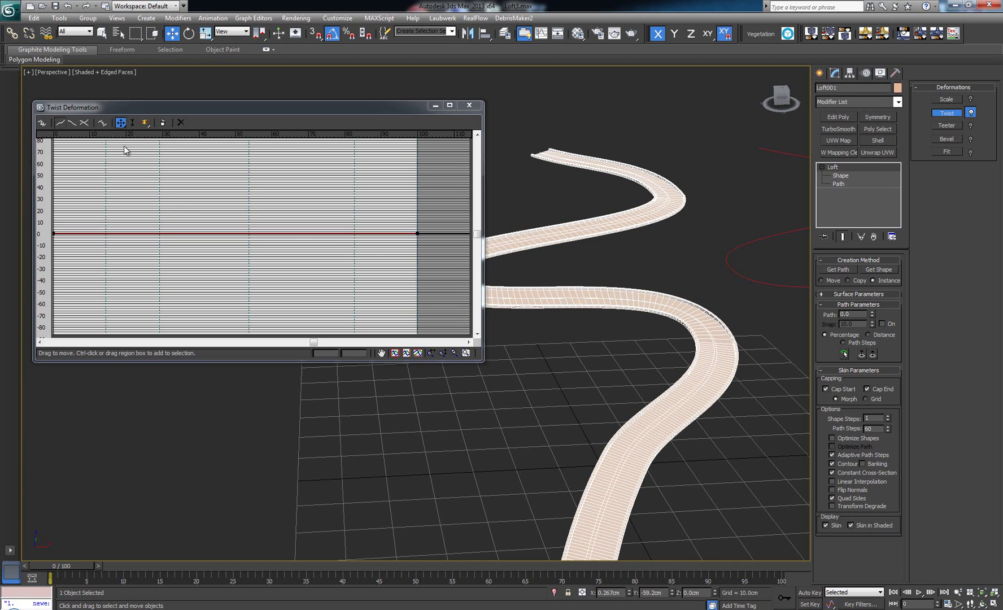
Insert four corner points on the twist curve, including ones near 14, 53 and 82 percent.
left_click(143, 123)
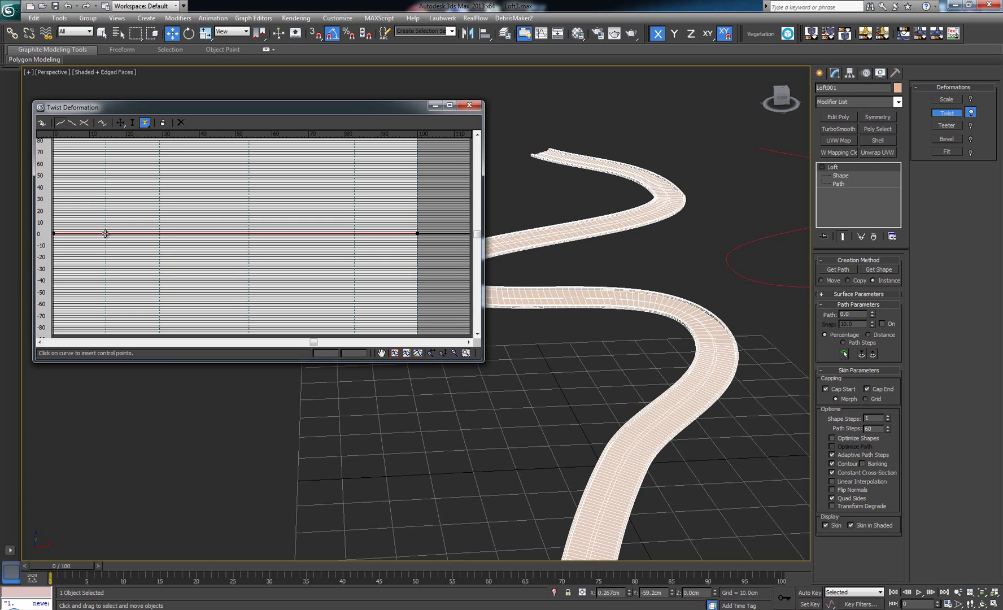
left_click(105, 232)
left_click(159, 234)
left_click(248, 234)
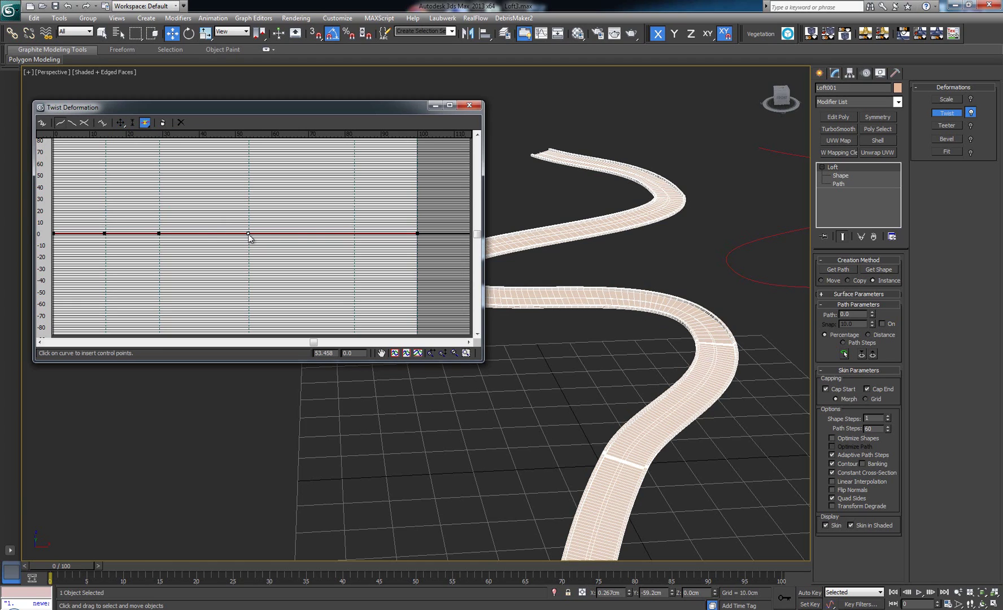
left_click(354, 234)
right_click(154, 196)
middle_click_drag(592, 341, 732, 351)
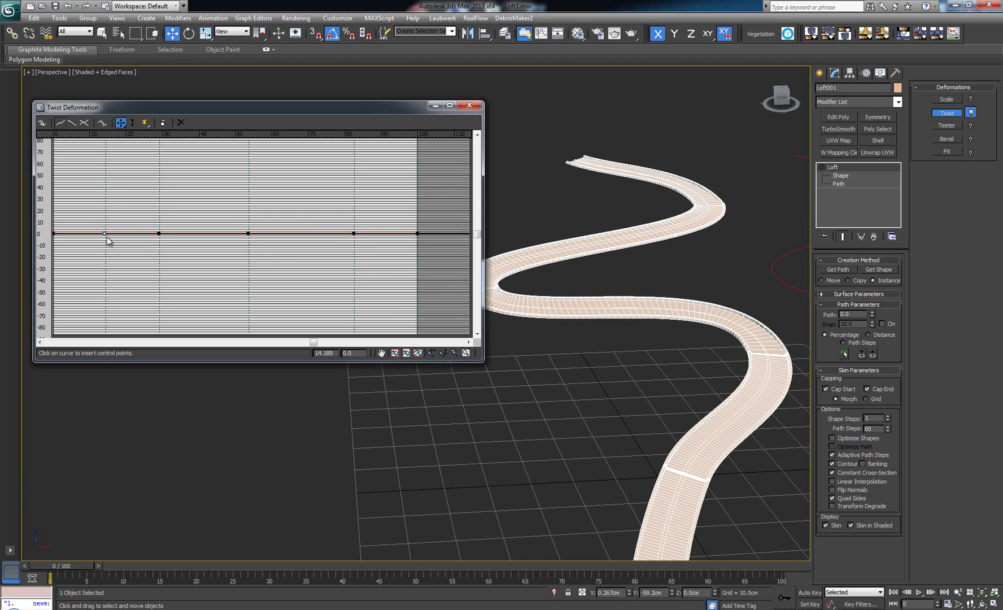
Give the first twist point, about 14% along the path, a 15-degree twist.
left_click(105, 232)
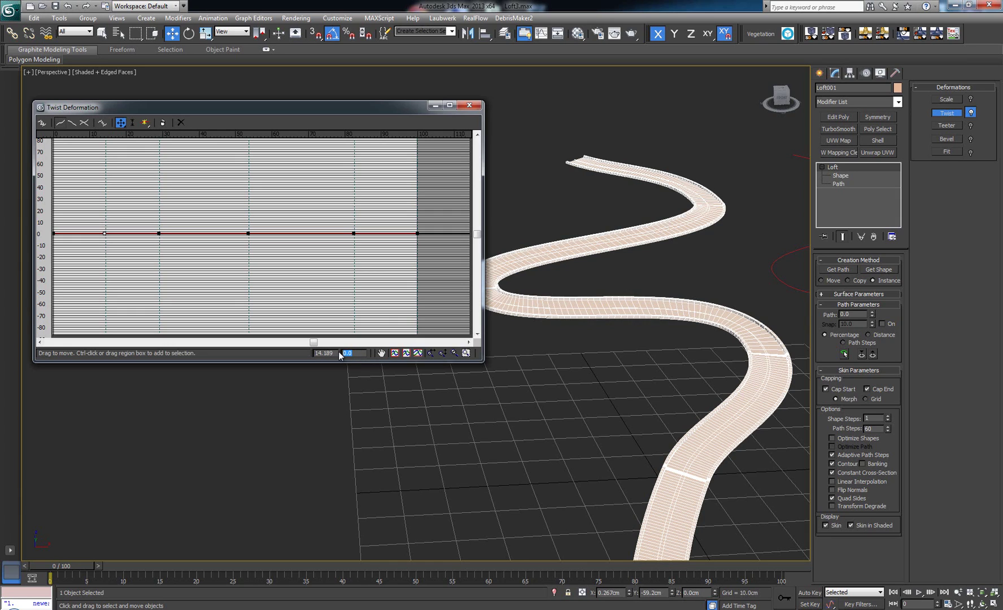
type("15")
key("Return")
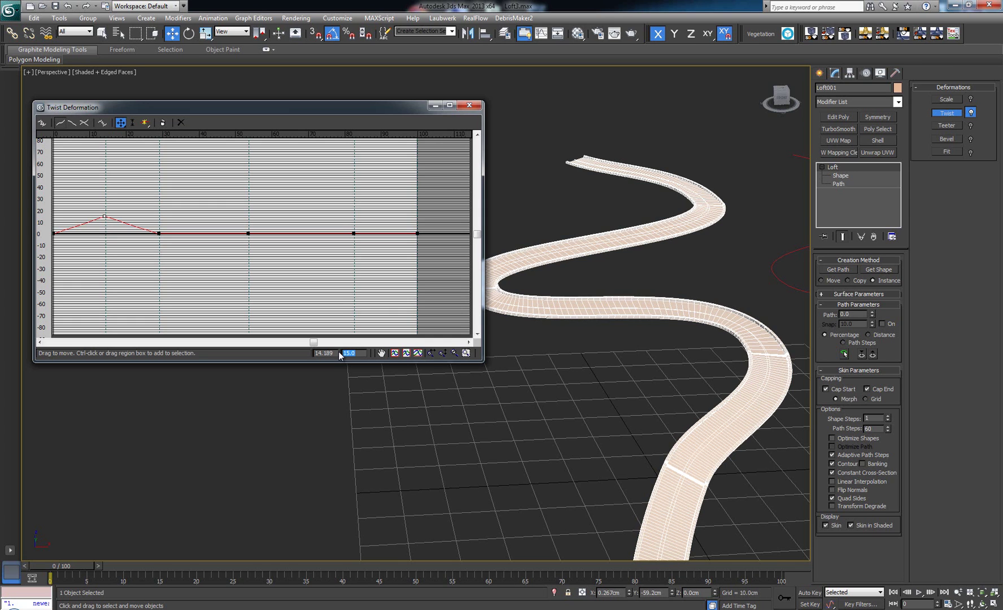
scroll(568, 402, "up", 3)
scroll(567, 402, "up", 3)
mouse_move(645, 421)
middle_mouse_down()
mouse_move(586, 430)
mouse_move(517, 400)
middle_mouse_up()
key("F4")
scroll(585, 431, "down", 2)
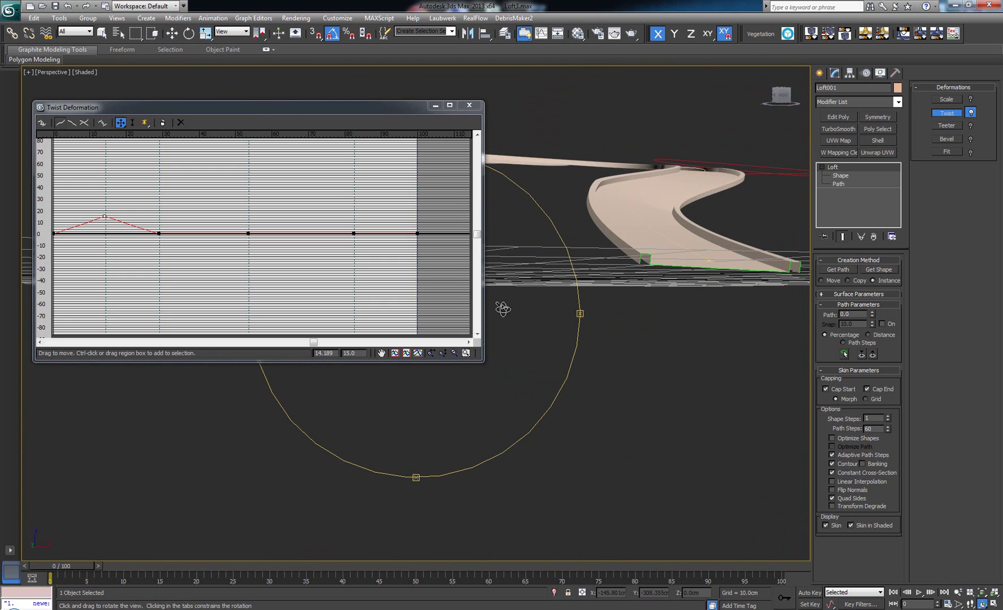
middle_click_drag(516, 295, 491, 343, "alt")
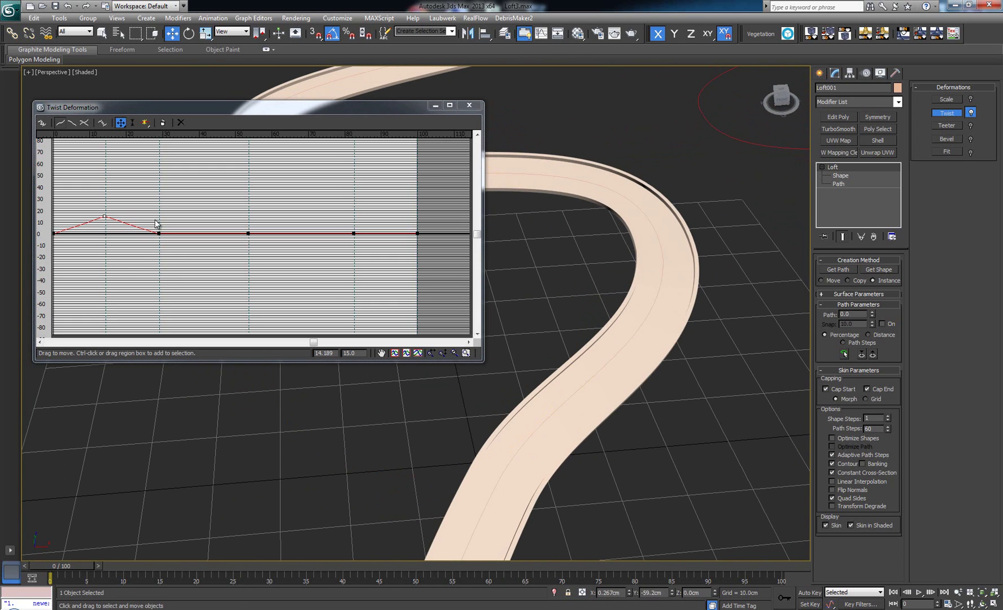
Twist the point near 29% of the path to -15, then deepen it to -25.
left_click(159, 232)
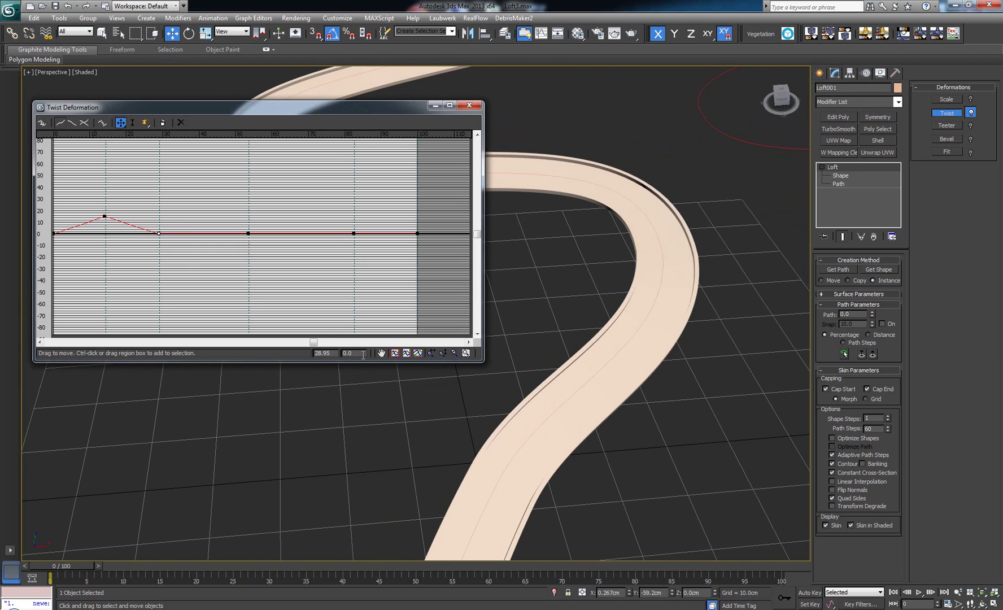
double_click(344, 353)
type("-15")
key("Return")
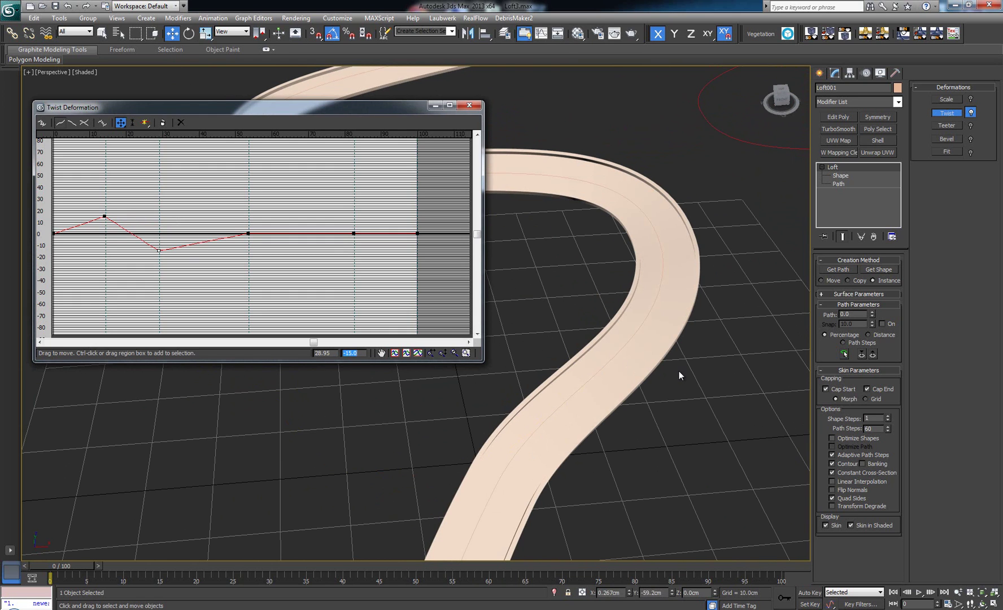
scroll(675, 390, "up", 3)
scroll(674, 390, "up", 3)
mouse_move(549, 325)
middle_mouse_down("alt")
mouse_move(543, 287)
mouse_move(475, 340)
mouse_move(520, 313)
mouse_move(524, 323)
middle_mouse_up("alt")
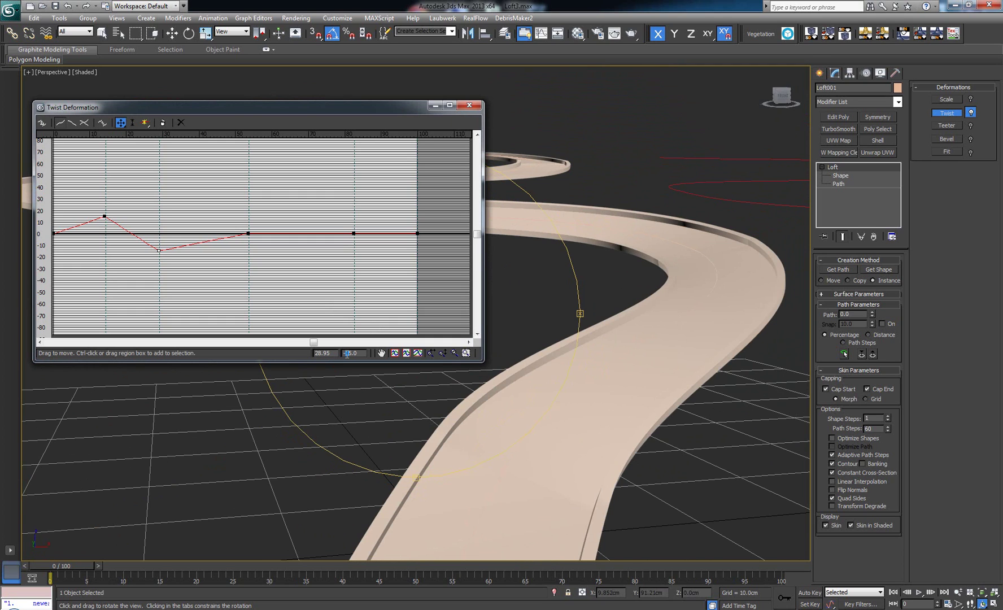
type("-25")
key("Return")
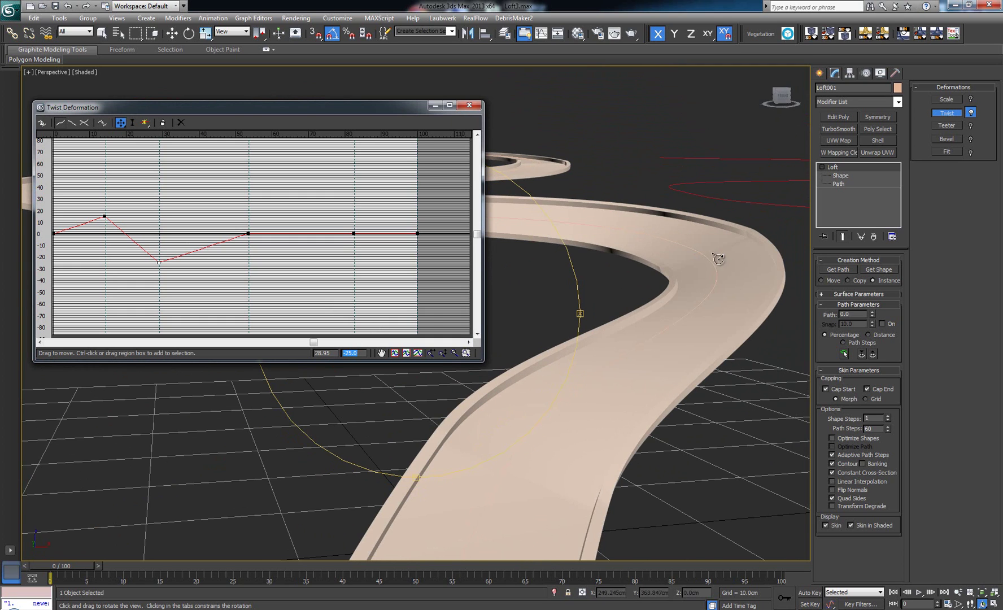
middle_click_drag(500, 340, 500, 330, "alt")
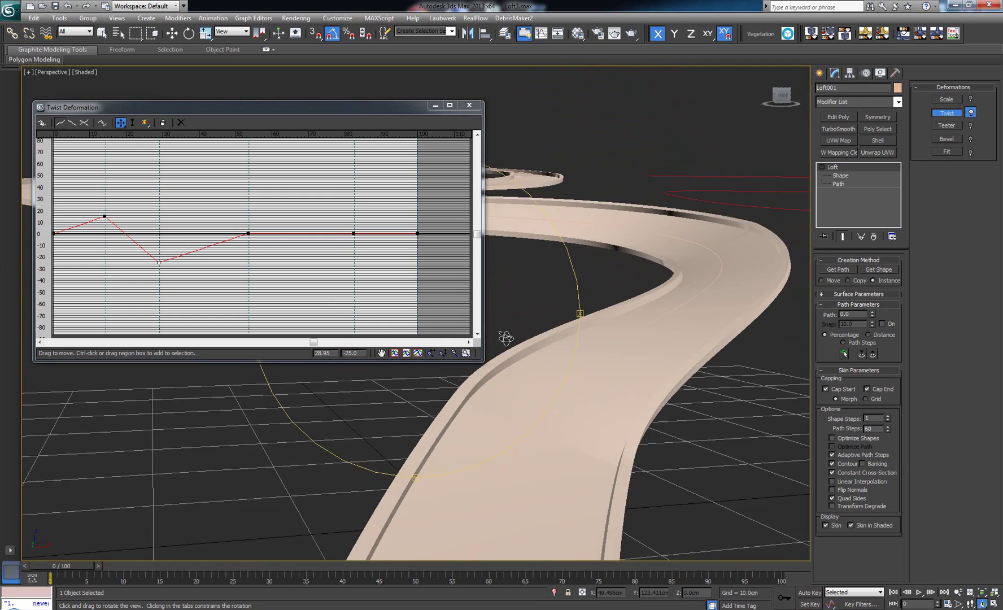
Raise the first twist point and the mid-path point to 25 degrees.
left_click(105, 216)
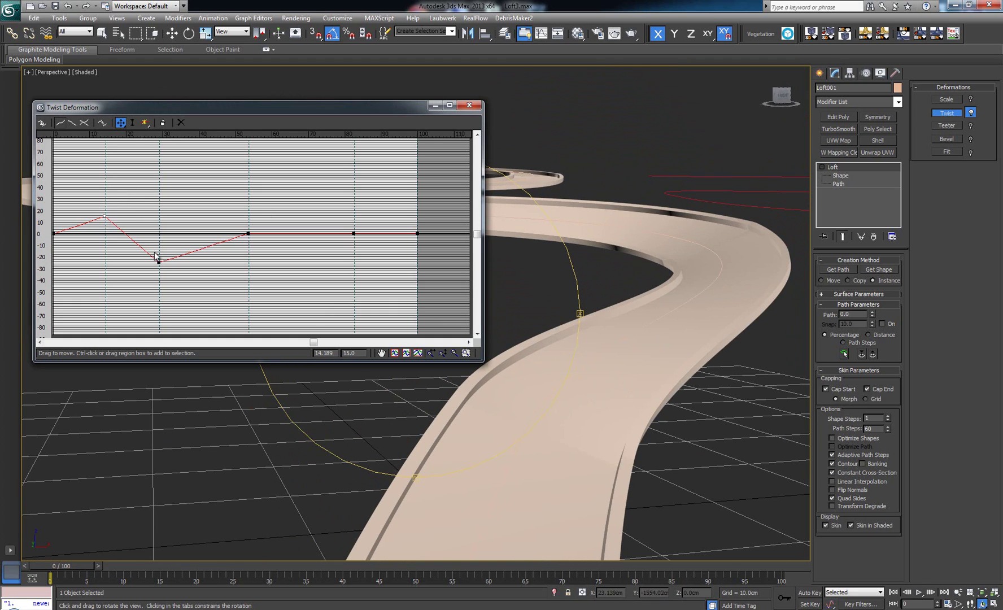
left_click(354, 353)
type("25")
key("Return")
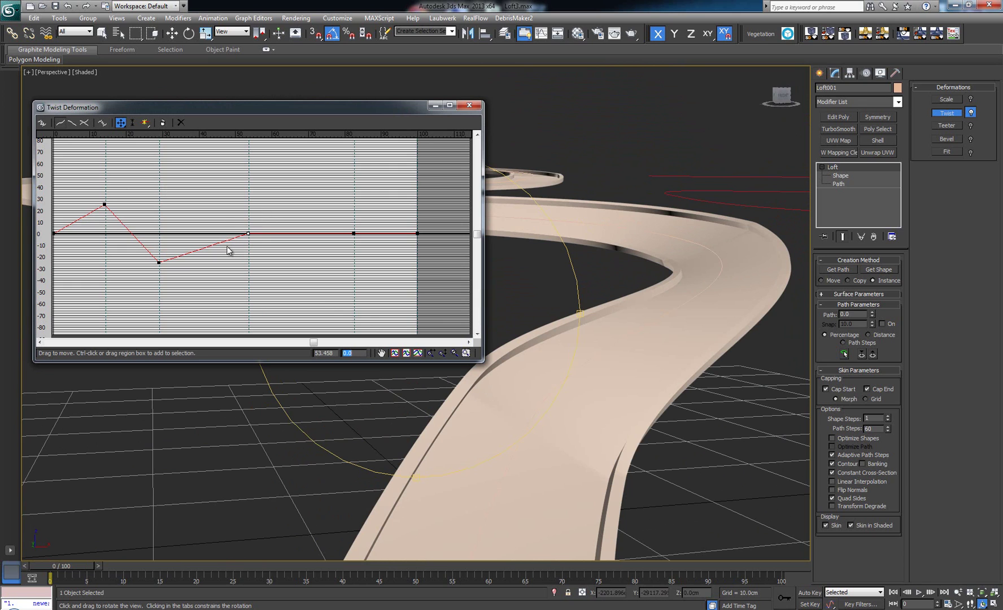
left_click(248, 233)
mouse_move(617, 234)
middle_mouse_down()
mouse_move(746, 324)
mouse_move(717, 323)
middle_mouse_up()
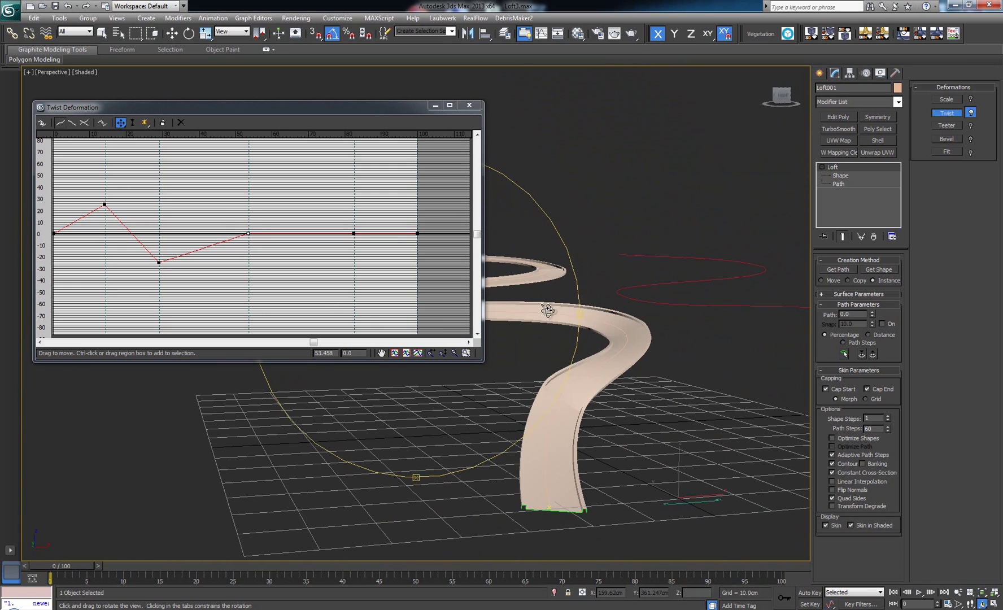
mouse_move(541, 314)
left_mouse_down()
mouse_move(522, 316)
mouse_move(651, 331)
left_mouse_up()
left_click_drag(502, 335, 576, 329)
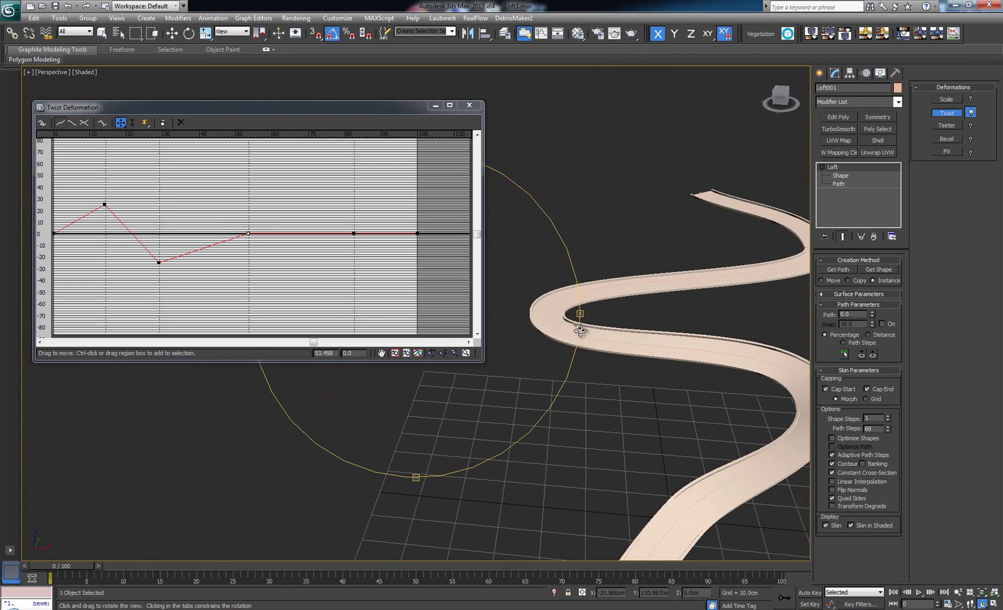
left_click(346, 353)
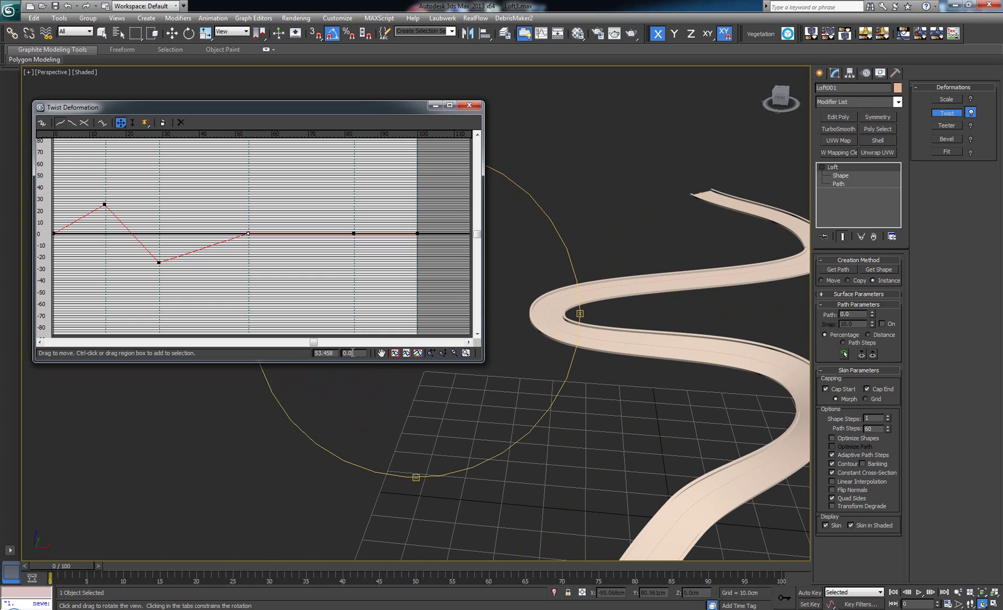
type("25")
key("Return")
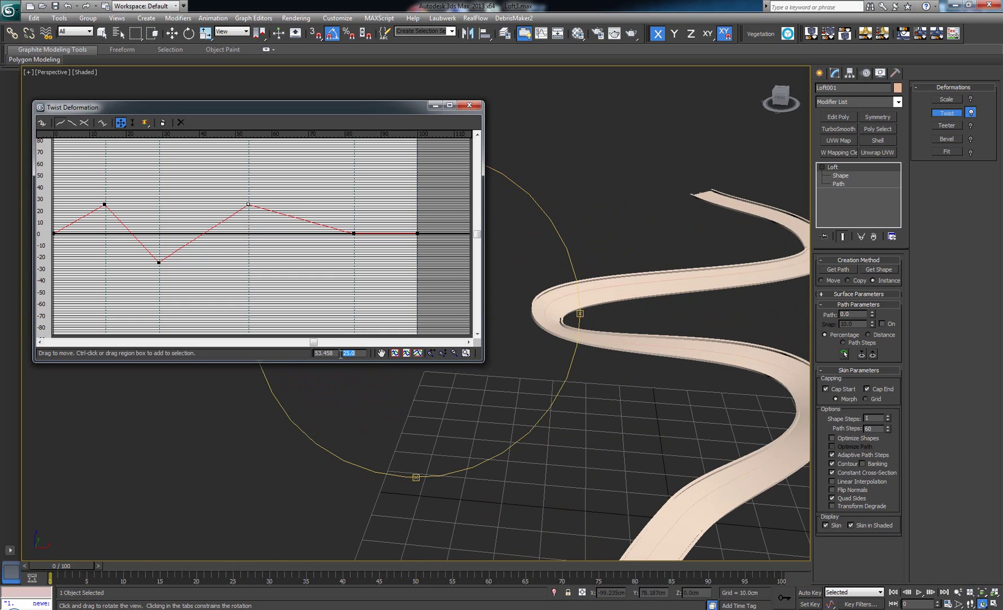
left_click_drag(618, 339, 476, 319)
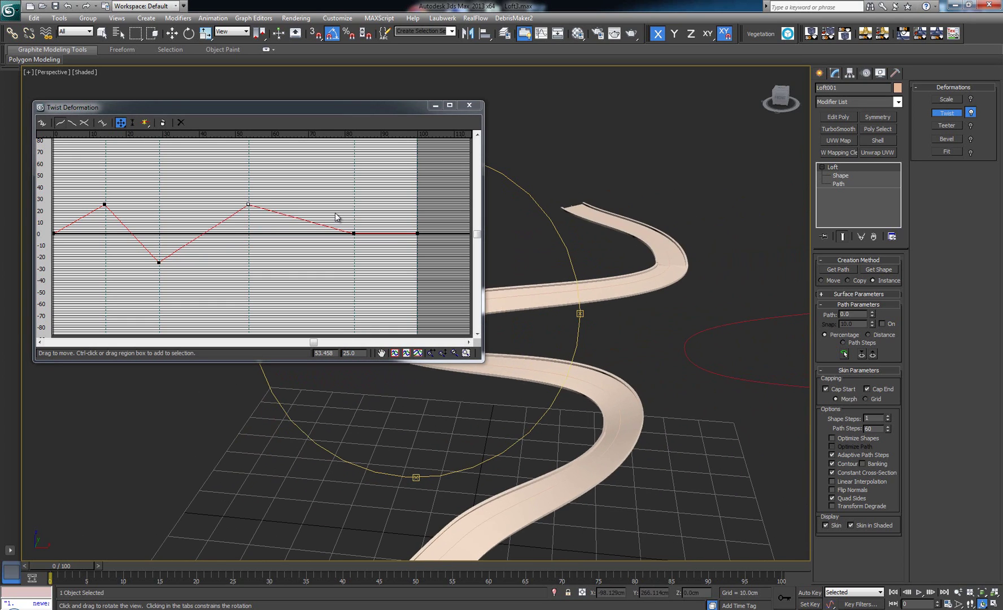
Set the twist point near 83% of the path to -25.
left_click(356, 224)
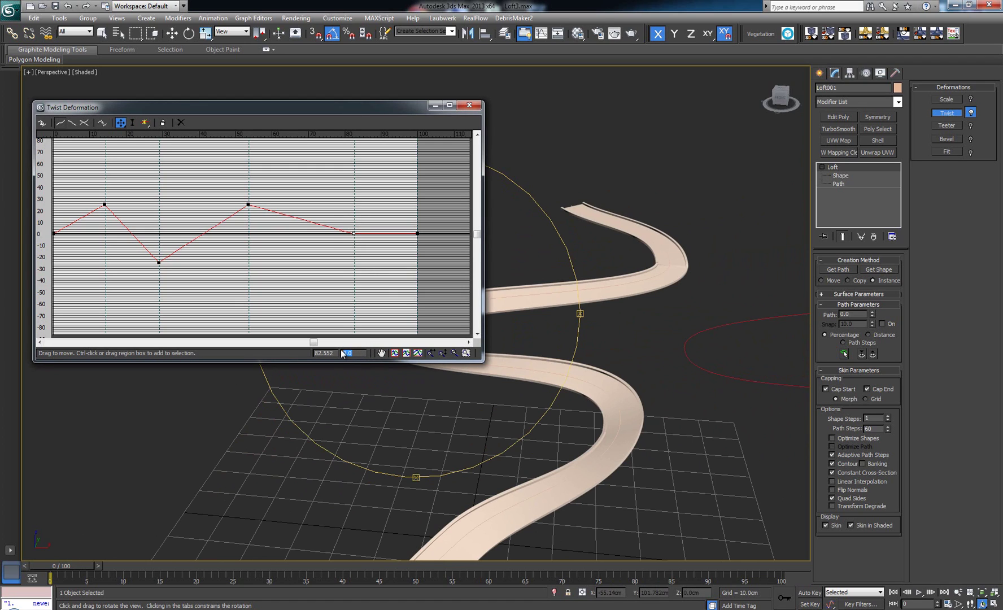
type("-25")
key("Return")
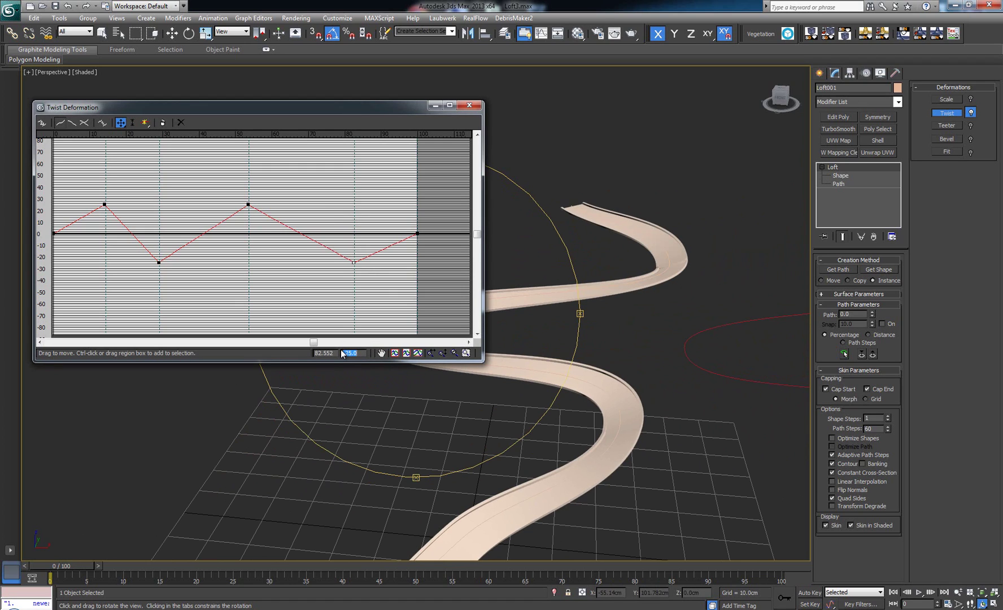
left_click_drag(539, 326, 501, 362)
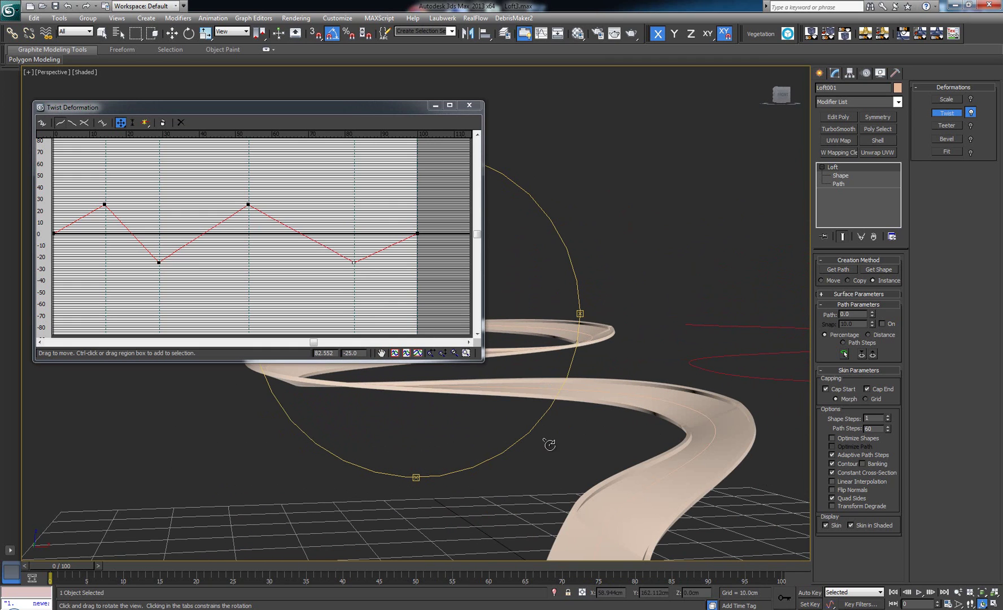
left_click_drag(549, 444, 533, 379)
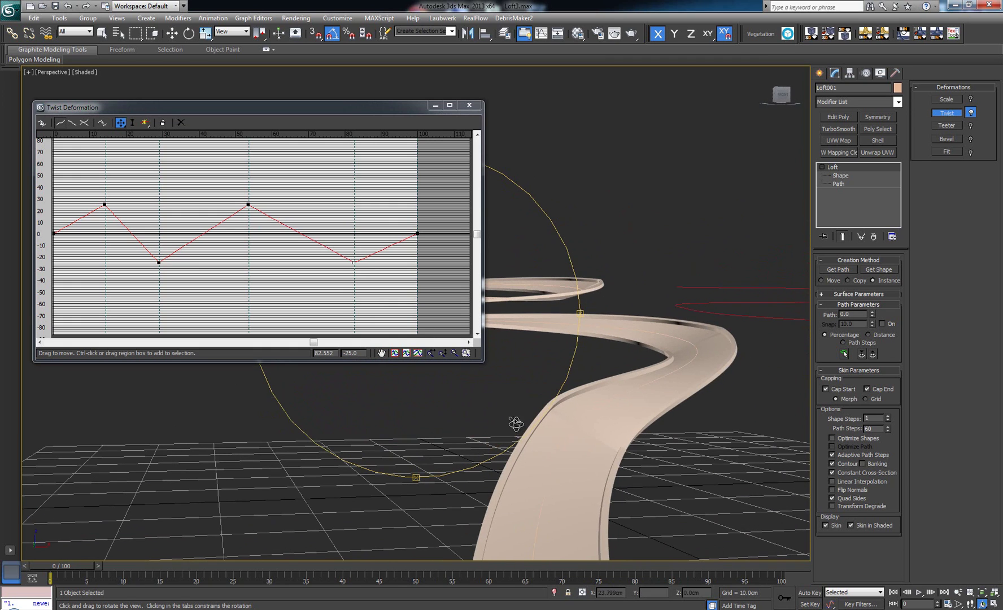
left_click_drag(518, 423, 604, 436)
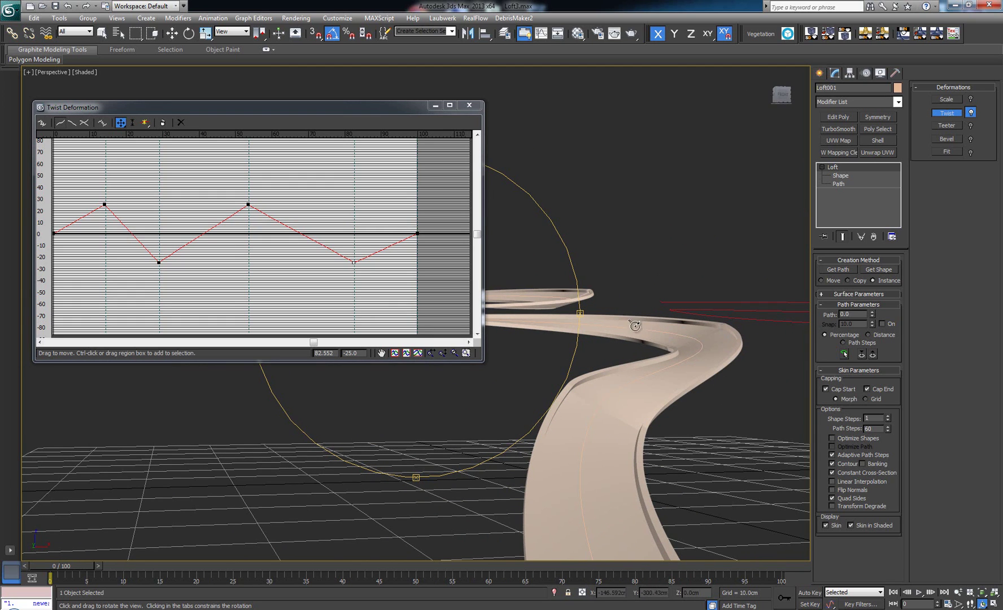
mouse_move(549, 335)
left_mouse_down()
mouse_move(537, 375)
mouse_move(519, 365)
mouse_move(554, 366)
left_mouse_up()
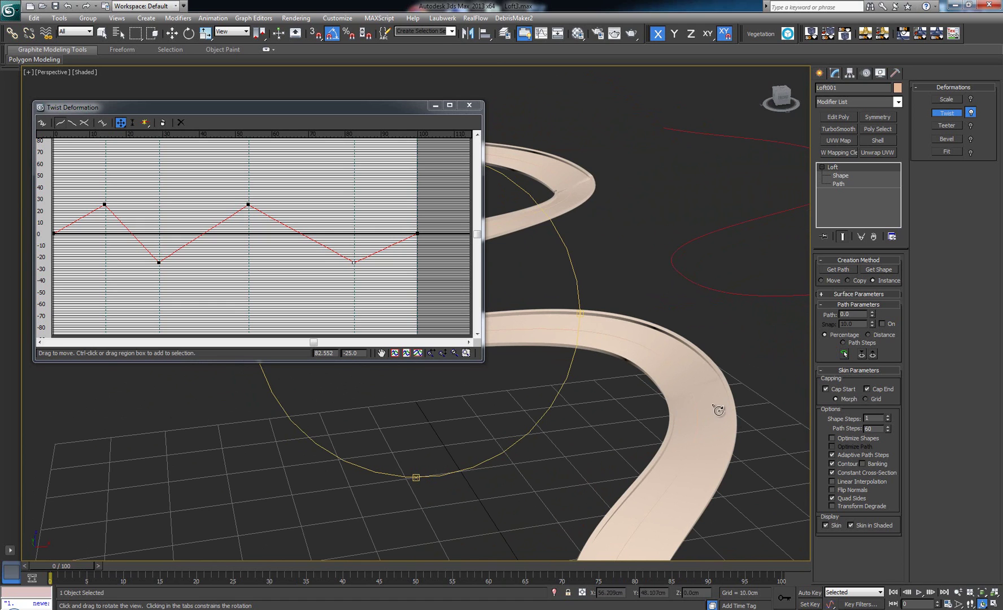
left_click_drag(565, 373, 479, 370)
left_click(437, 105)
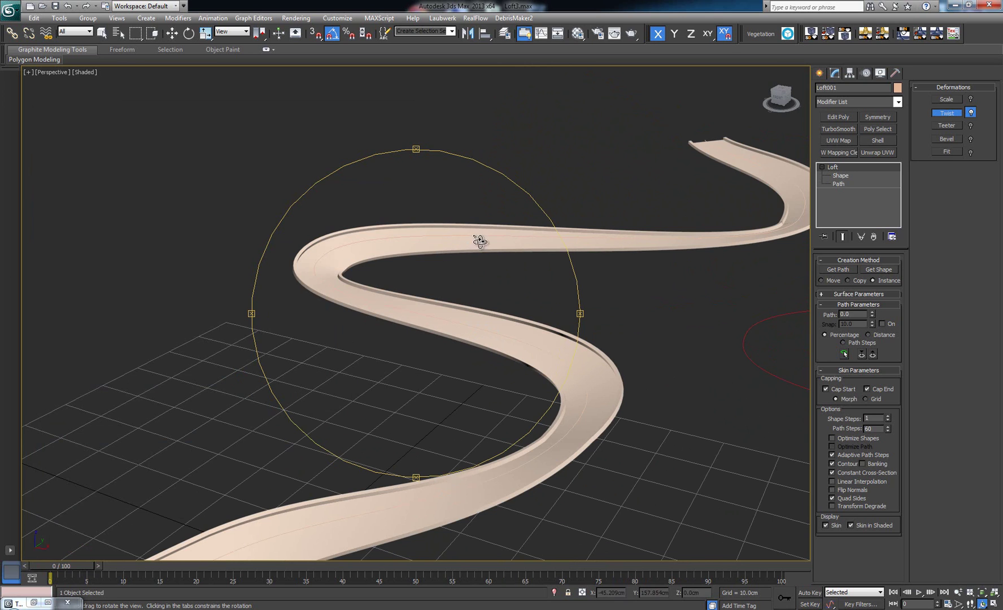
mouse_move(424, 301)
left_mouse_down()
mouse_move(386, 294)
mouse_move(469, 361)
mouse_move(483, 357)
left_mouse_up()
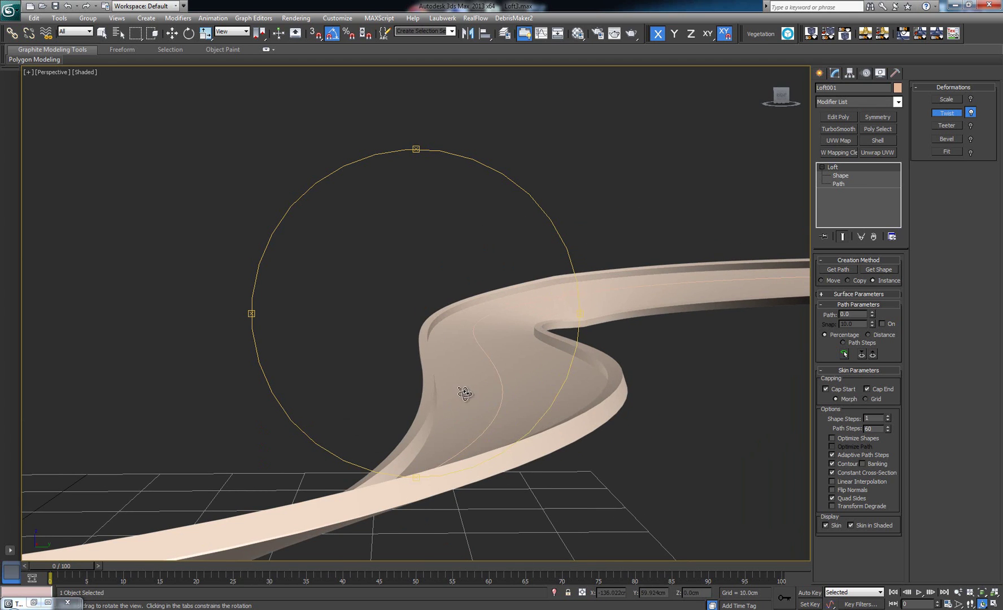
mouse_move(463, 394)
left_mouse_down()
mouse_move(459, 381)
mouse_move(465, 397)
mouse_move(555, 404)
left_mouse_up()
scroll(437, 332, "down", 2)
scroll(437, 332, "down", 5)
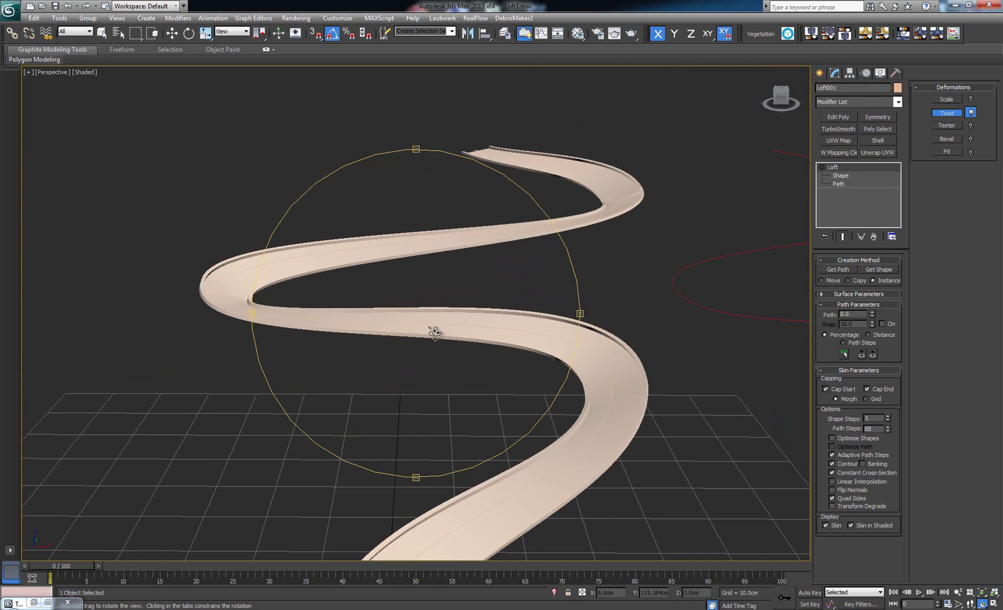
key("Escape")
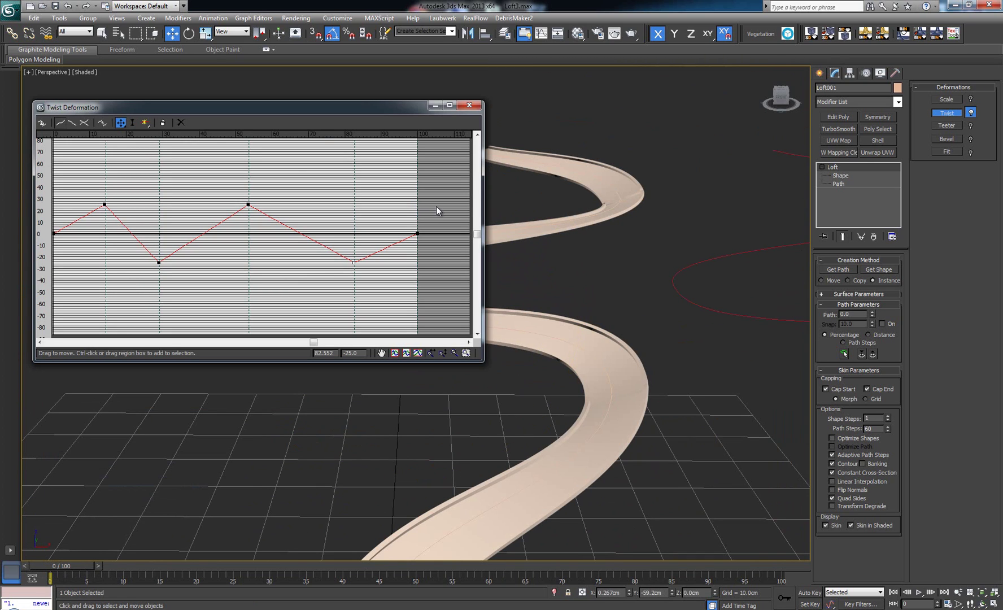
Insert corner points on the twist curve before and after each peak and trough.
left_click(146, 123)
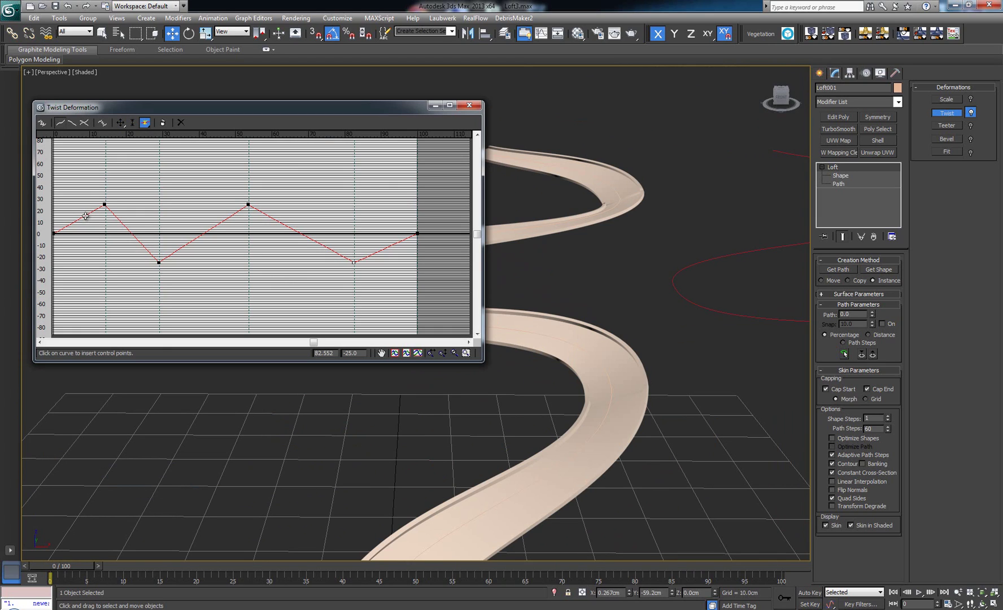
left_click(84, 215)
left_click(117, 217)
left_click(141, 241)
left_click(182, 245)
left_click(223, 222)
left_click(271, 219)
left_click(324, 245)
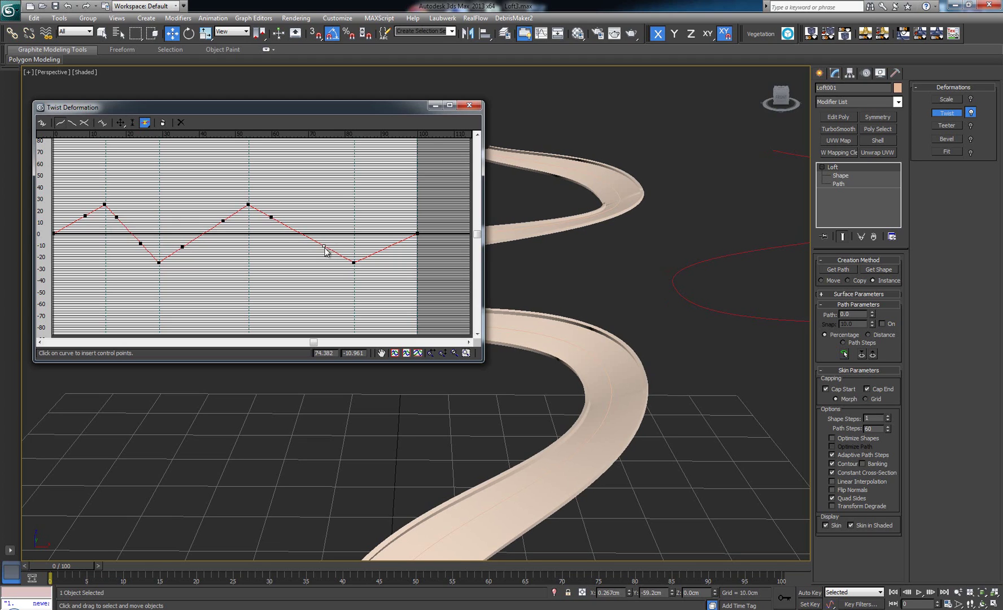
left_click(382, 251)
Flatten the selected in-between twist points to a twist of 0.
right_click(80, 212)
left_click_drag(361, 253, 403, 259)
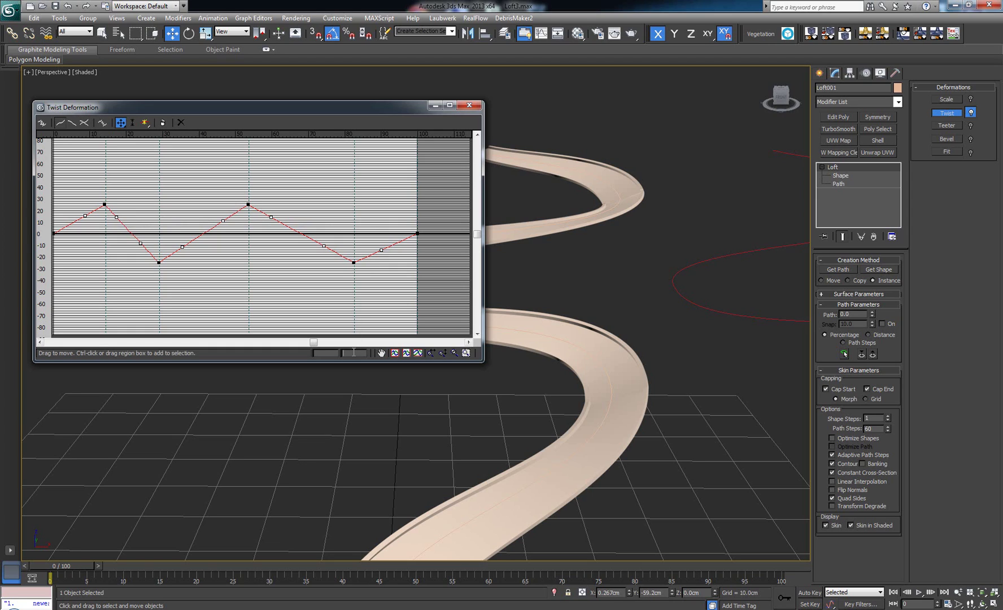
type("0")
key("Return")
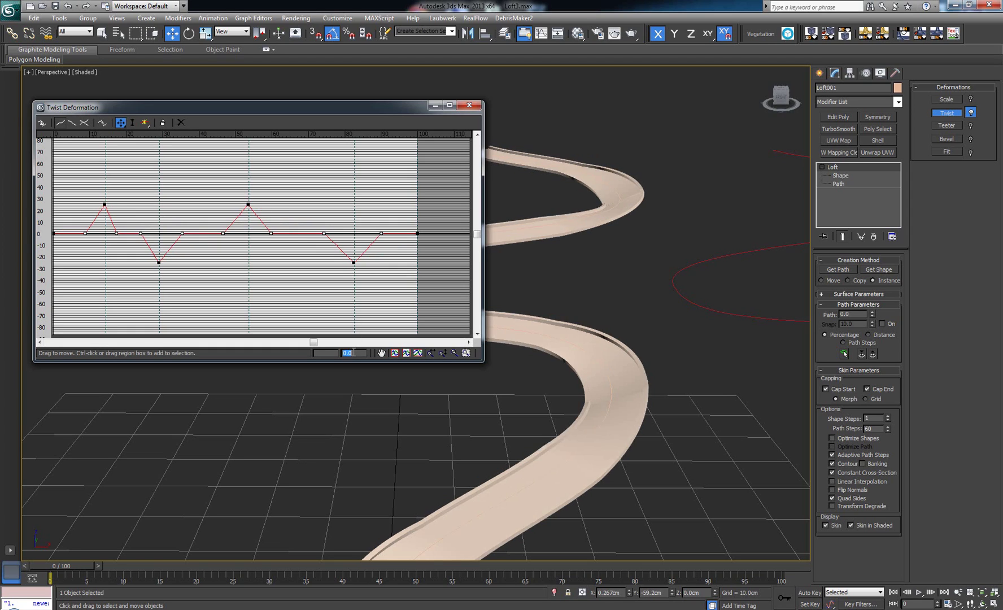
middle_click_drag(570, 304, 633, 295)
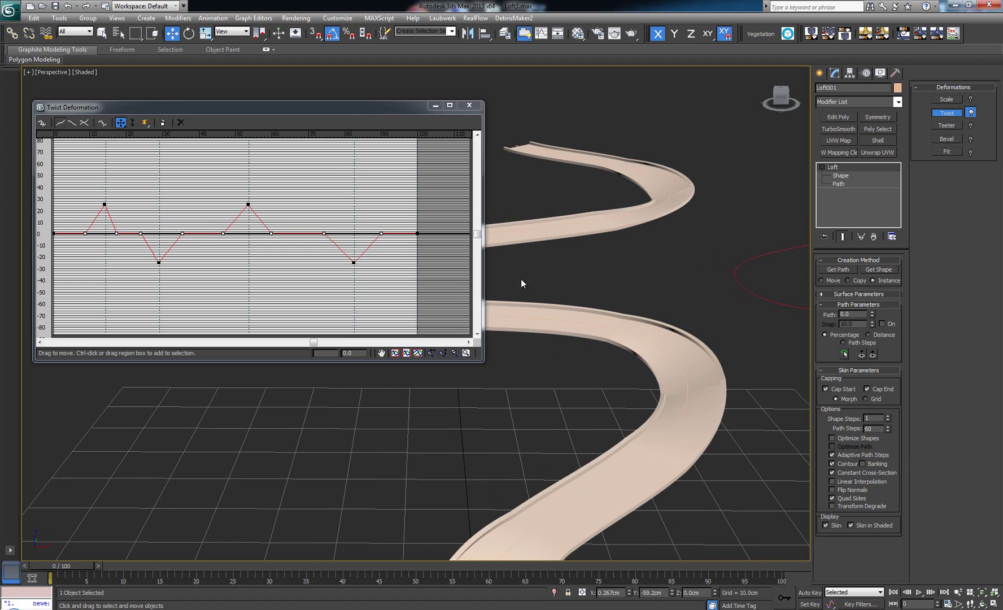
middle_click_drag(534, 284, 518, 317, "alt")
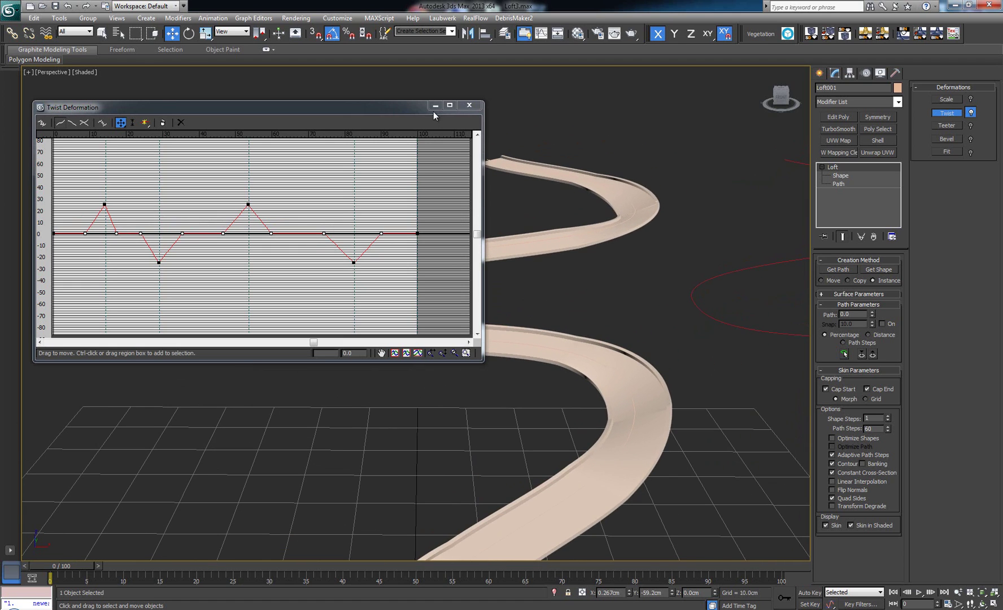
left_click(435, 105)
middle_click_drag(428, 311, 379, 307, "alt")
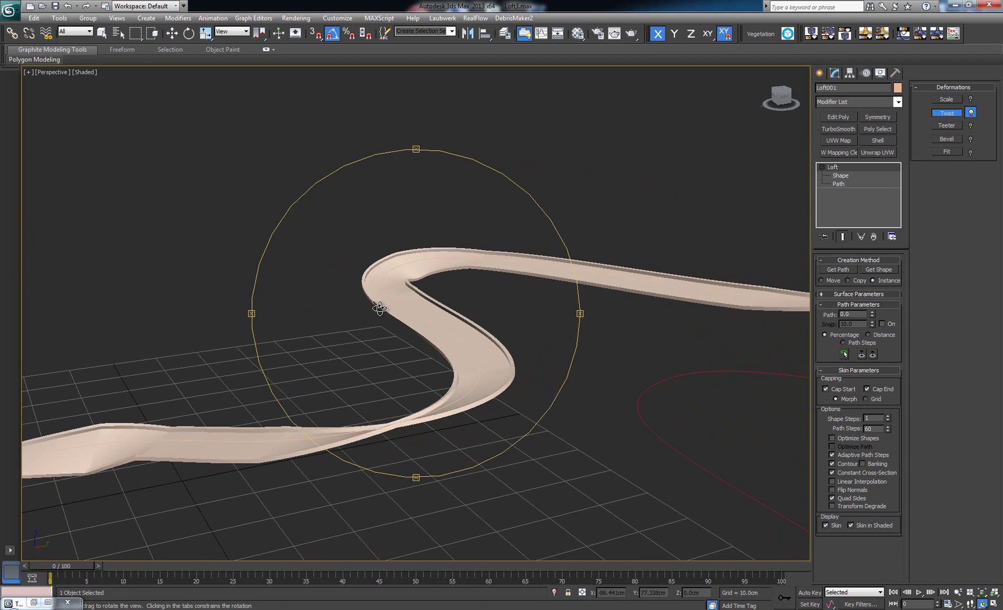
mouse_move(379, 307)
left_mouse_down()
mouse_move(439, 293)
mouse_move(418, 298)
mouse_move(459, 343)
mouse_move(443, 302)
mouse_move(470, 291)
mouse_move(502, 297)
left_mouse_up()
mouse_move(188, 208)
left_mouse_down()
mouse_move(340, 226)
mouse_move(376, 256)
mouse_move(358, 252)
mouse_move(399, 269)
mouse_move(481, 330)
mouse_move(495, 285)
mouse_move(503, 306)
left_mouse_up()
mouse_move(503, 305)
middle_mouse_down()
mouse_move(356, 412)
mouse_move(366, 430)
middle_mouse_up()
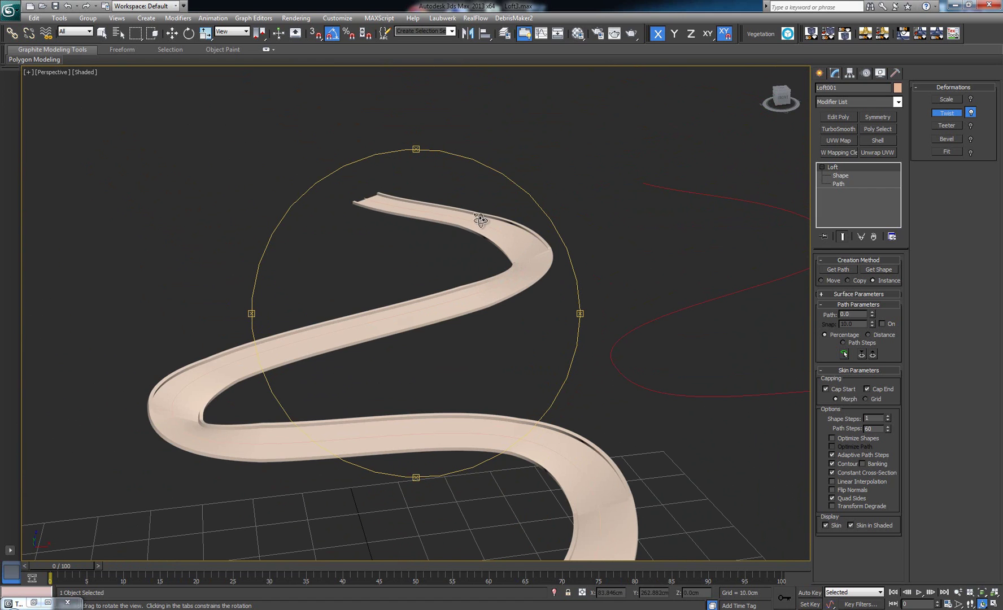
mouse_move(425, 313)
left_mouse_down()
mouse_move(463, 309)
mouse_move(564, 218)
left_mouse_up()
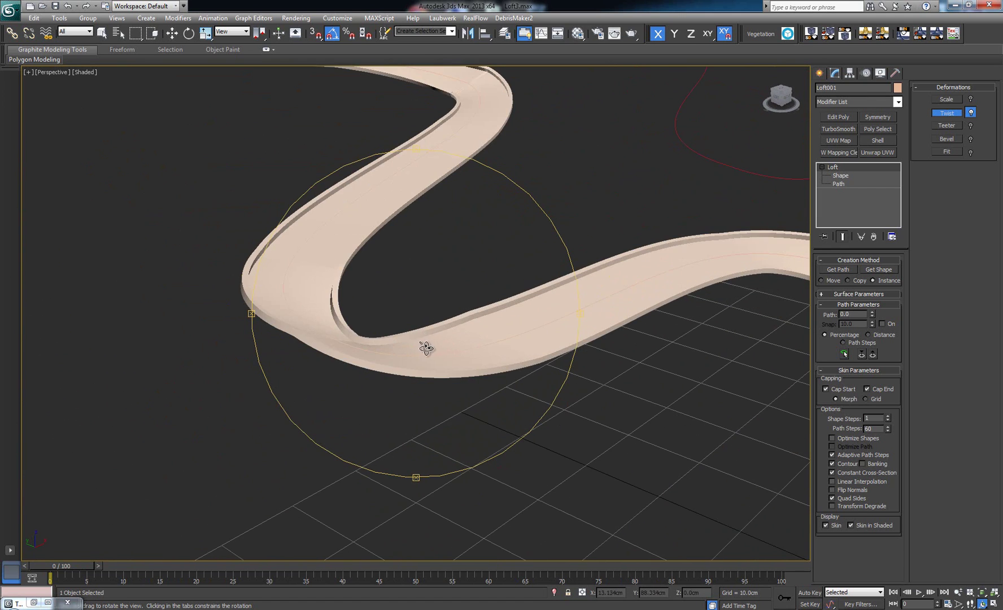
mouse_move(425, 347)
left_mouse_down()
mouse_move(447, 329)
mouse_move(384, 328)
mouse_move(360, 316)
mouse_move(402, 316)
mouse_move(439, 352)
mouse_move(410, 361)
mouse_move(435, 374)
mouse_move(490, 311)
mouse_move(340, 264)
mouse_move(451, 339)
mouse_move(470, 318)
mouse_move(545, 337)
mouse_move(512, 340)
left_mouse_up()
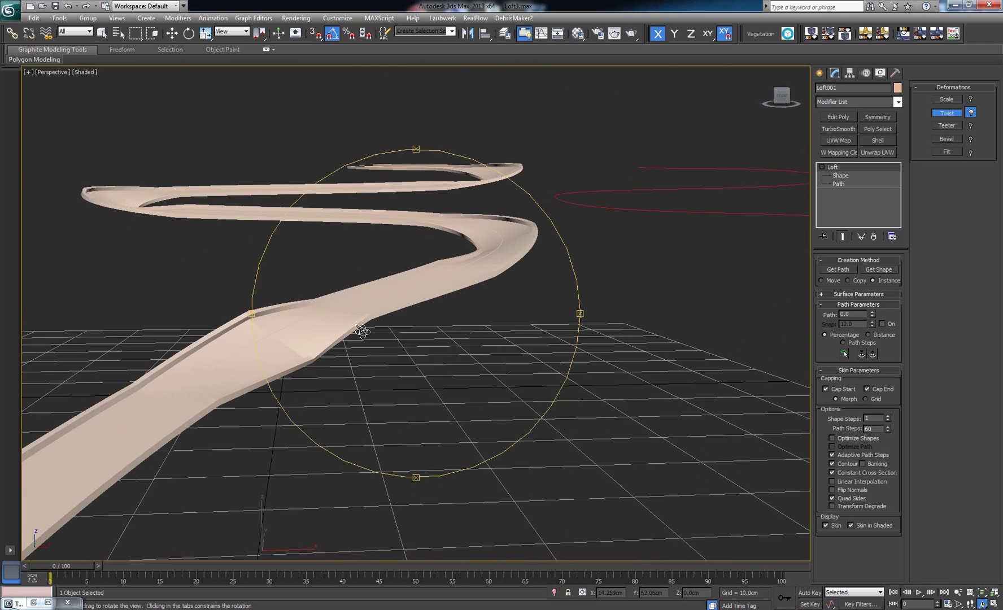
mouse_move(362, 331)
left_mouse_down()
mouse_move(432, 332)
mouse_move(461, 355)
left_mouse_up()
left_click(455, 313)
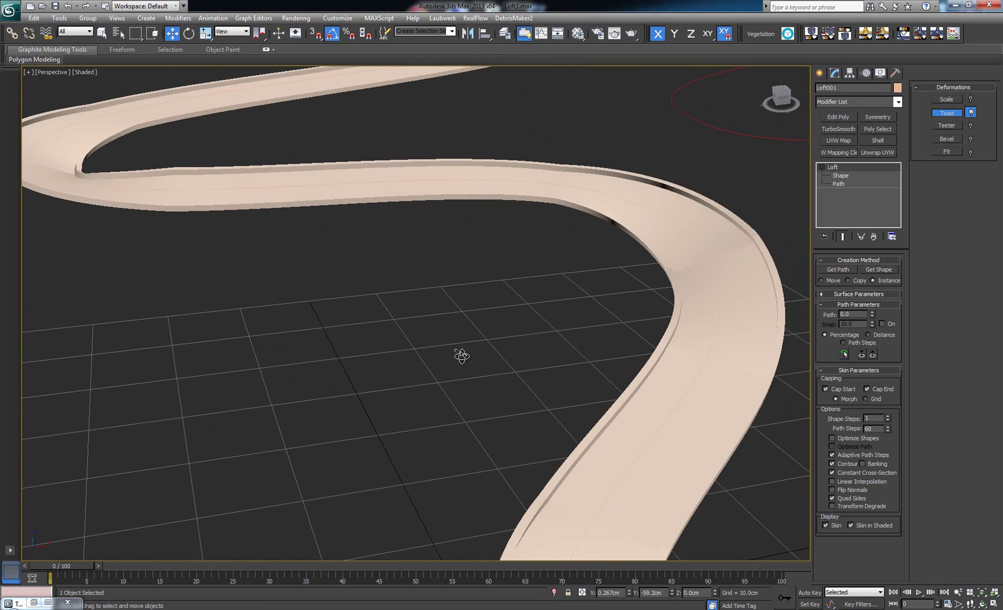
left_click(41, 601)
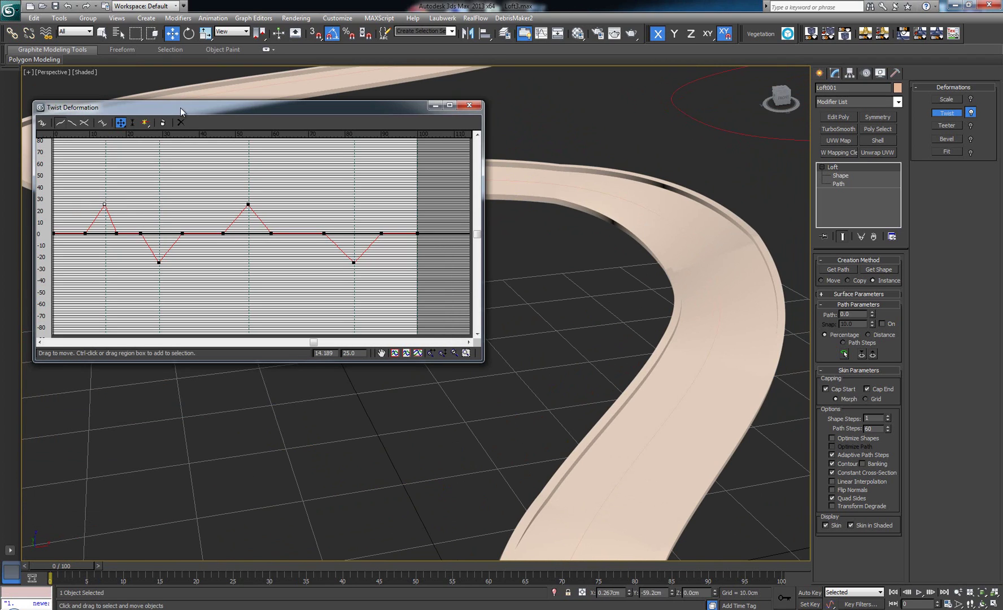
Reposition the twist editor and make the first peak point Bezier-Smooth.
left_click_drag(180, 108, 203, 250)
mouse_move(204, 250)
middle_mouse_down("alt")
mouse_move(167, 204)
mouse_move(131, 352)
middle_mouse_up("alt")
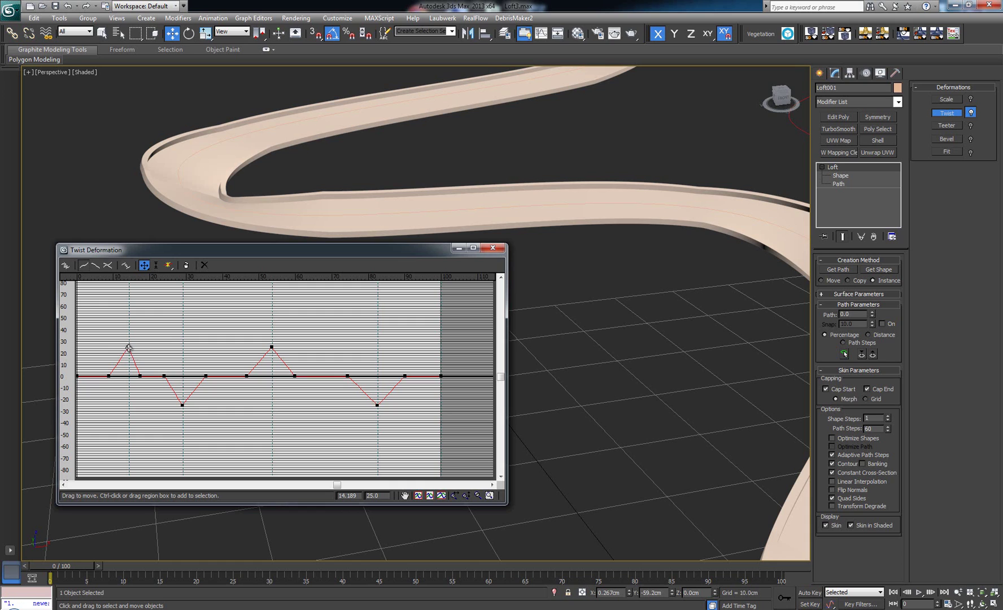
mouse_move(444, 403)
middle_mouse_down("alt")
mouse_move(556, 369)
mouse_move(604, 406)
mouse_move(537, 398)
middle_mouse_up("alt")
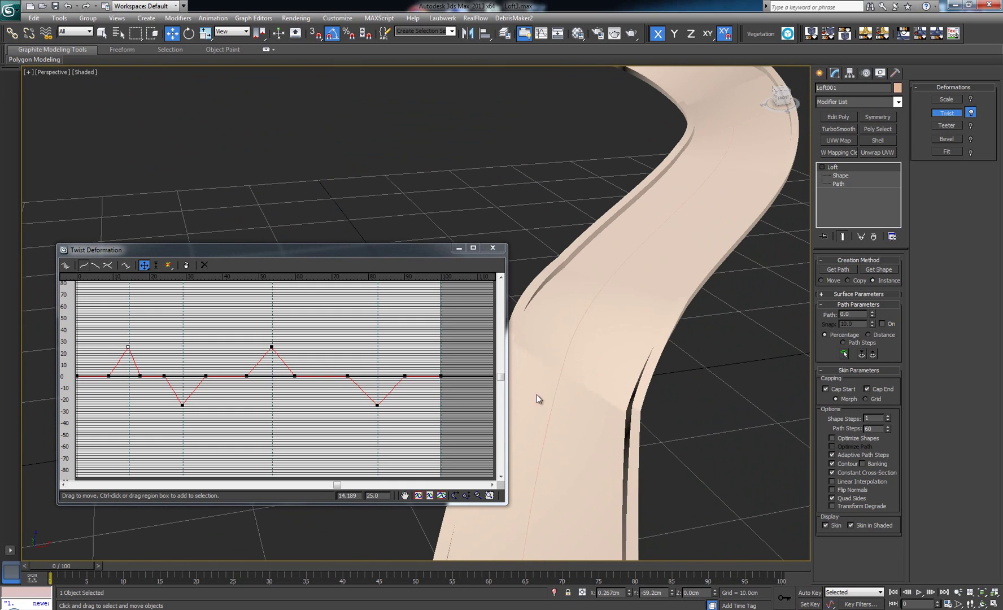
right_click(127, 346)
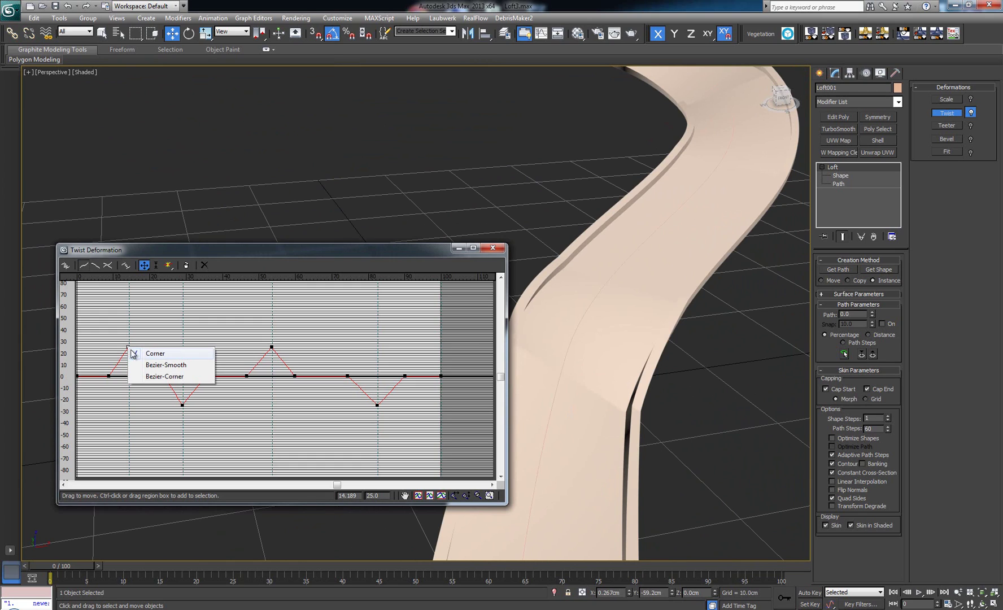
left_click(158, 367)
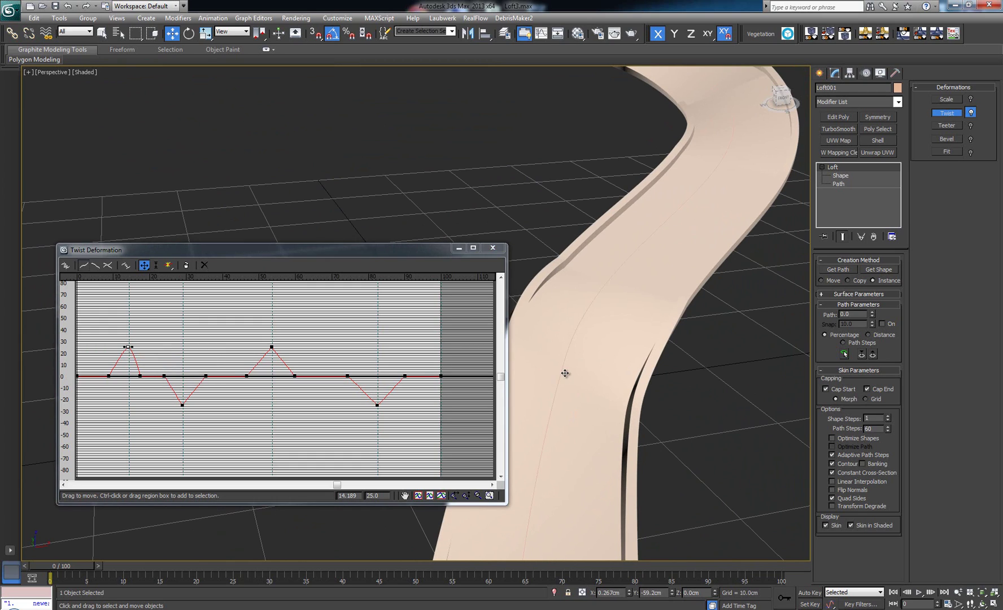
middle_click_drag(565, 372, 544, 362, "alt")
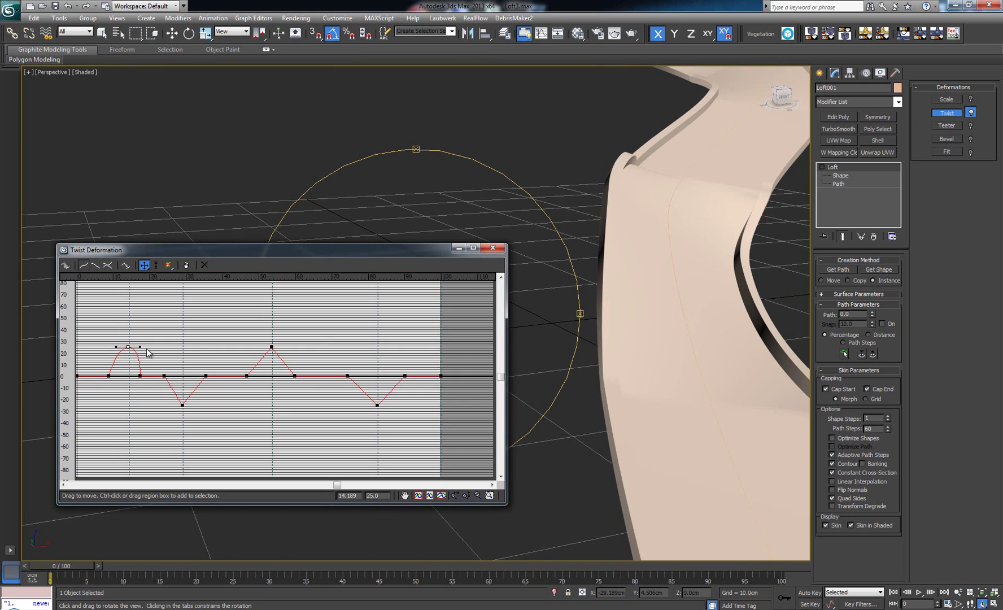
Shorten the first peak's tangent and lower its twist to nearly zero.
left_click_drag(129, 346, 146, 347)
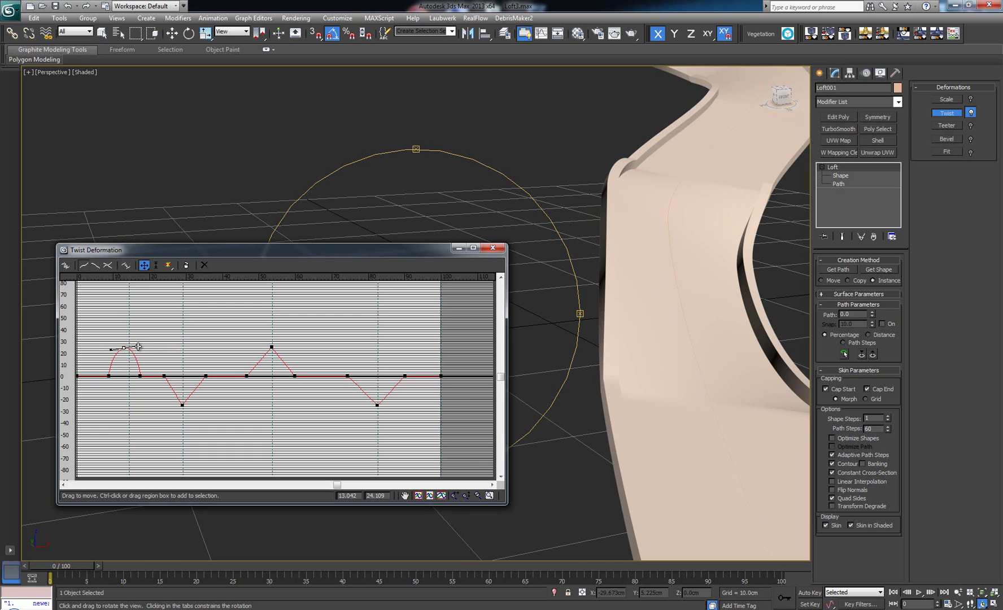
mouse_move(638, 329)
left_mouse_down()
mouse_move(575, 359)
mouse_move(566, 343)
left_mouse_up()
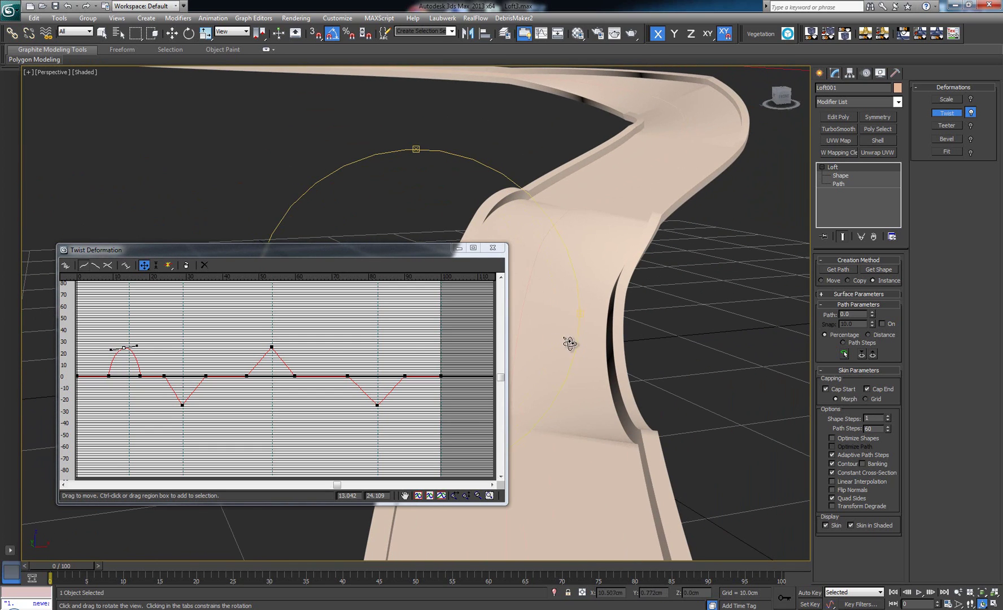
mouse_move(137, 345)
left_mouse_down()
mouse_move(126, 346)
mouse_move(125, 361)
left_mouse_up()
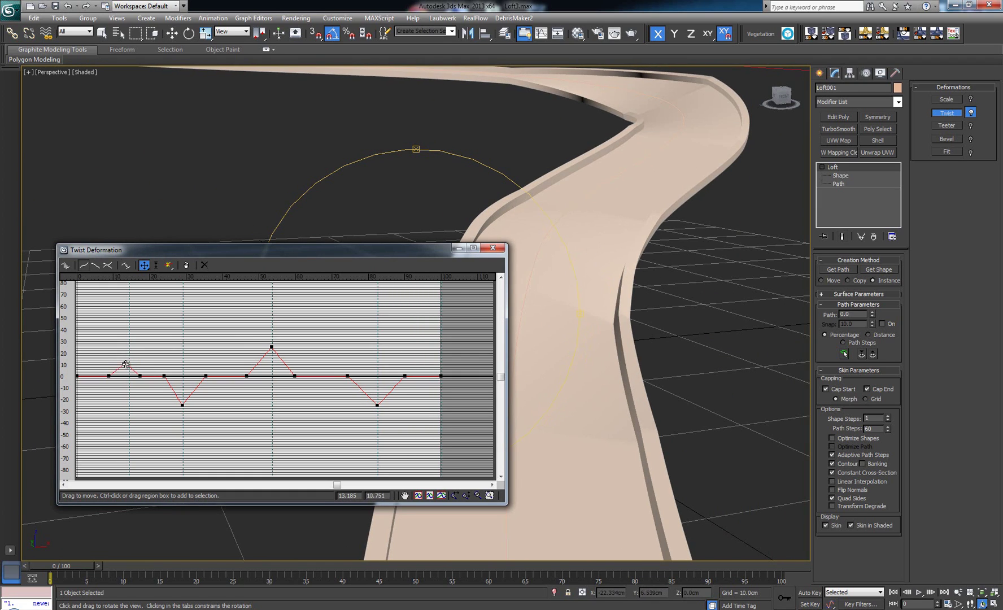
mouse_move(587, 318)
left_mouse_down()
mouse_move(586, 359)
mouse_move(554, 339)
left_mouse_up()
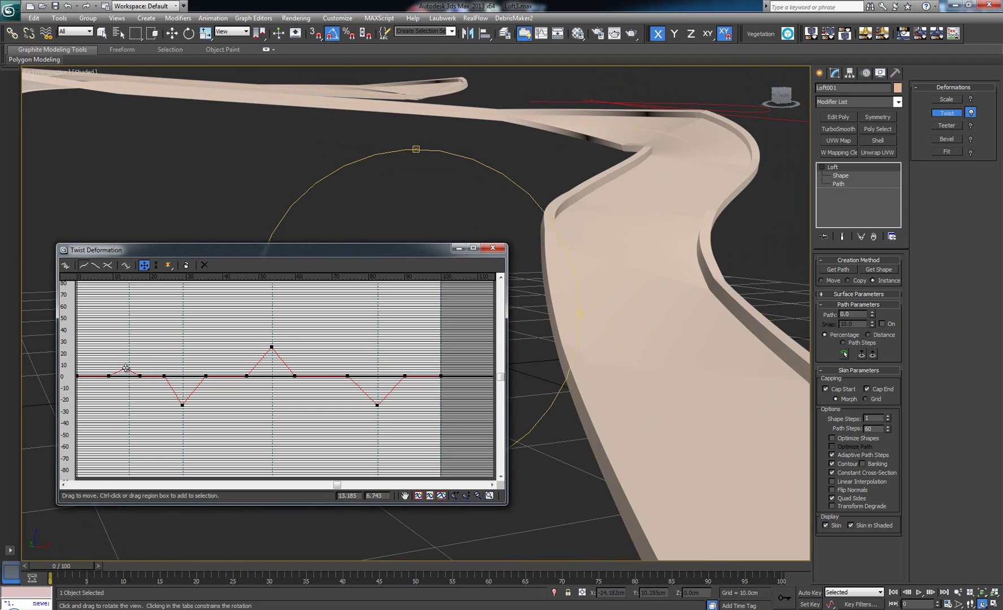
left_click_drag(125, 368, 123, 371)
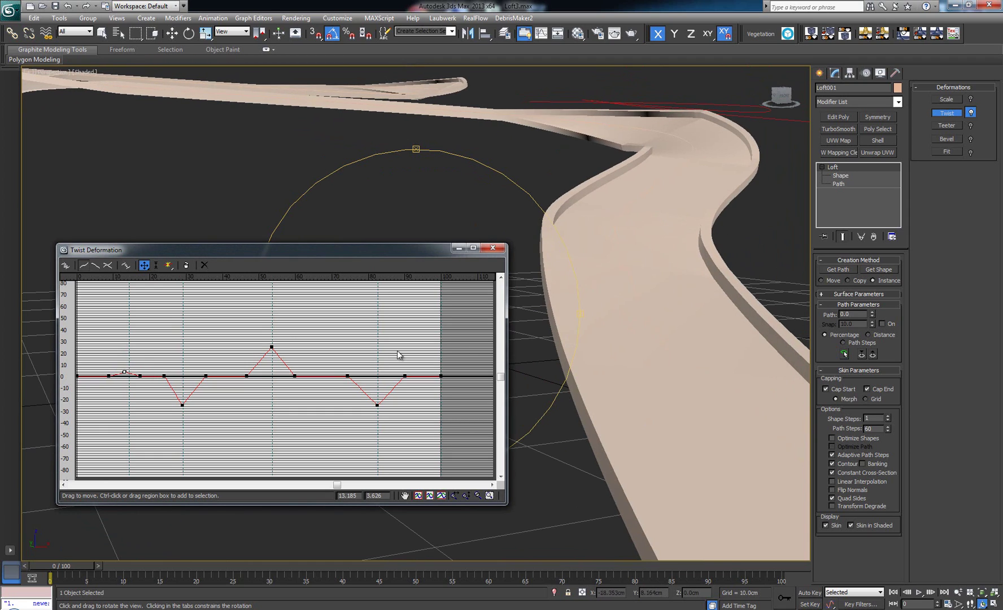
mouse_move(681, 208)
left_mouse_down()
mouse_move(577, 332)
mouse_move(553, 309)
mouse_move(538, 337)
mouse_move(580, 298)
mouse_move(564, 258)
left_mouse_up()
Make the -25 dip Bezier-Smooth and level its tangent into a rounded U.
left_click(181, 404)
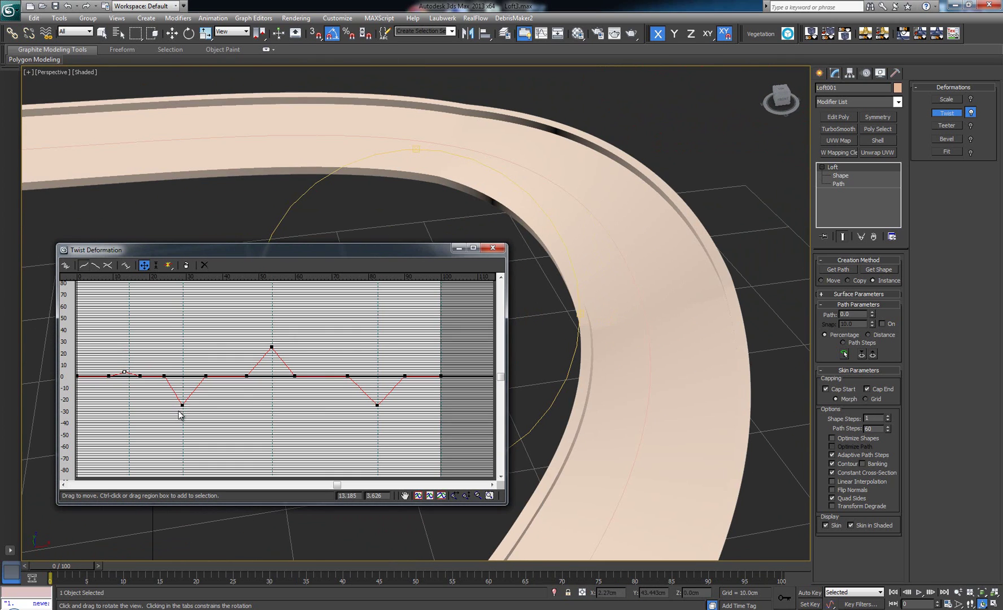
right_click(185, 408)
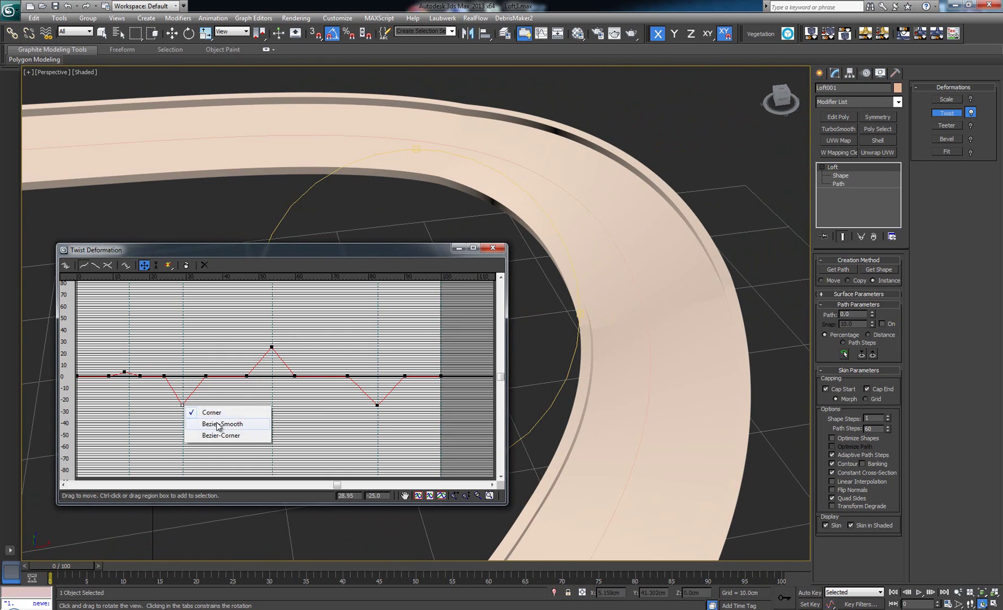
left_click(221, 424)
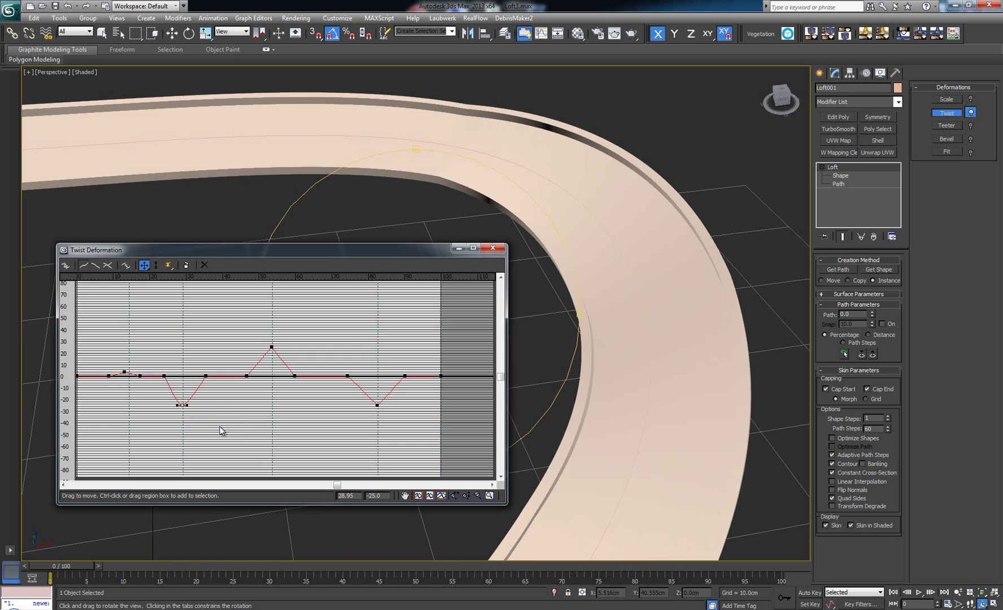
middle_click_drag(557, 310, 600, 285, "alt")
left_click_drag(188, 406, 206, 406)
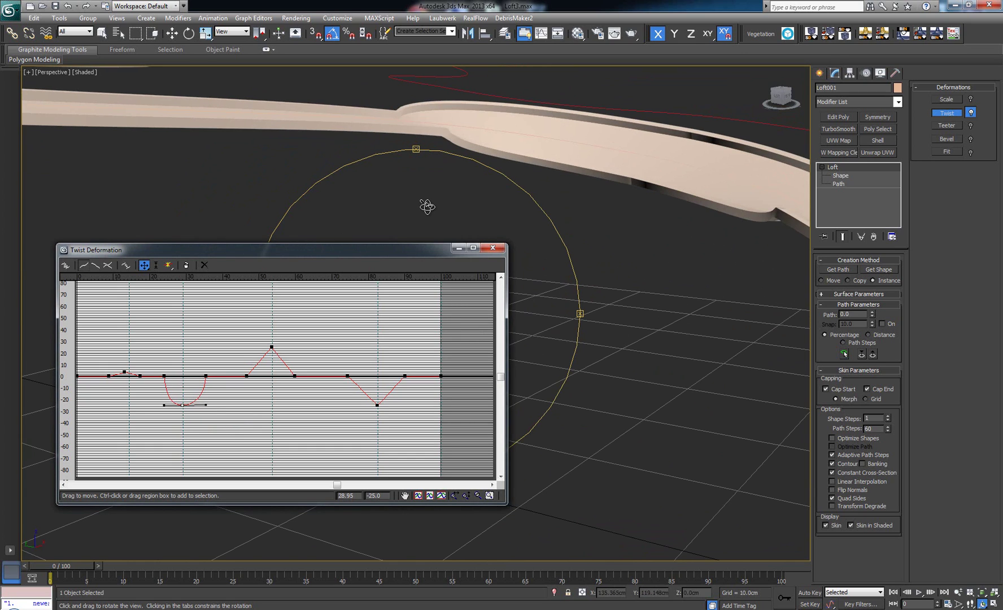
middle_click_drag(428, 207, 390, 237, "alt")
Lower the next point to about -7, make it Bezier-Smooth, and lengthen its tangent.
left_click(206, 376)
left_click_drag(208, 376, 211, 384)
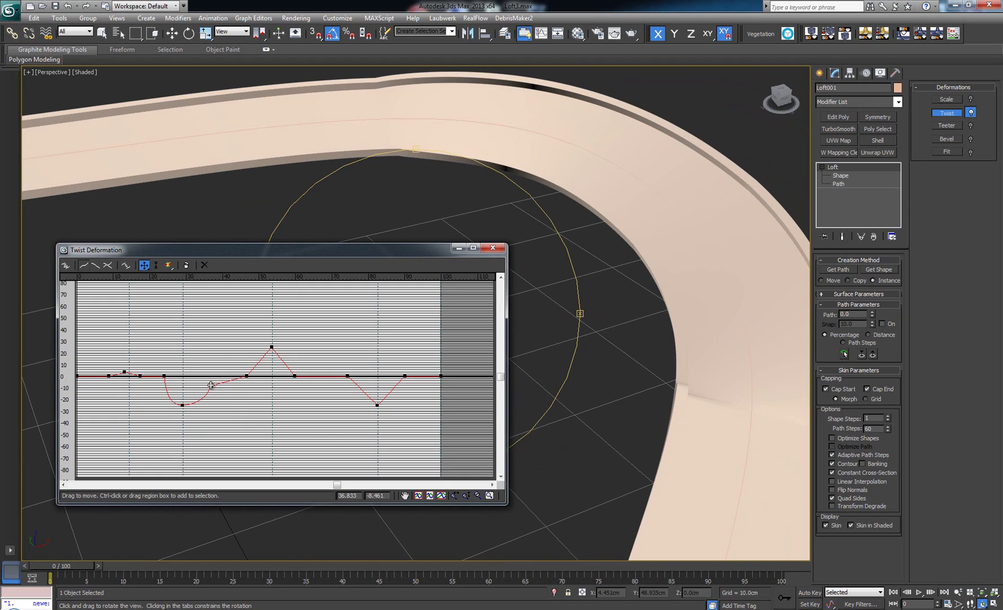
right_click(211, 385)
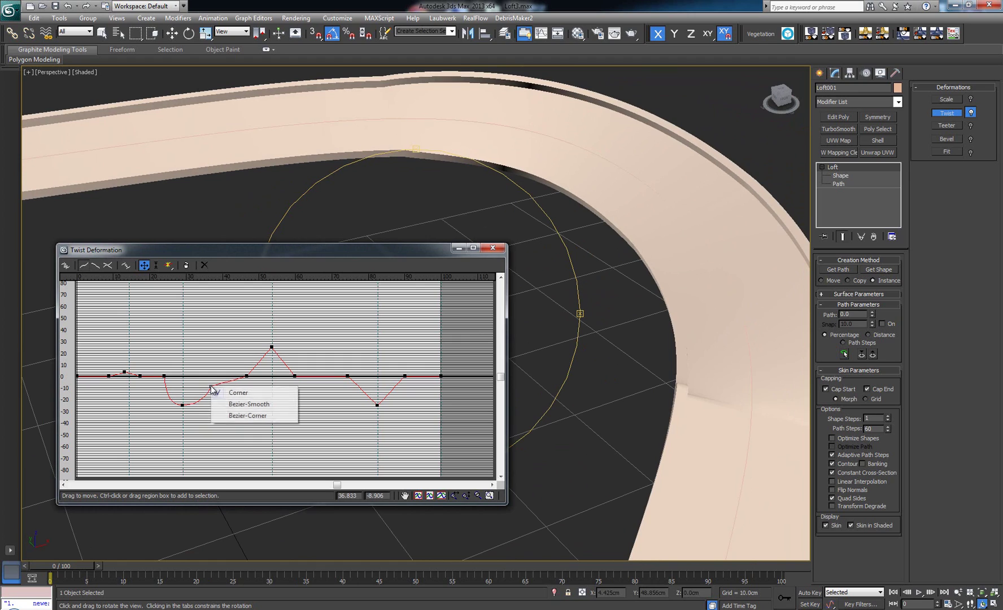
left_click(239, 405)
left_click_drag(218, 382, 217, 386)
mouse_move(446, 177)
left_mouse_down()
mouse_move(376, 169)
mouse_move(367, 202)
mouse_move(586, 321)
mouse_move(477, 218)
mouse_move(394, 172)
mouse_move(452, 175)
mouse_move(432, 228)
mouse_move(396, 180)
left_mouse_up()
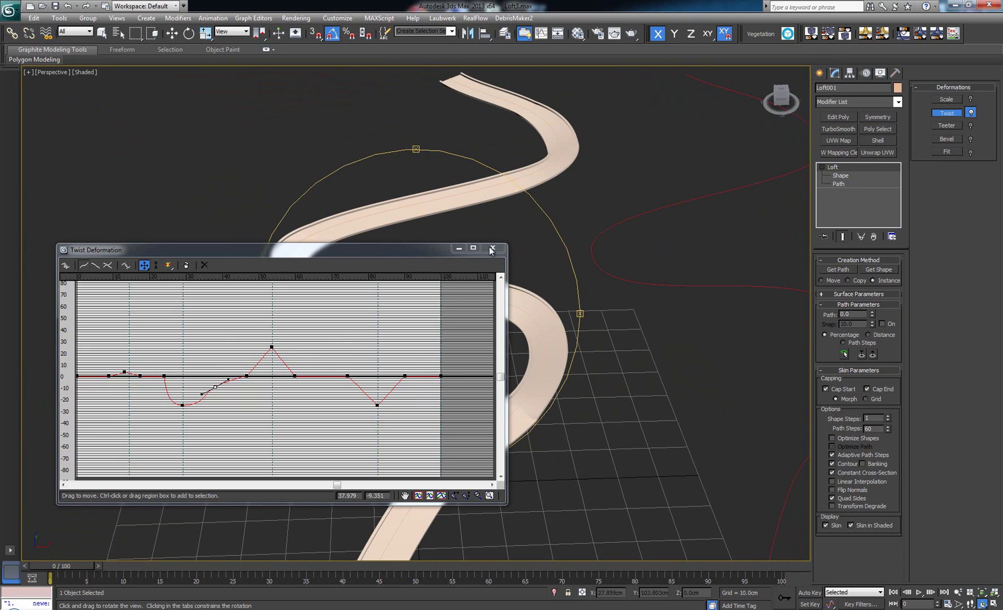
left_click(492, 248)
mouse_move(478, 266)
left_mouse_down()
mouse_move(459, 291)
mouse_move(537, 280)
mouse_move(477, 285)
mouse_move(465, 298)
left_mouse_up()
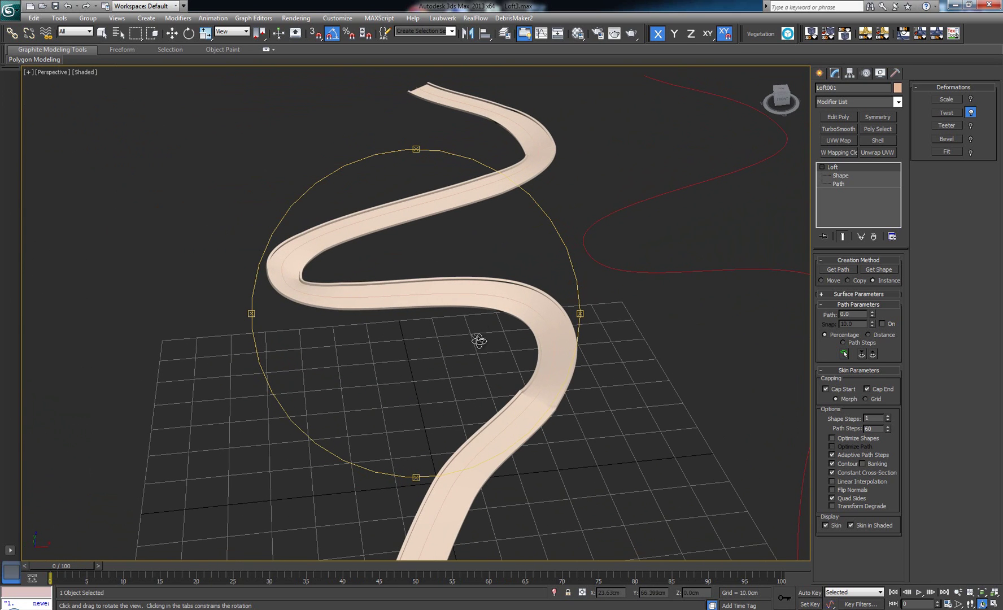
left_click_drag(477, 350, 457, 249)
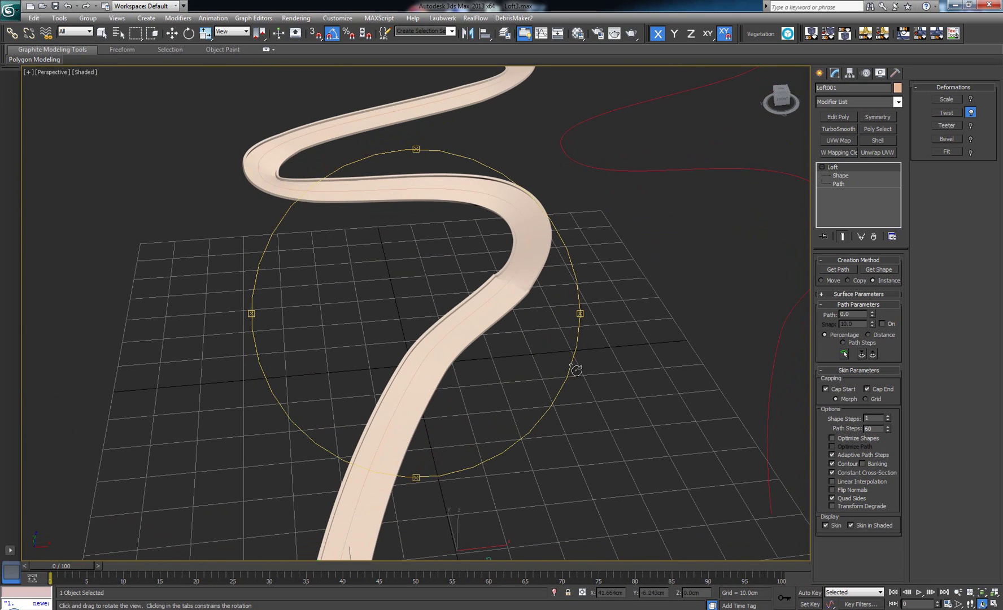
scroll(528, 370, "up", 1)
scroll(528, 368, "up", 1)
scroll(528, 327, "up", 2)
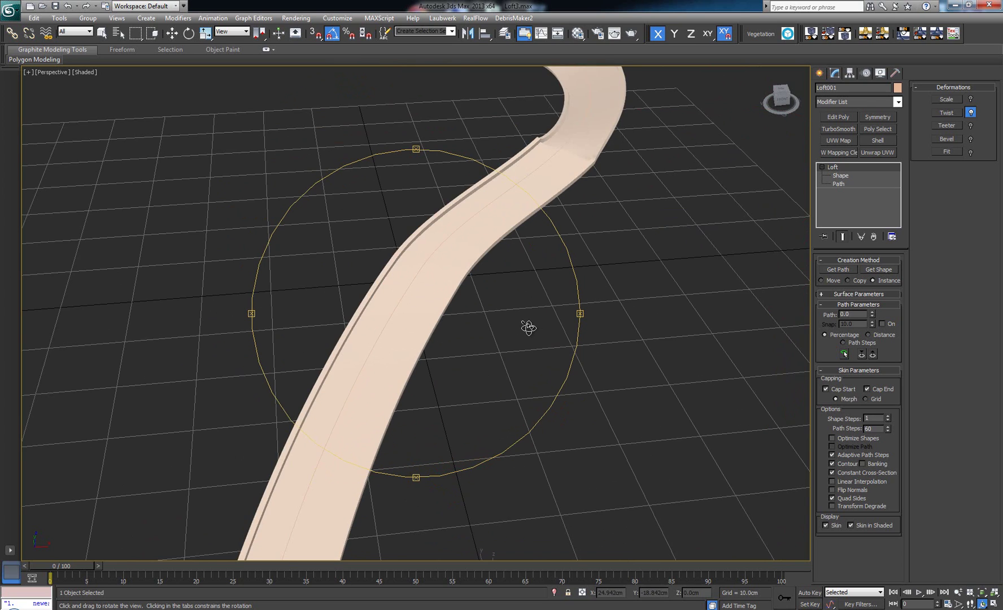
scroll(528, 327, "down", 2)
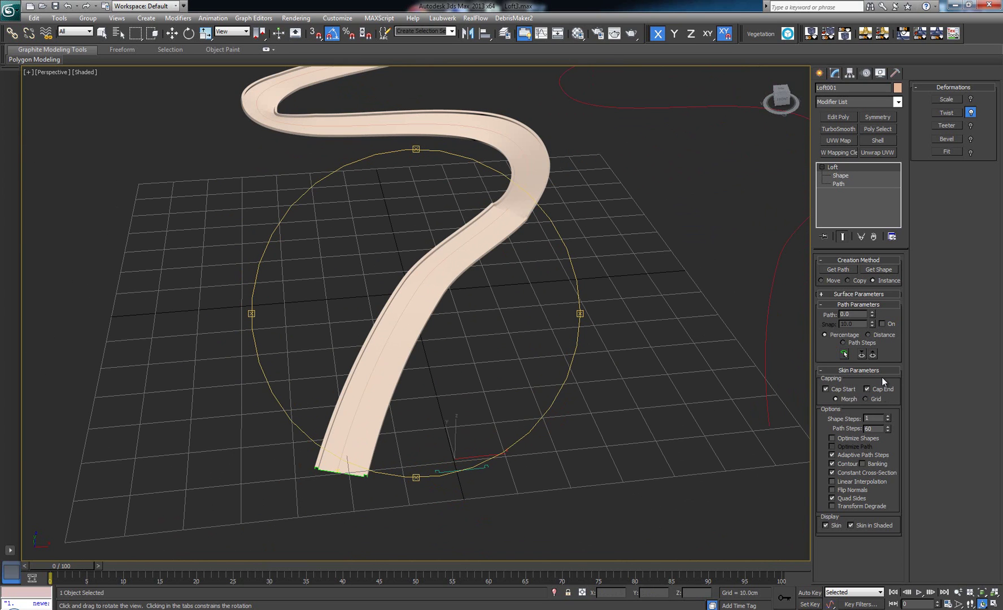
Expand Loft001's Surface Parameters, exit Orbit, deselect the road, and pan to its near end.
left_click(856, 294)
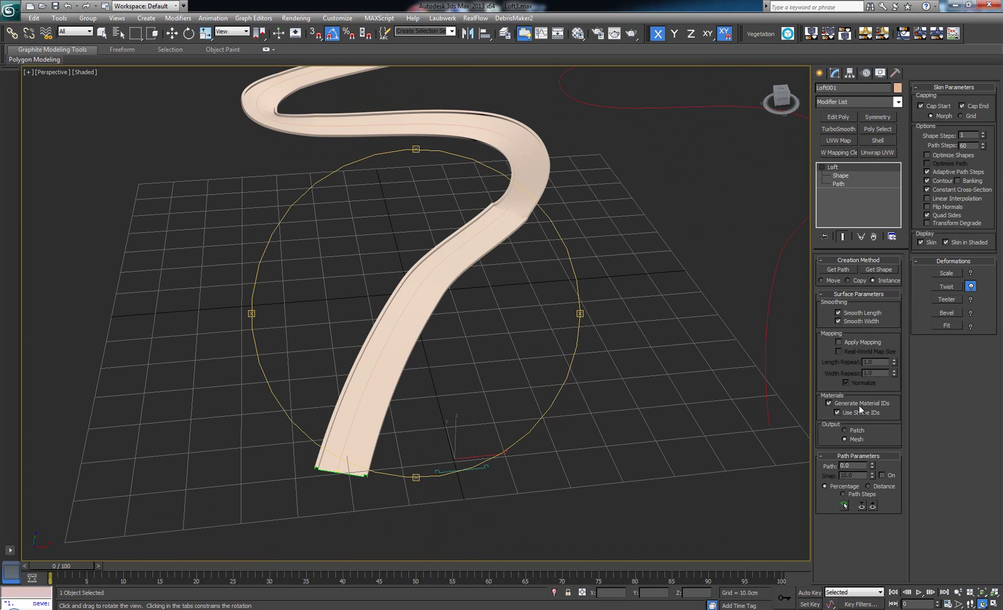
right_click(638, 392)
left_click(533, 385)
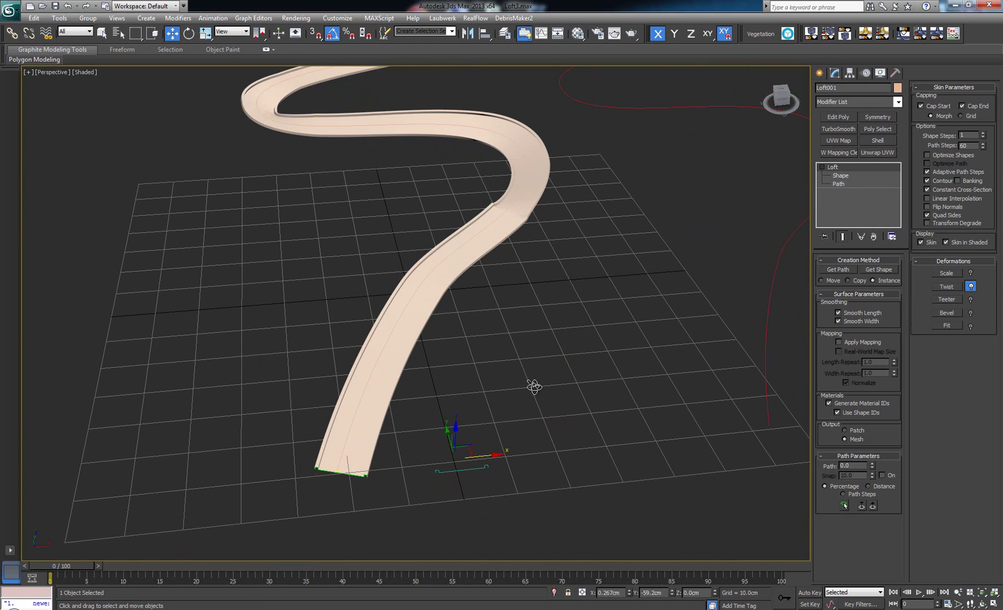
middle_click_drag(459, 374, 498, 337)
scroll(498, 337, "up", 3)
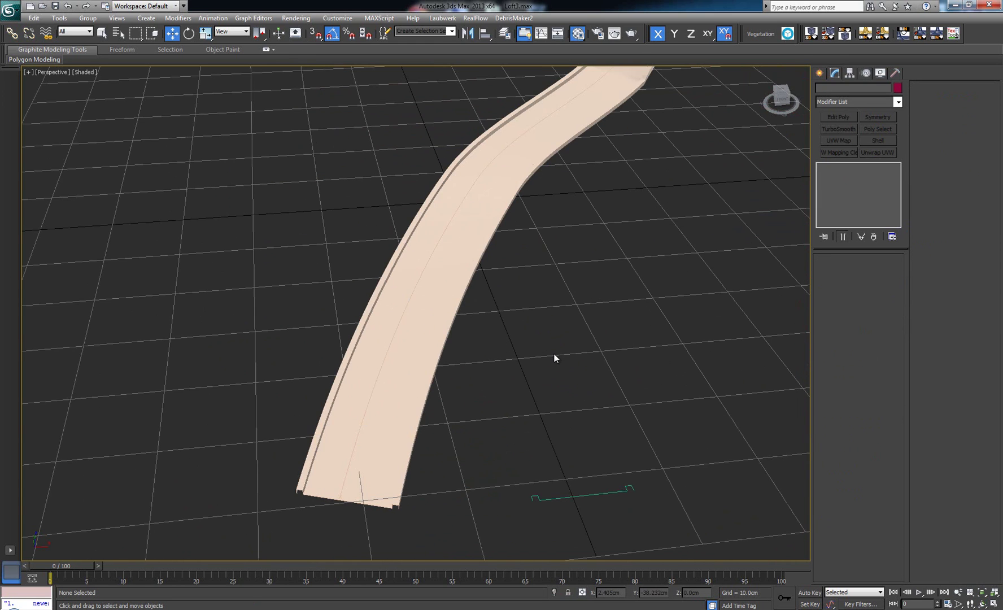
Preview the Road_Tex.jpg diffuse bitmap and assign that material to the road.
key("m")
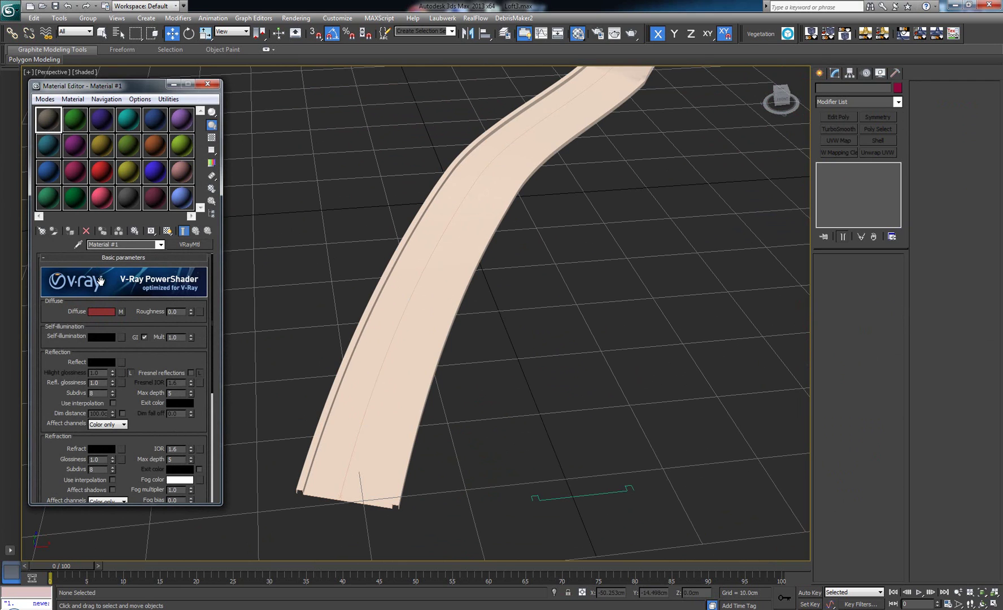
left_click(121, 312)
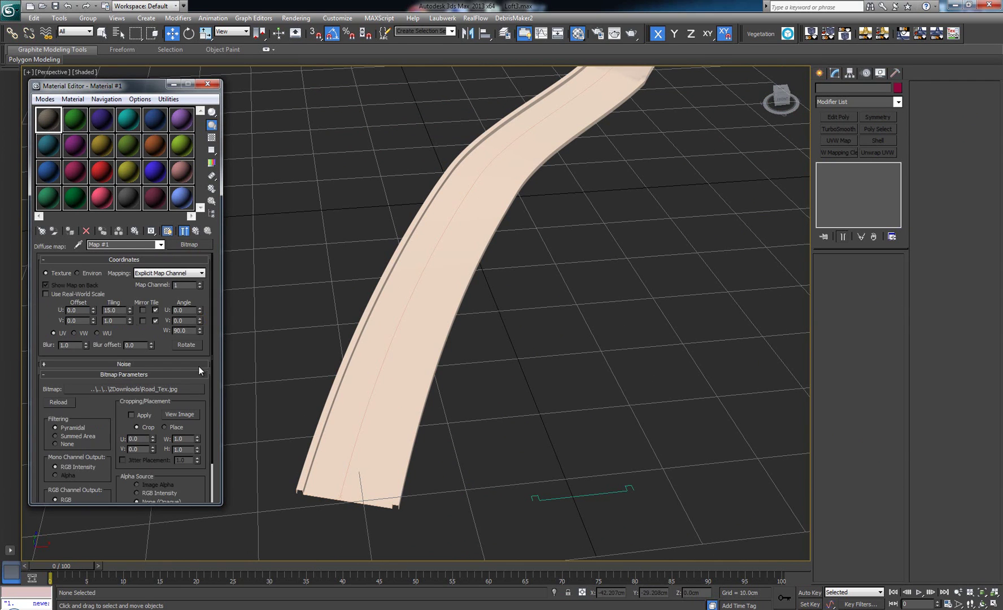
left_click(185, 415)
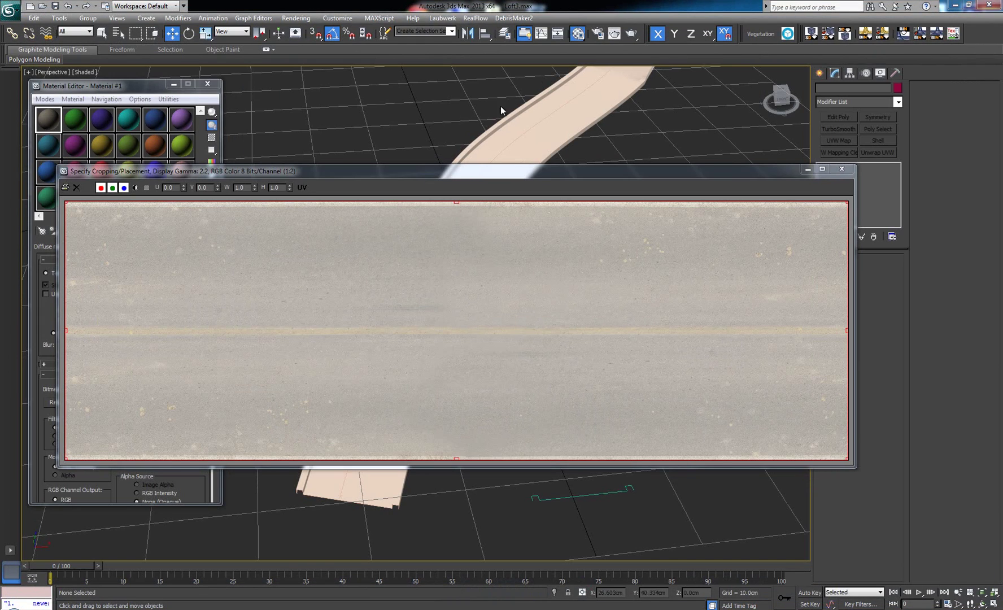
left_click(841, 169)
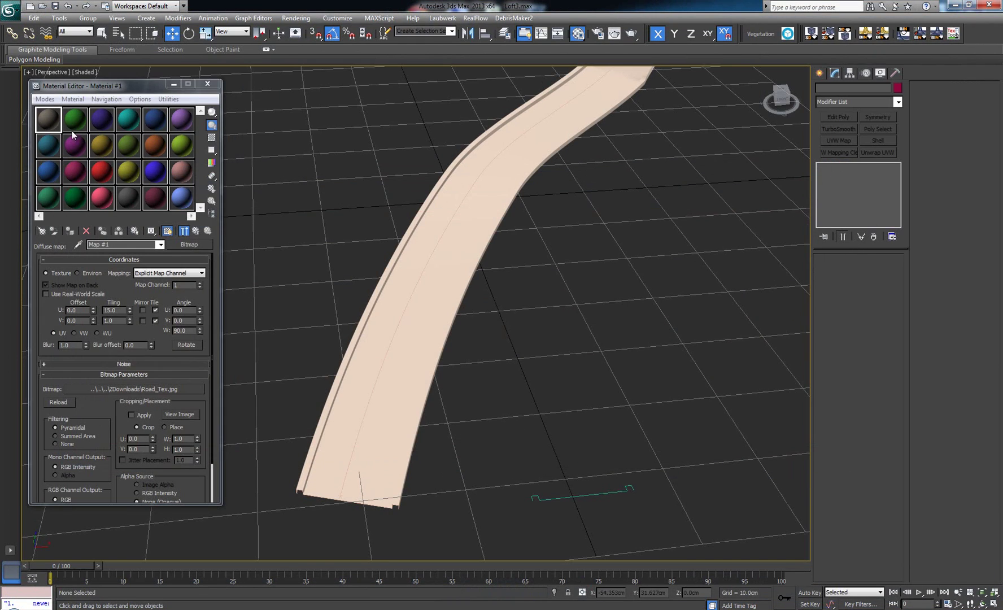
left_click(392, 317)
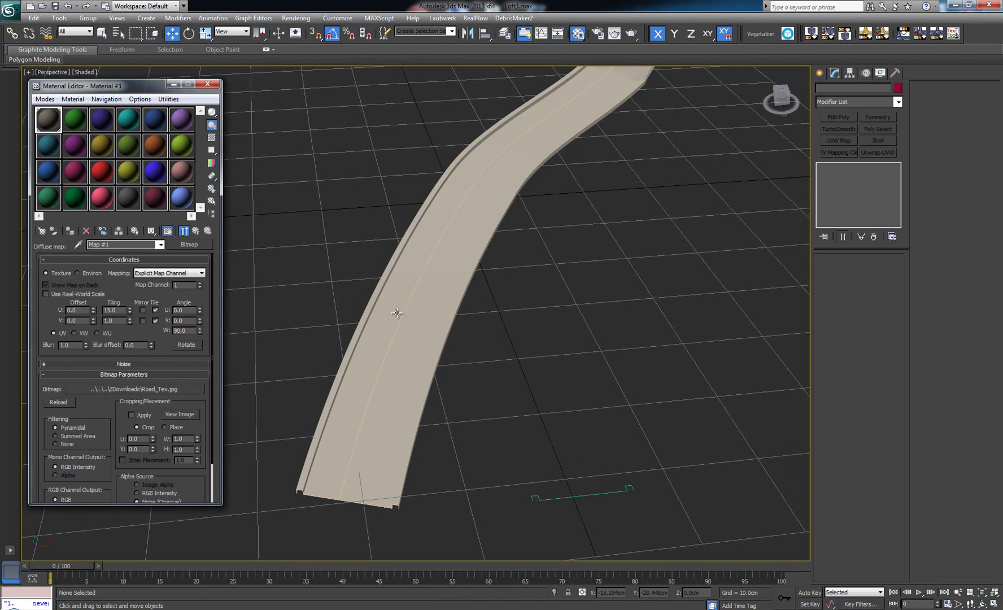
scroll(402, 314, "up", 5)
scroll(408, 315, "down", 5)
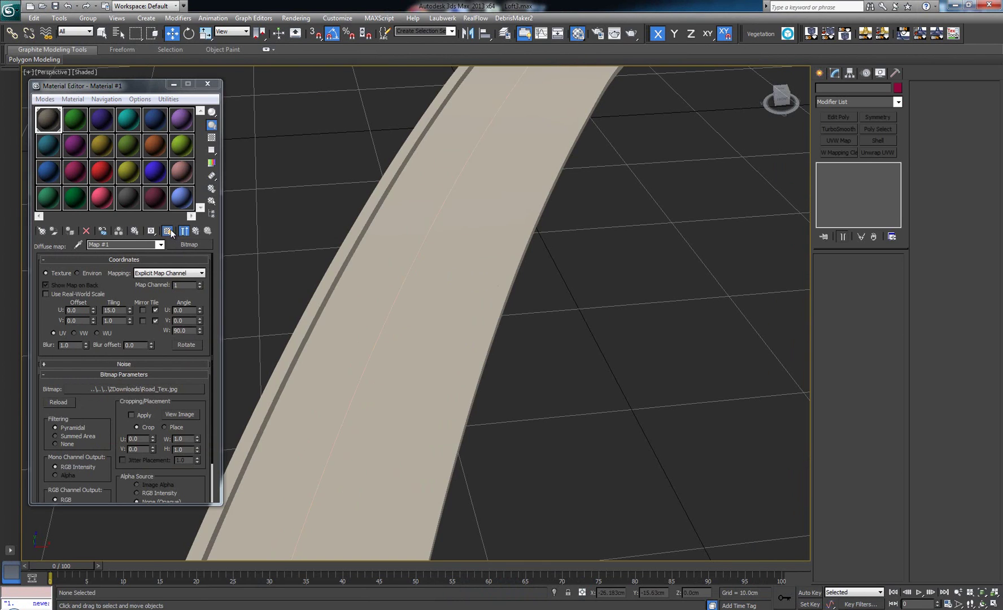
Show the road texture in the viewport, edit its U tiling, and close the Material Editor.
left_click(171, 229)
left_click(406, 348)
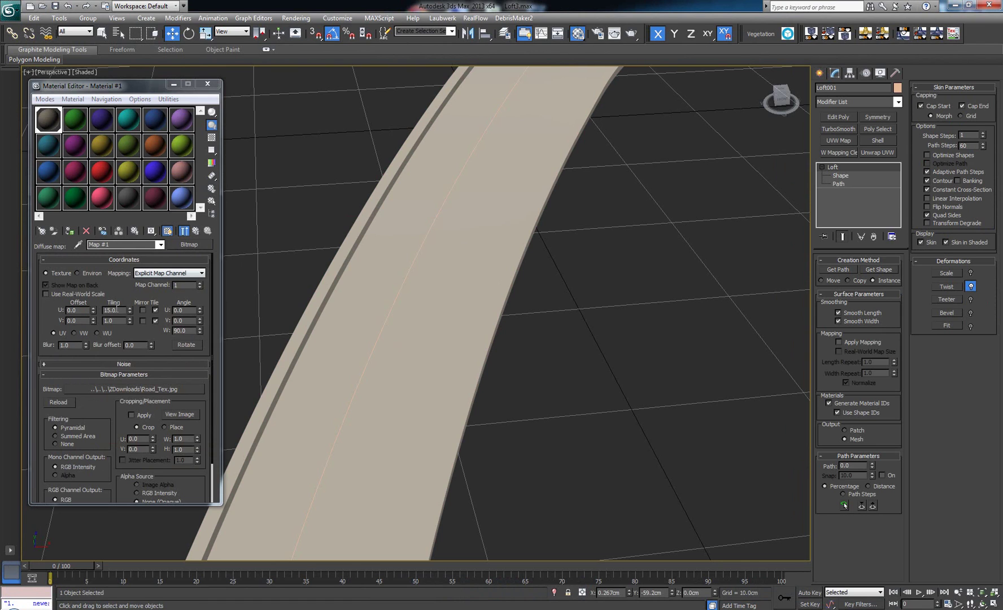
left_click_drag(117, 310, 103, 309)
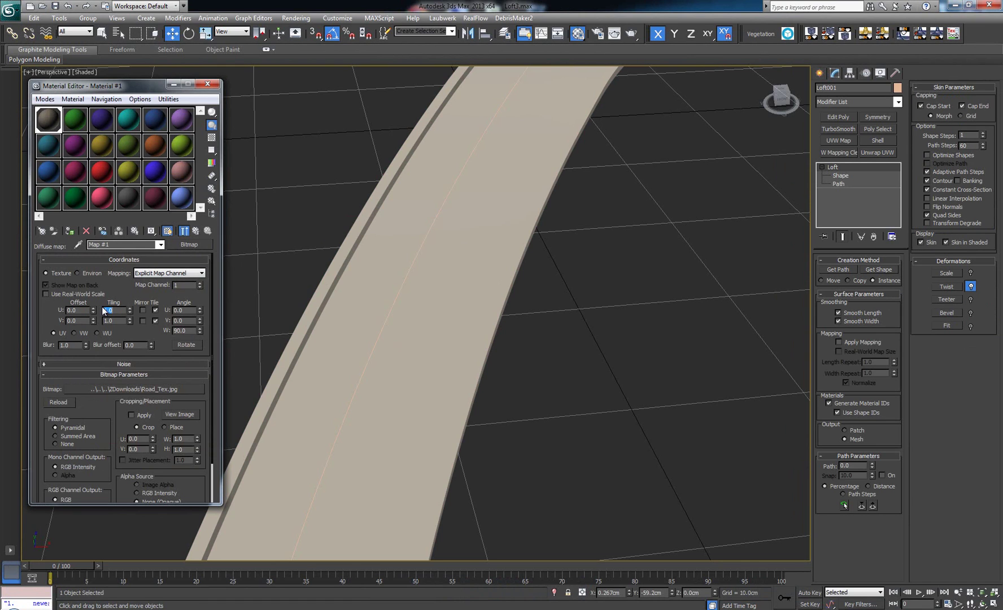
scroll(496, 287, "down", 2)
scroll(495, 287, "down", 5)
scroll(470, 293, "up", 4)
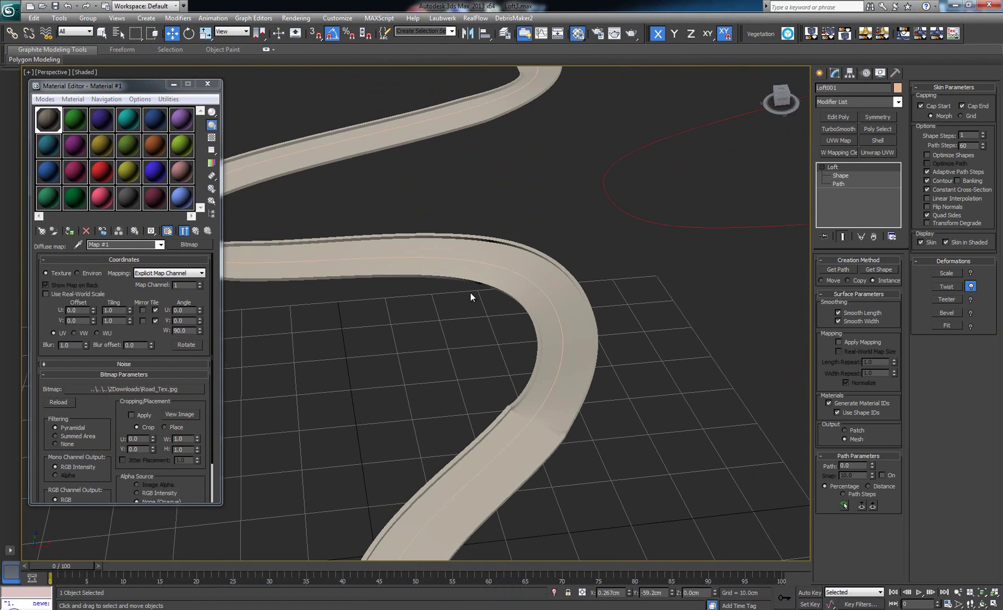
left_click(207, 84)
Orbit around the banked road from several angles, leaving it deselected.
left_click(501, 212)
scroll(501, 212, "down", 2)
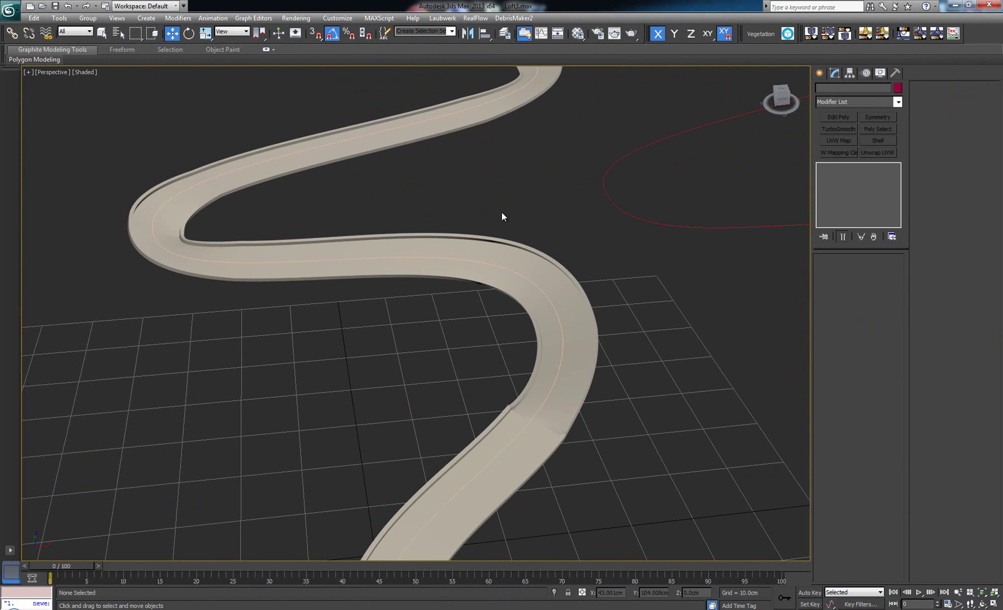
scroll(525, 216, "down", 2)
middle_click_drag(459, 280, 463, 256, "alt")
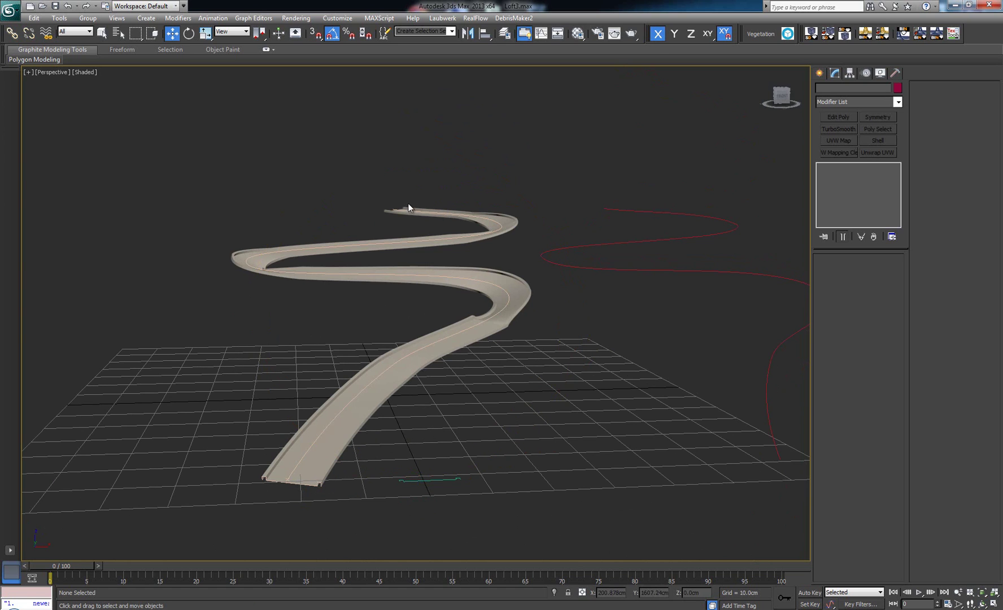
scroll(408, 203, "up", 3)
scroll(404, 267, "up", 2)
scroll(403, 267, "down", 2)
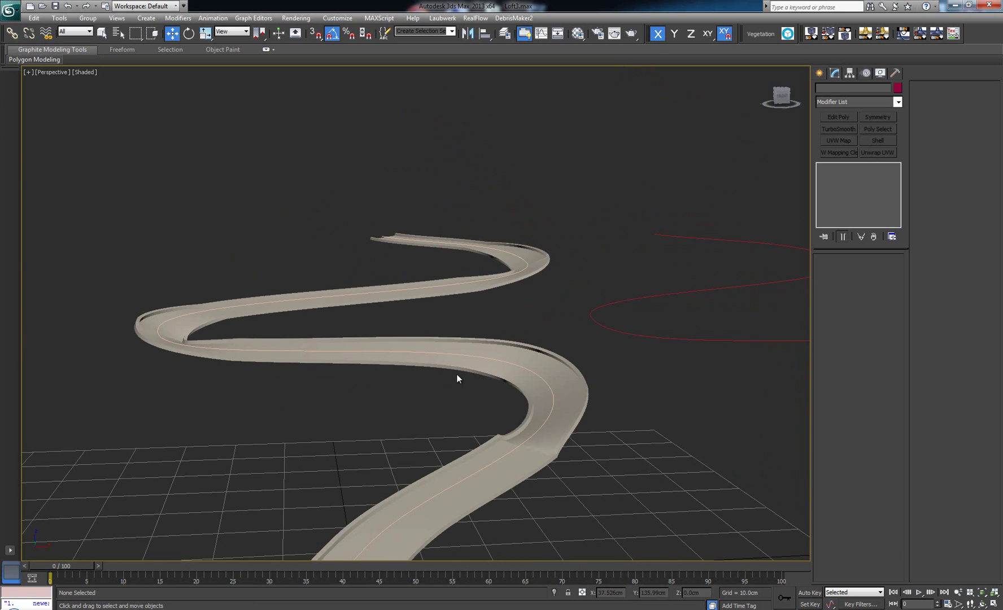
left_click(530, 429)
middle_click_drag(489, 375, 492, 446, "alt")
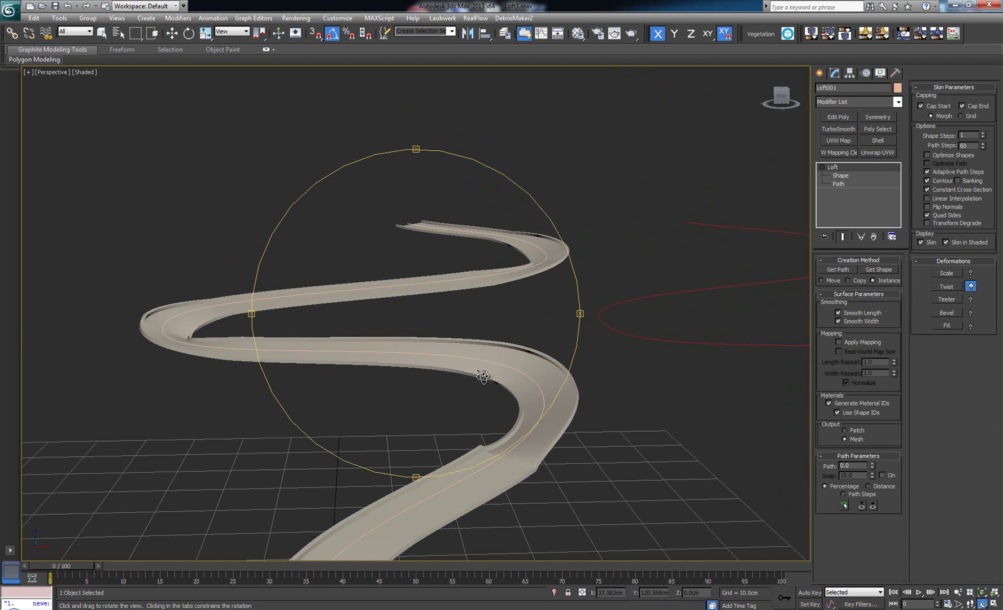
mouse_move(492, 446)
left_mouse_down()
mouse_move(477, 340)
mouse_move(380, 369)
left_mouse_up()
left_click_drag(445, 407, 420, 400)
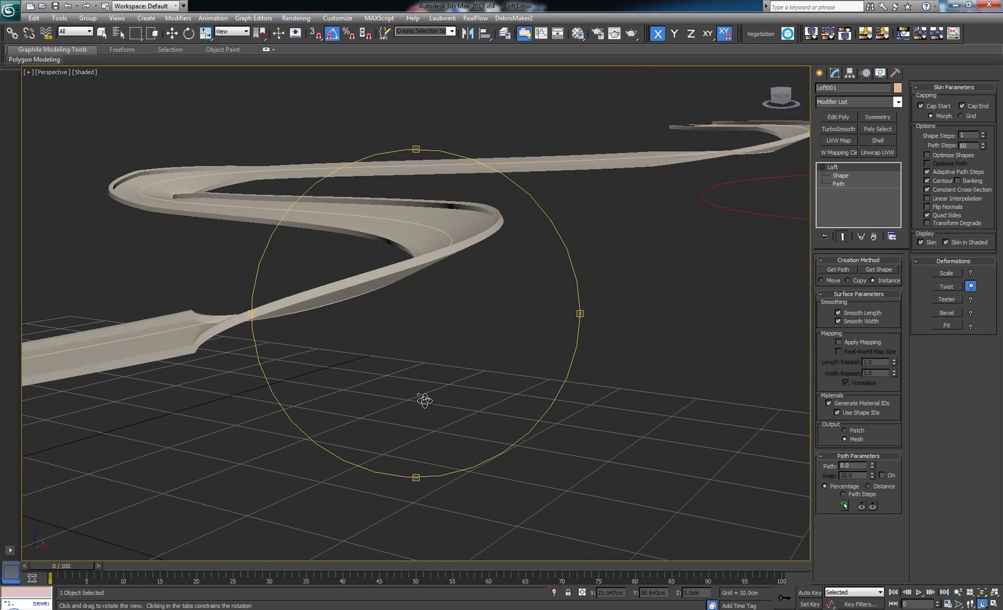
mouse_move(225, 325)
left_mouse_down()
mouse_move(398, 340)
mouse_move(577, 332)
left_mouse_up()
key("w")
left_click(722, 293)
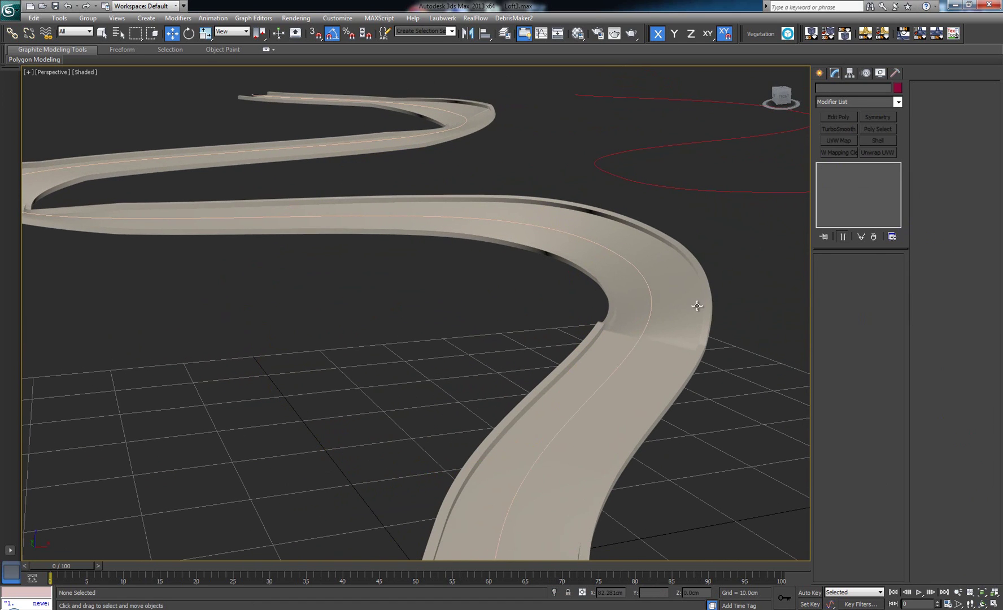
Reopen Loft001's Twist curve, check the point near the road's start, then close it.
left_click(696, 305)
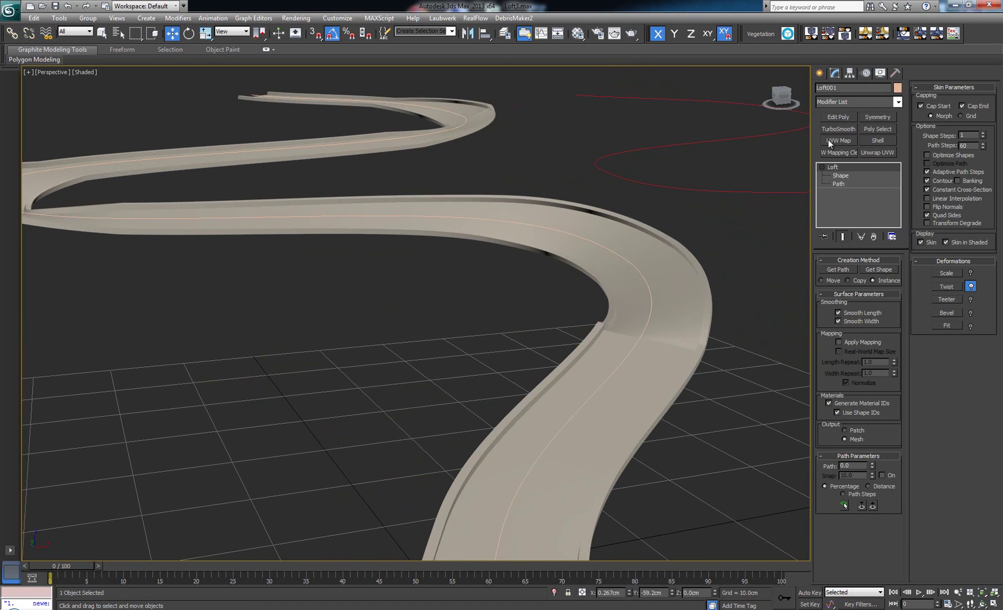
left_click(946, 286)
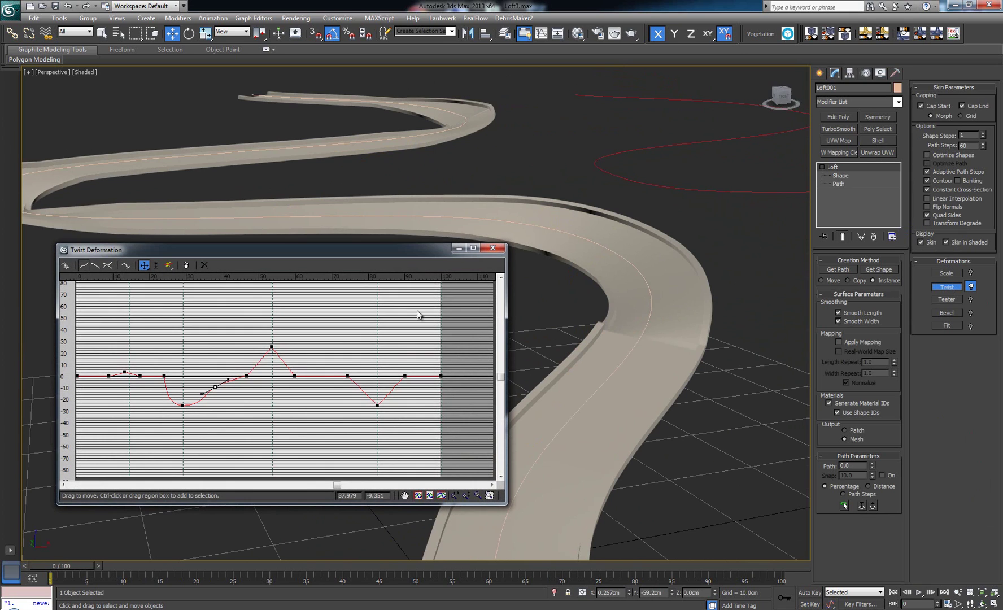
left_click(124, 372)
middle_click_drag(754, 283, 621, 289, "alt")
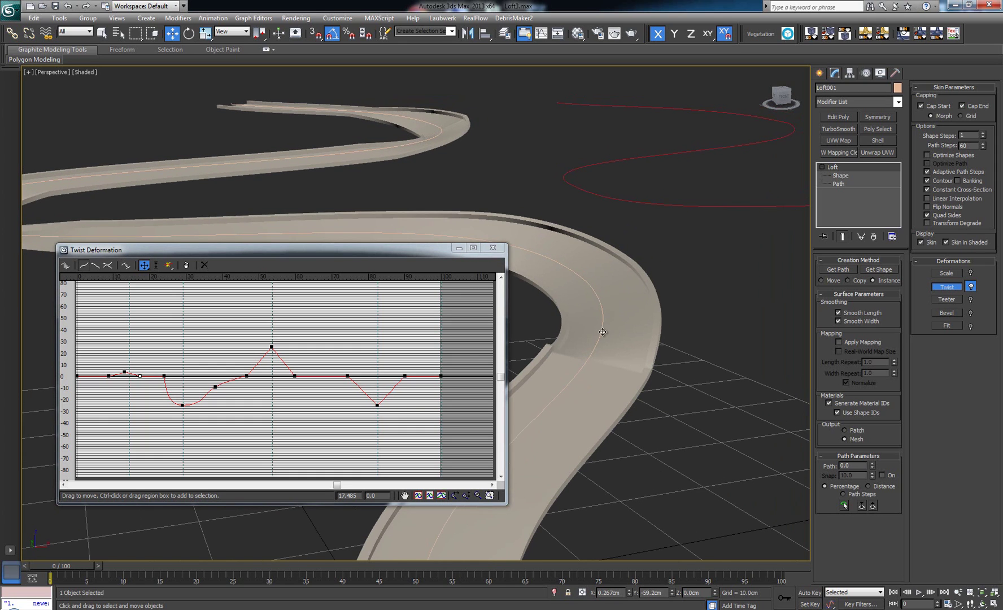
middle_click_drag(563, 270, 542, 189, "alt")
left_click(494, 250)
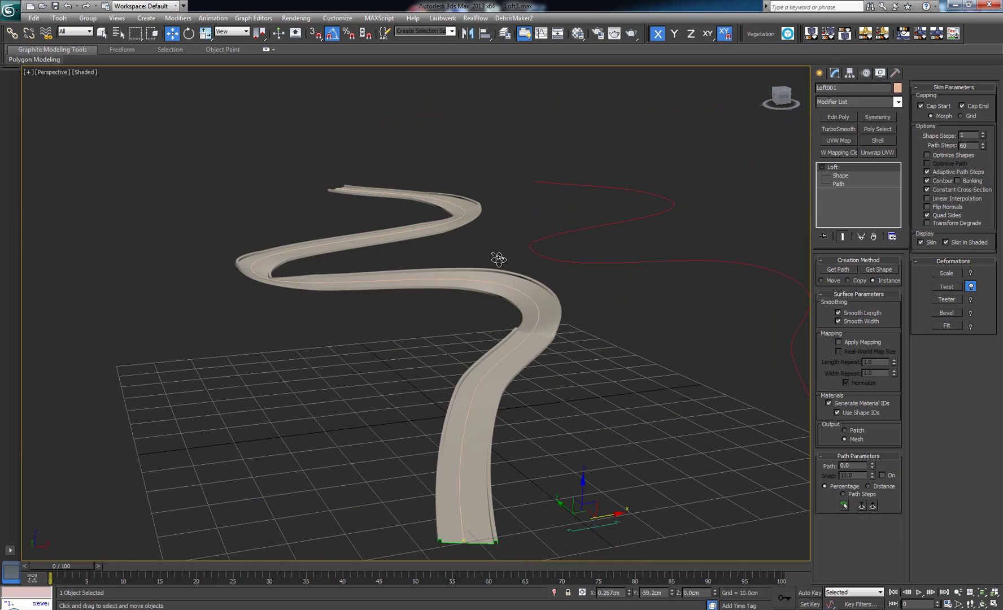